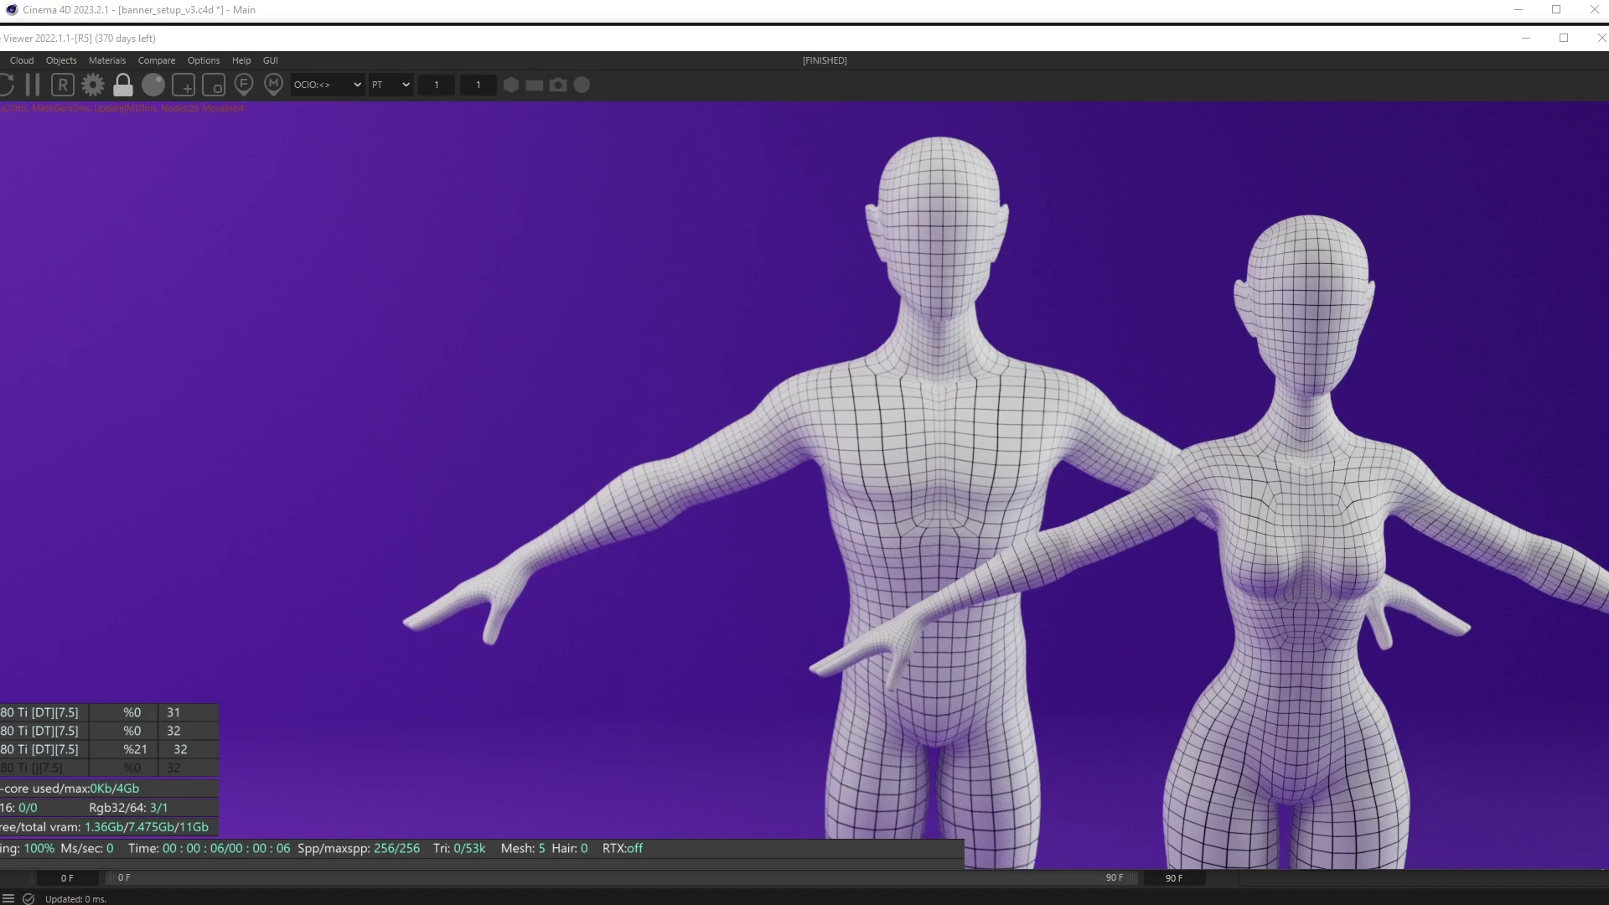
- Leave the finished full-screen Octane render of the two bodies with Alt+Tab
{"action": "key", "text": "alt+Tab"}
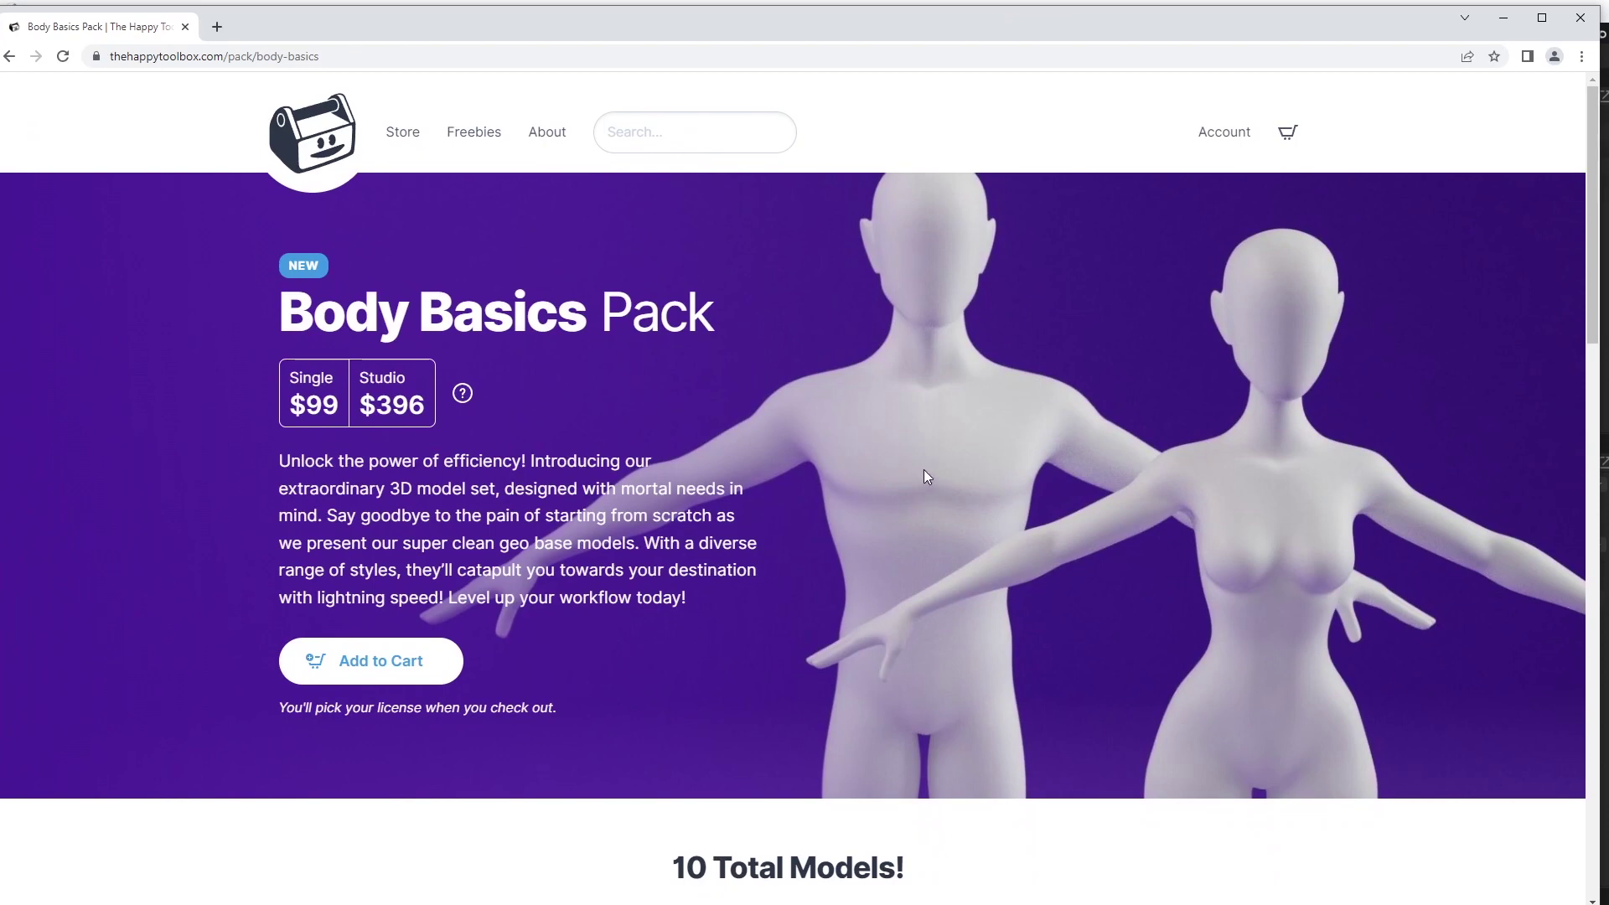
{"action": "scroll", "coordinate": [925, 476], "scroll_direction": "down", "scroll_amount": 6}
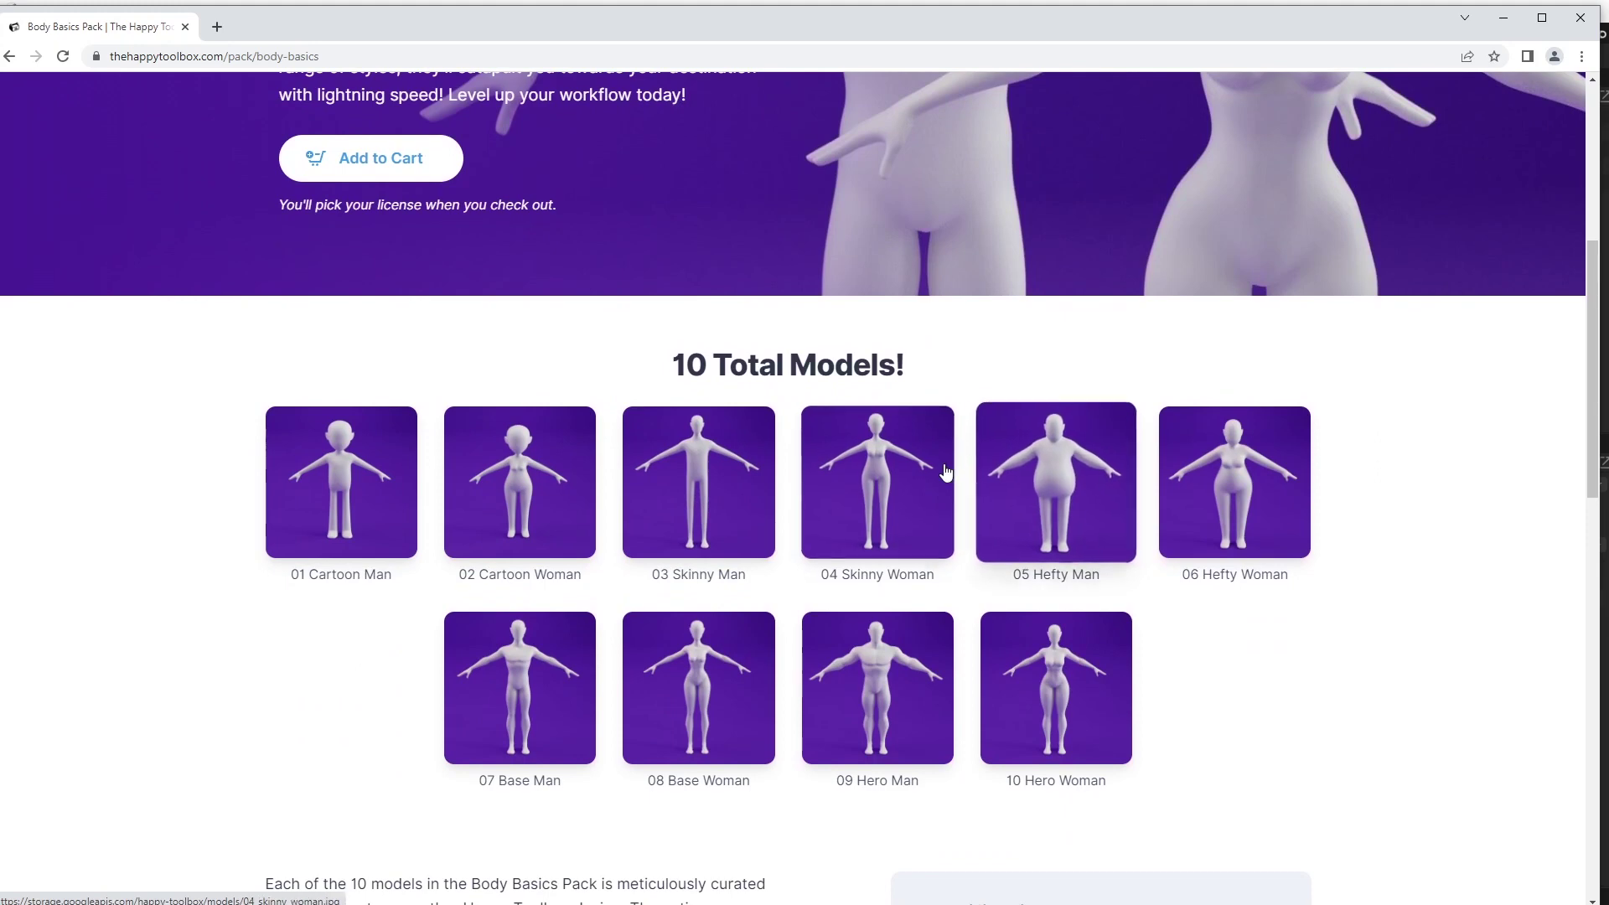
{"action": "left_click", "coordinate": [880, 511]}
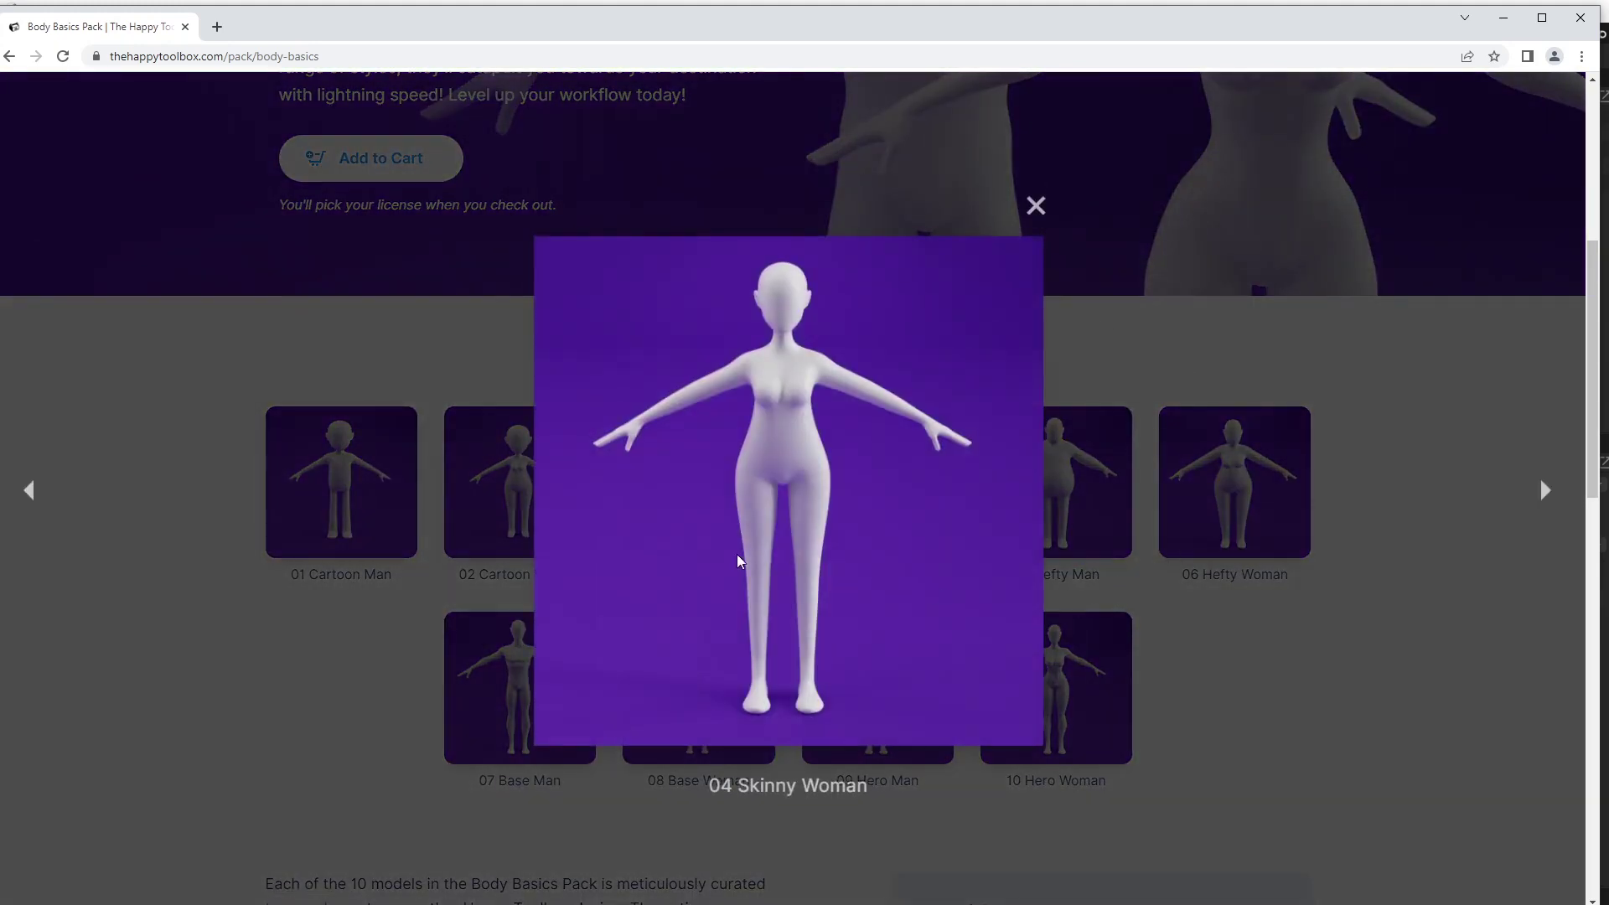
{"action": "left_click", "coordinate": [1340, 540]}
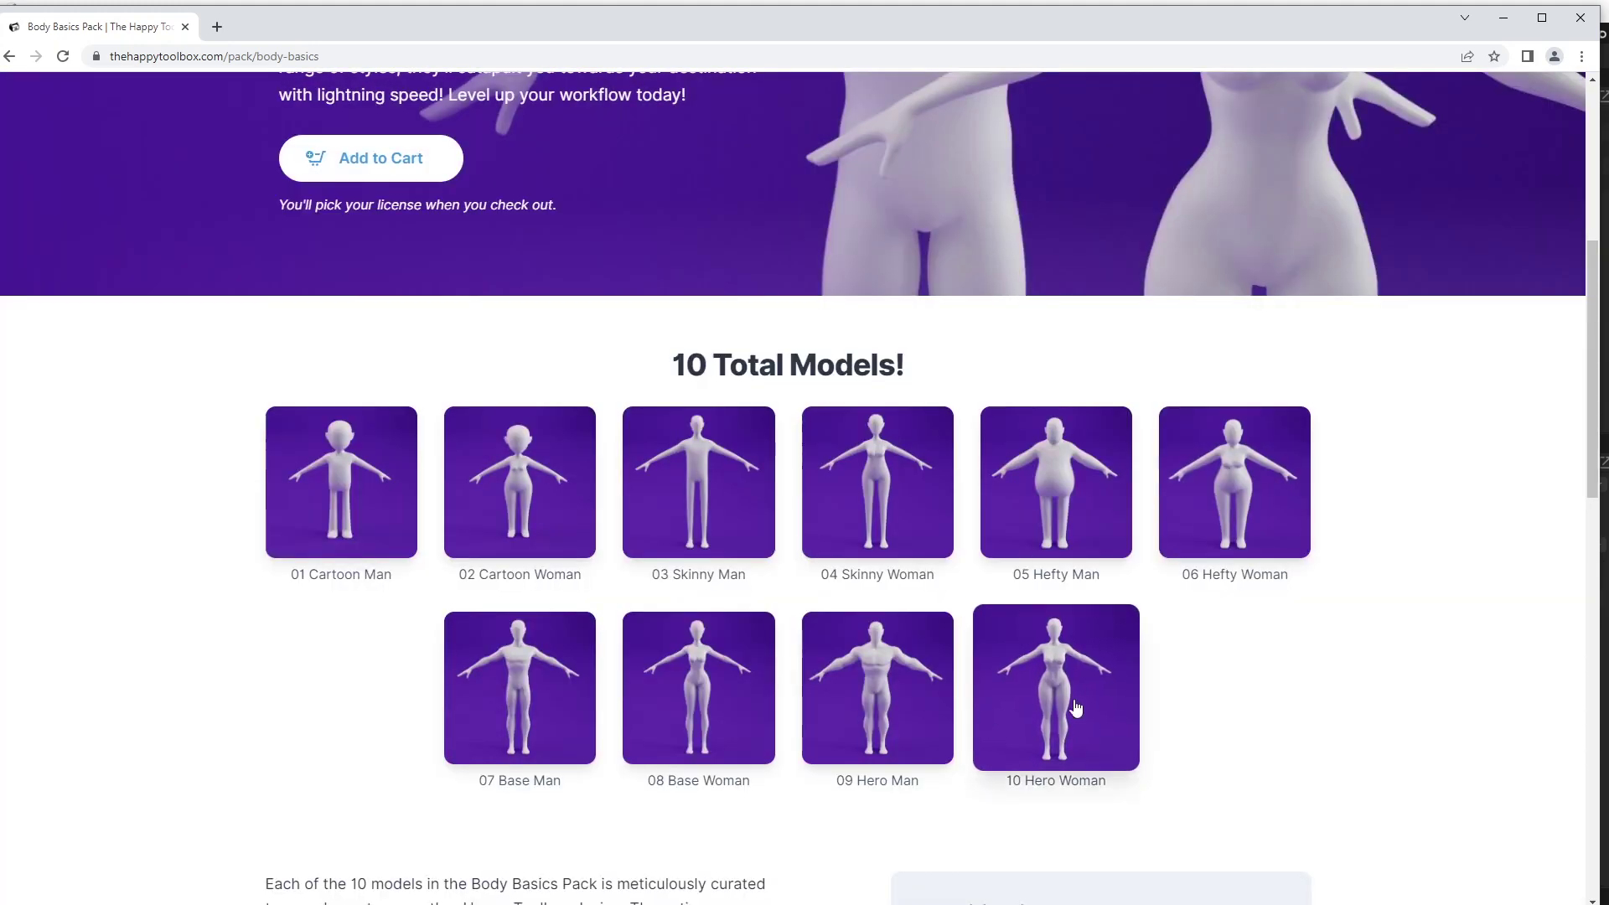
{"action": "left_click", "coordinate": [878, 687]}
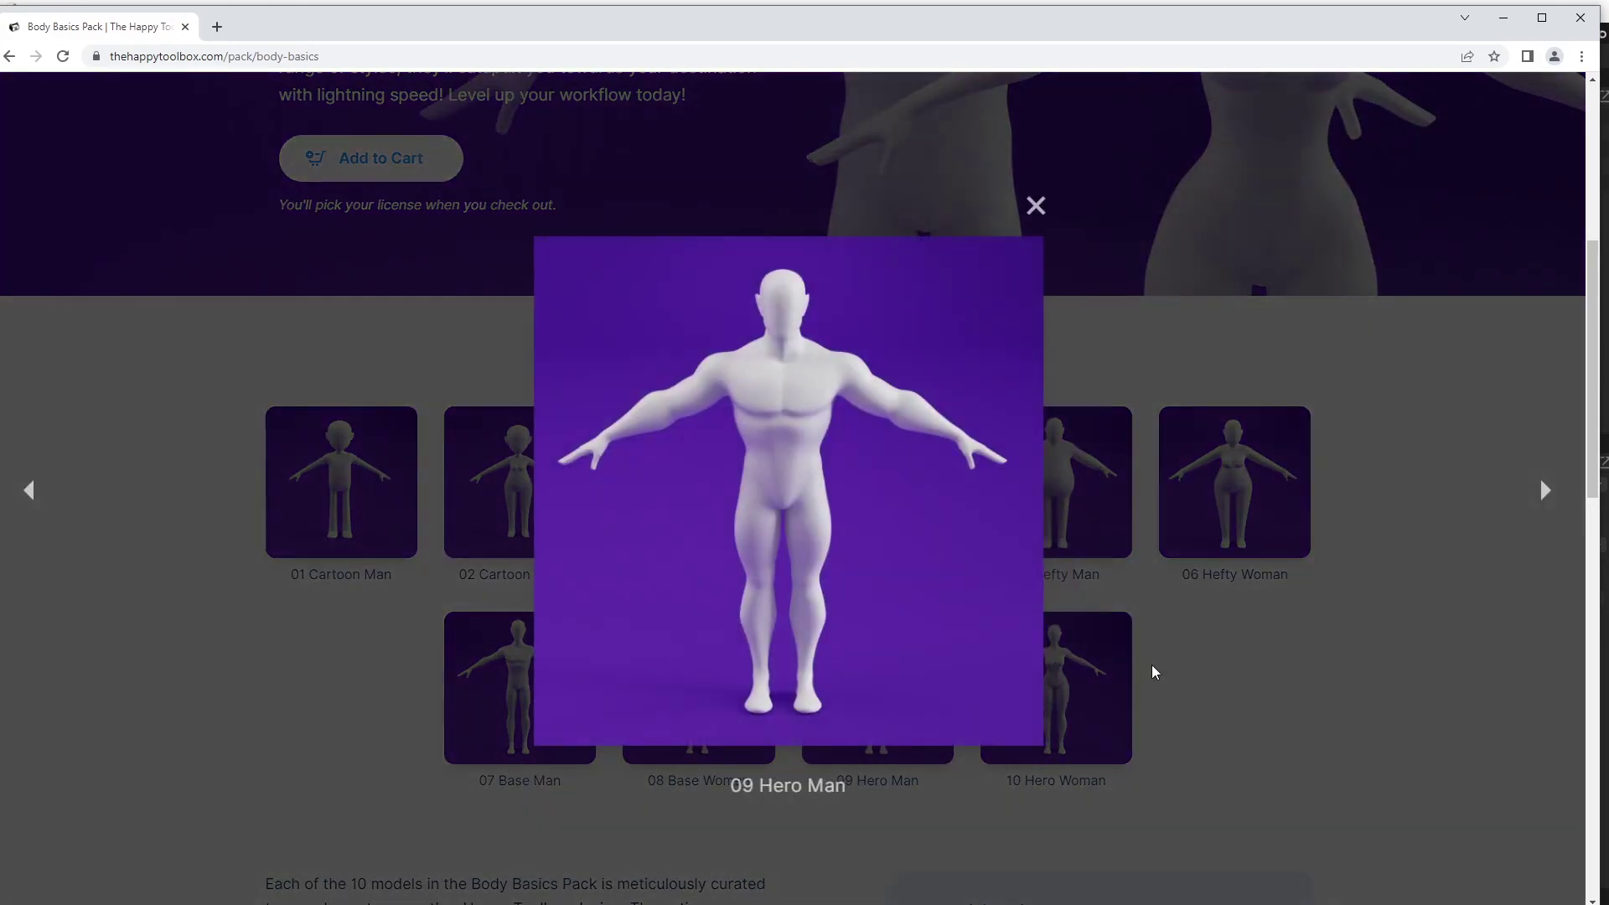
{"action": "left_click", "coordinate": [1404, 692]}
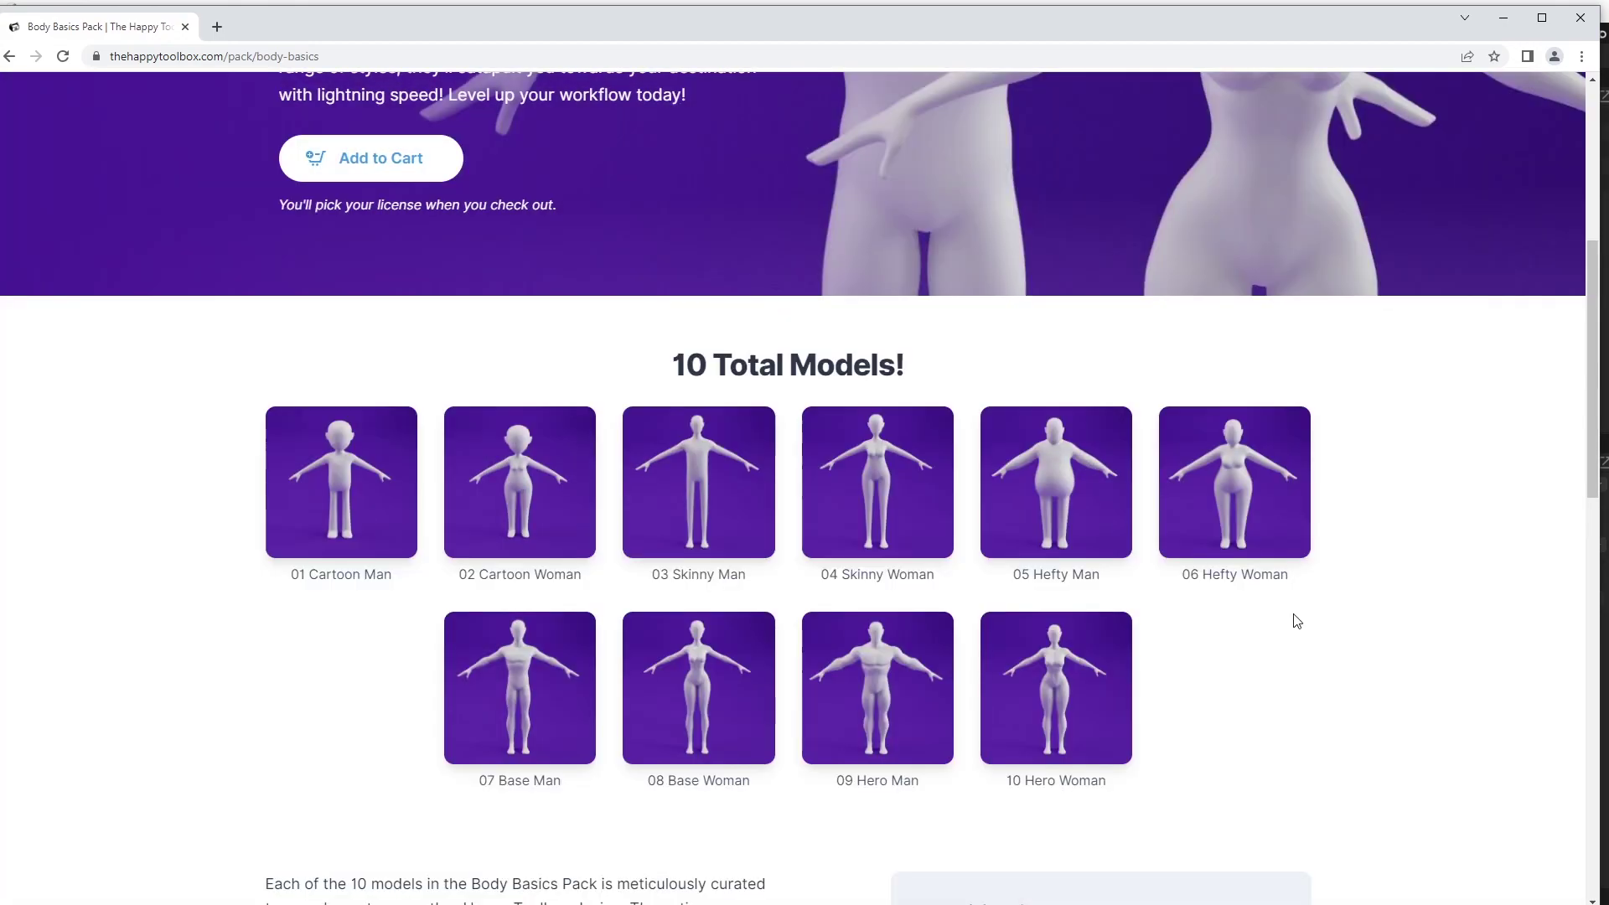
{"action": "scroll", "coordinate": [865, 374], "scroll_direction": "down", "scroll_amount": 4}
{"action": "scroll", "coordinate": [879, 435], "scroll_direction": "up", "scroll_amount": 10}
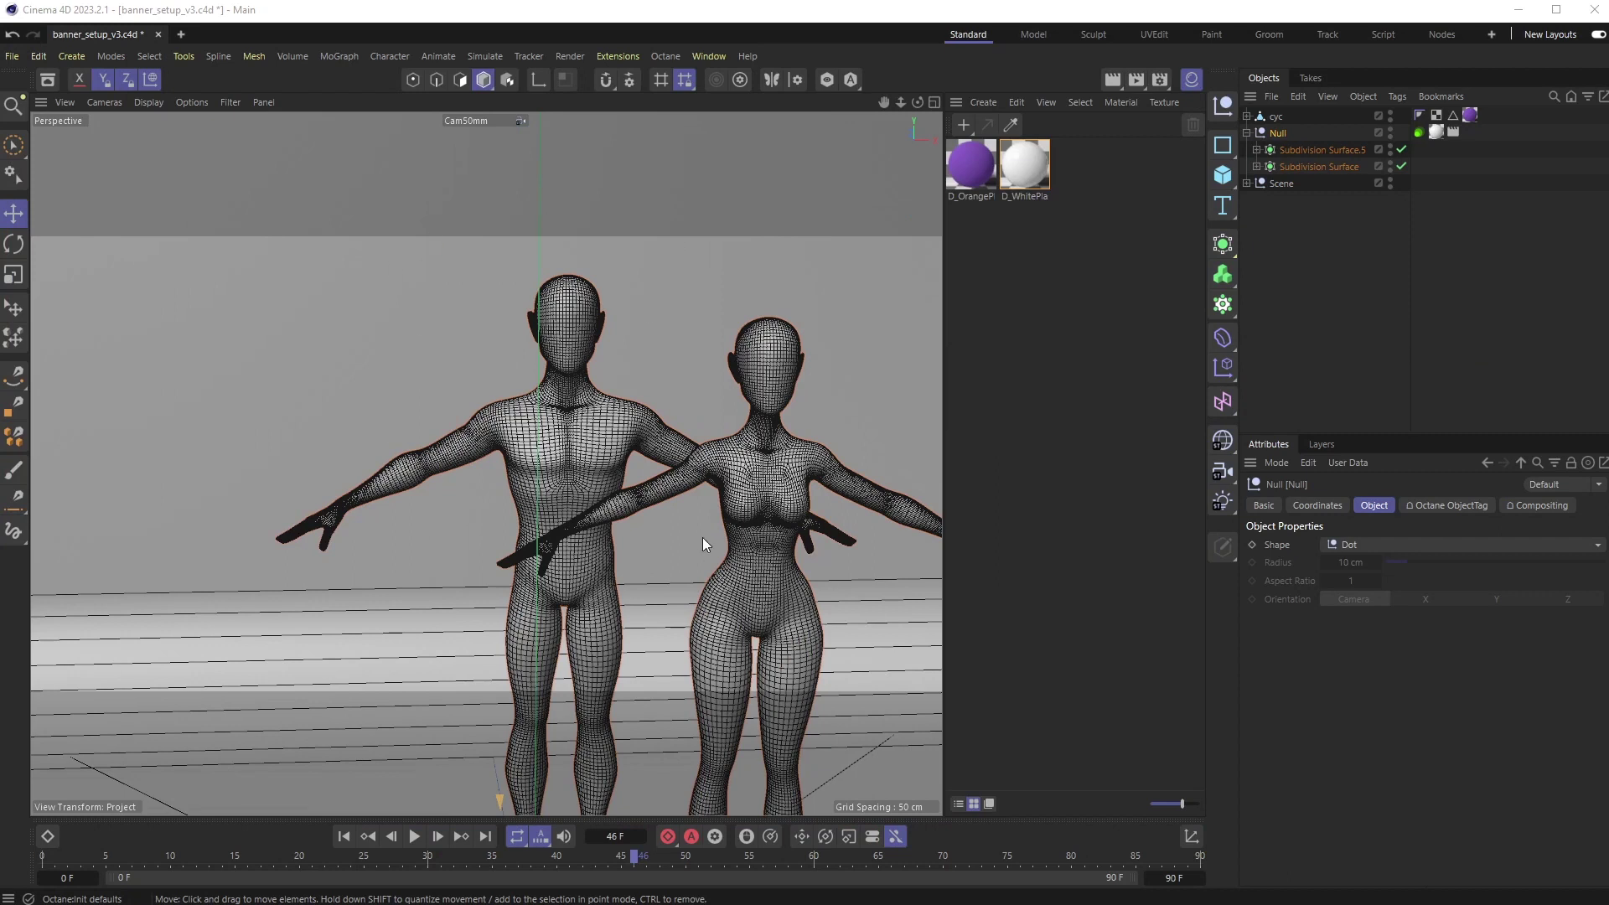
- Expand both Subdivision Surface objects and toggle their subdivision off and back on
{"action": "left_click", "coordinate": [1522, 164]}
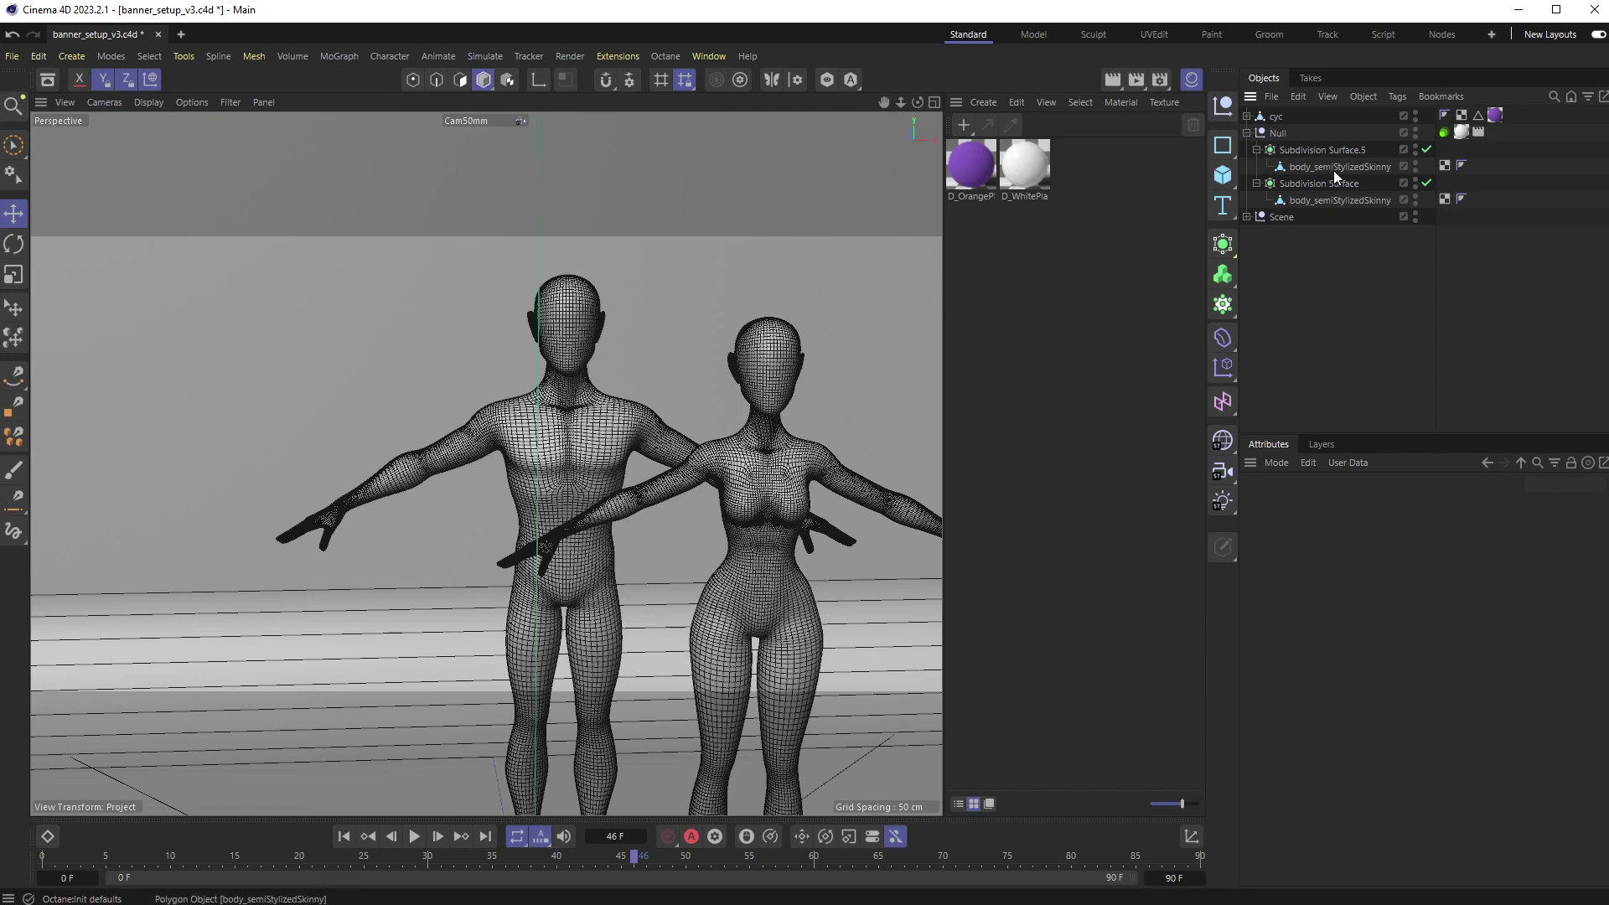
{"action": "left_click", "coordinate": [1426, 149]}
{"action": "left_click", "coordinate": [1426, 183]}
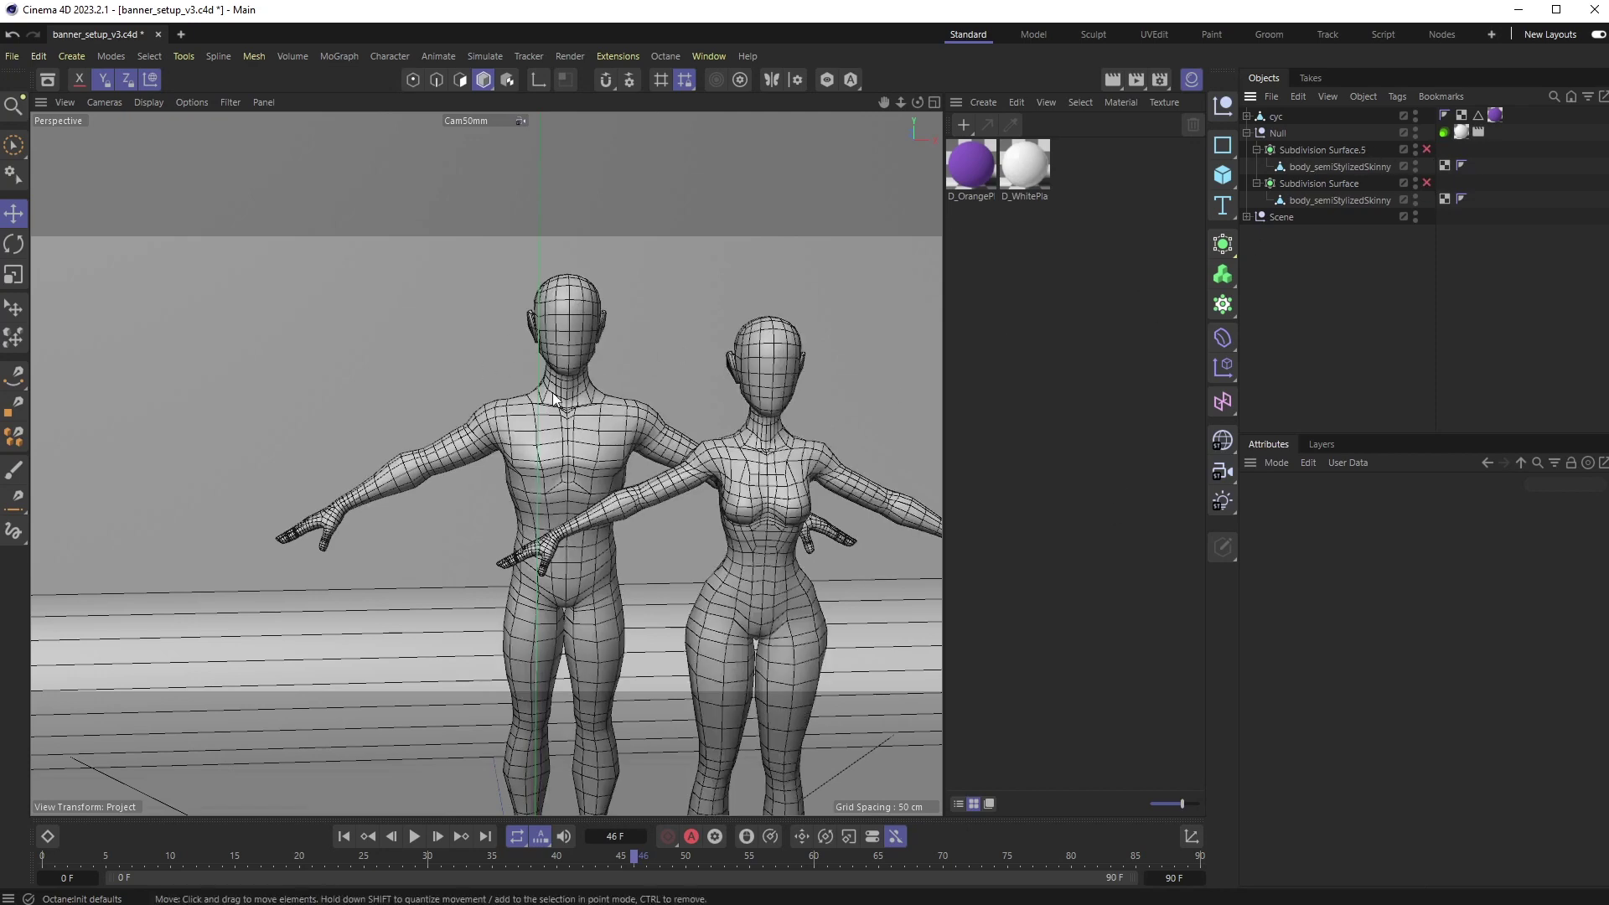
{"action": "left_click", "coordinate": [1426, 149]}
{"action": "left_click", "coordinate": [1426, 182]}
- Set the male body's Subdivision Surface.5 viewport and render levels to 1 and bake it
{"action": "left_click", "coordinate": [1312, 150]}
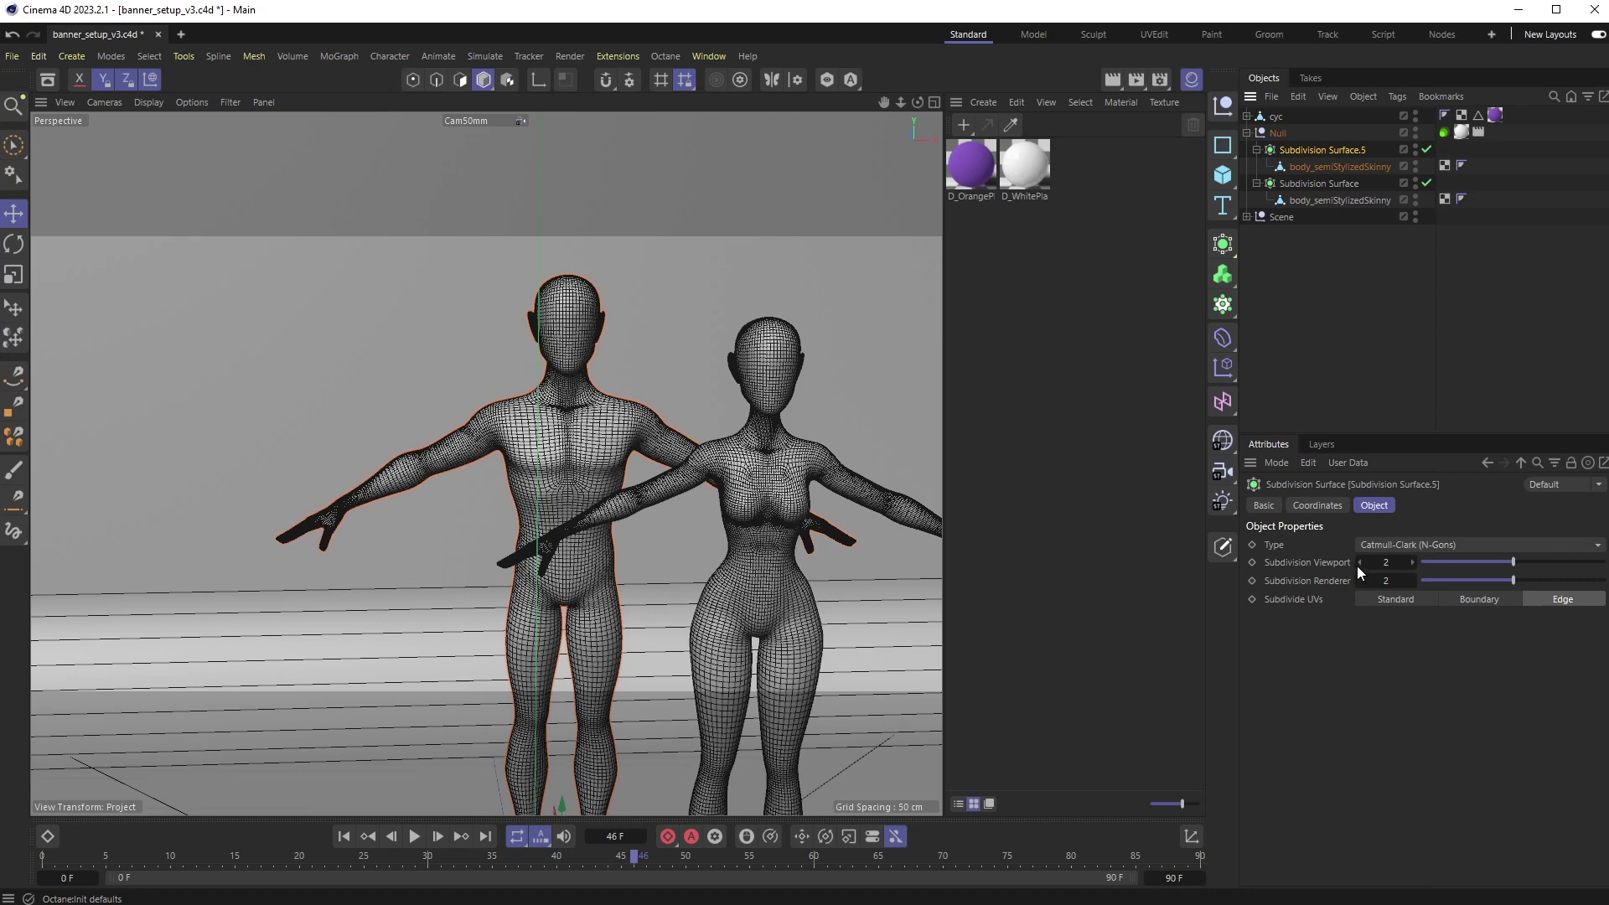
{"action": "left_click", "coordinate": [1359, 562]}
{"action": "left_click", "coordinate": [1359, 581]}
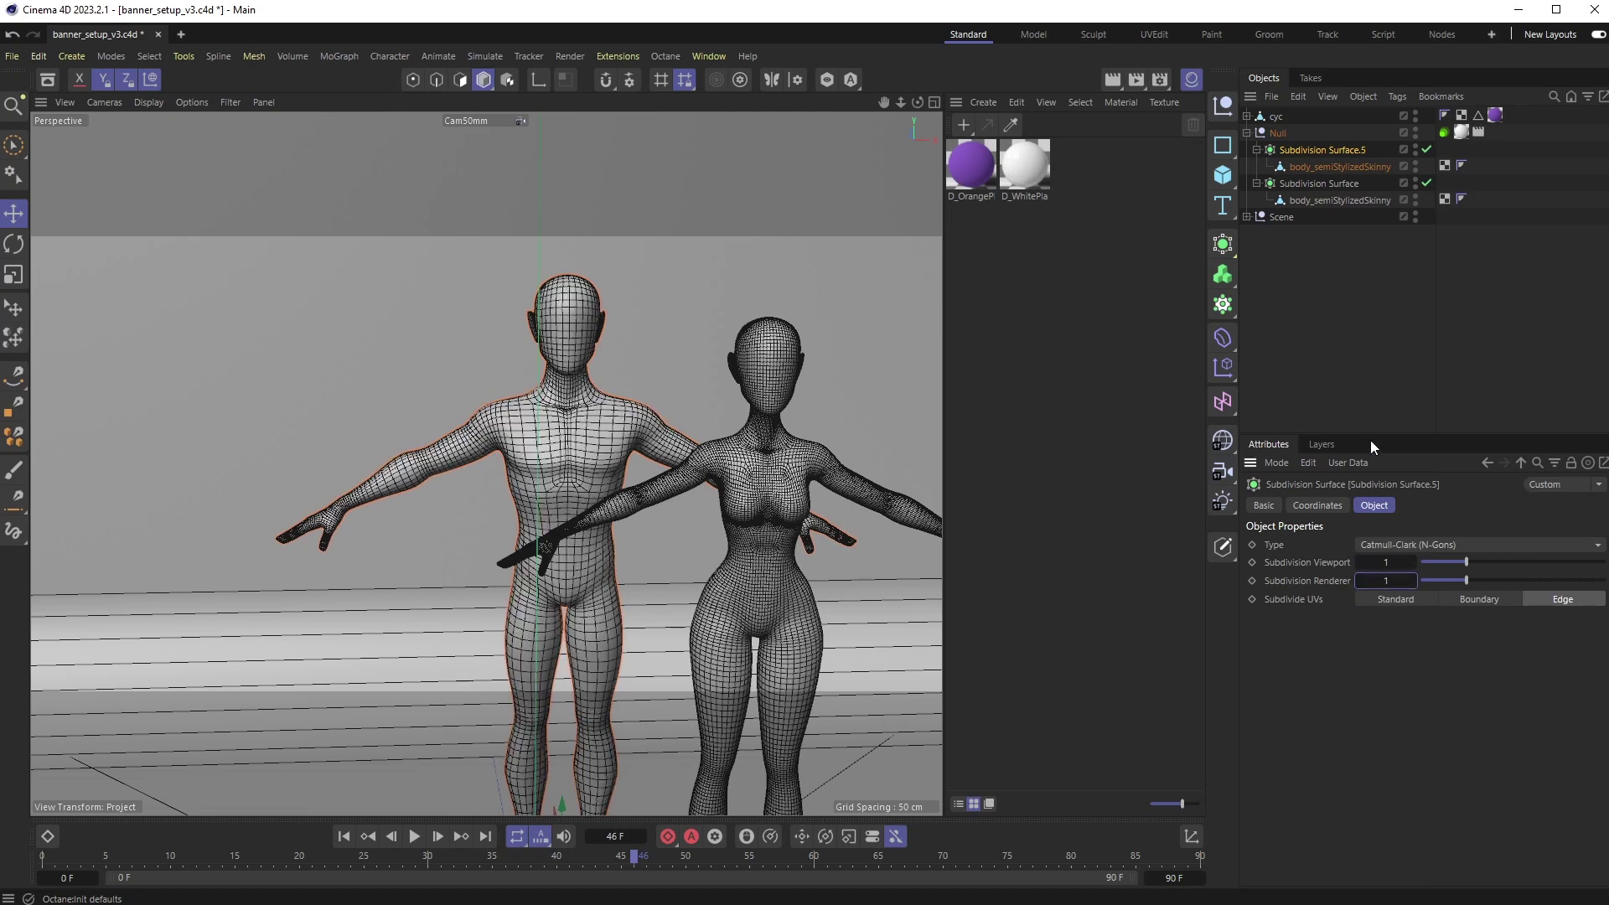
{"action": "key", "text": "c"}
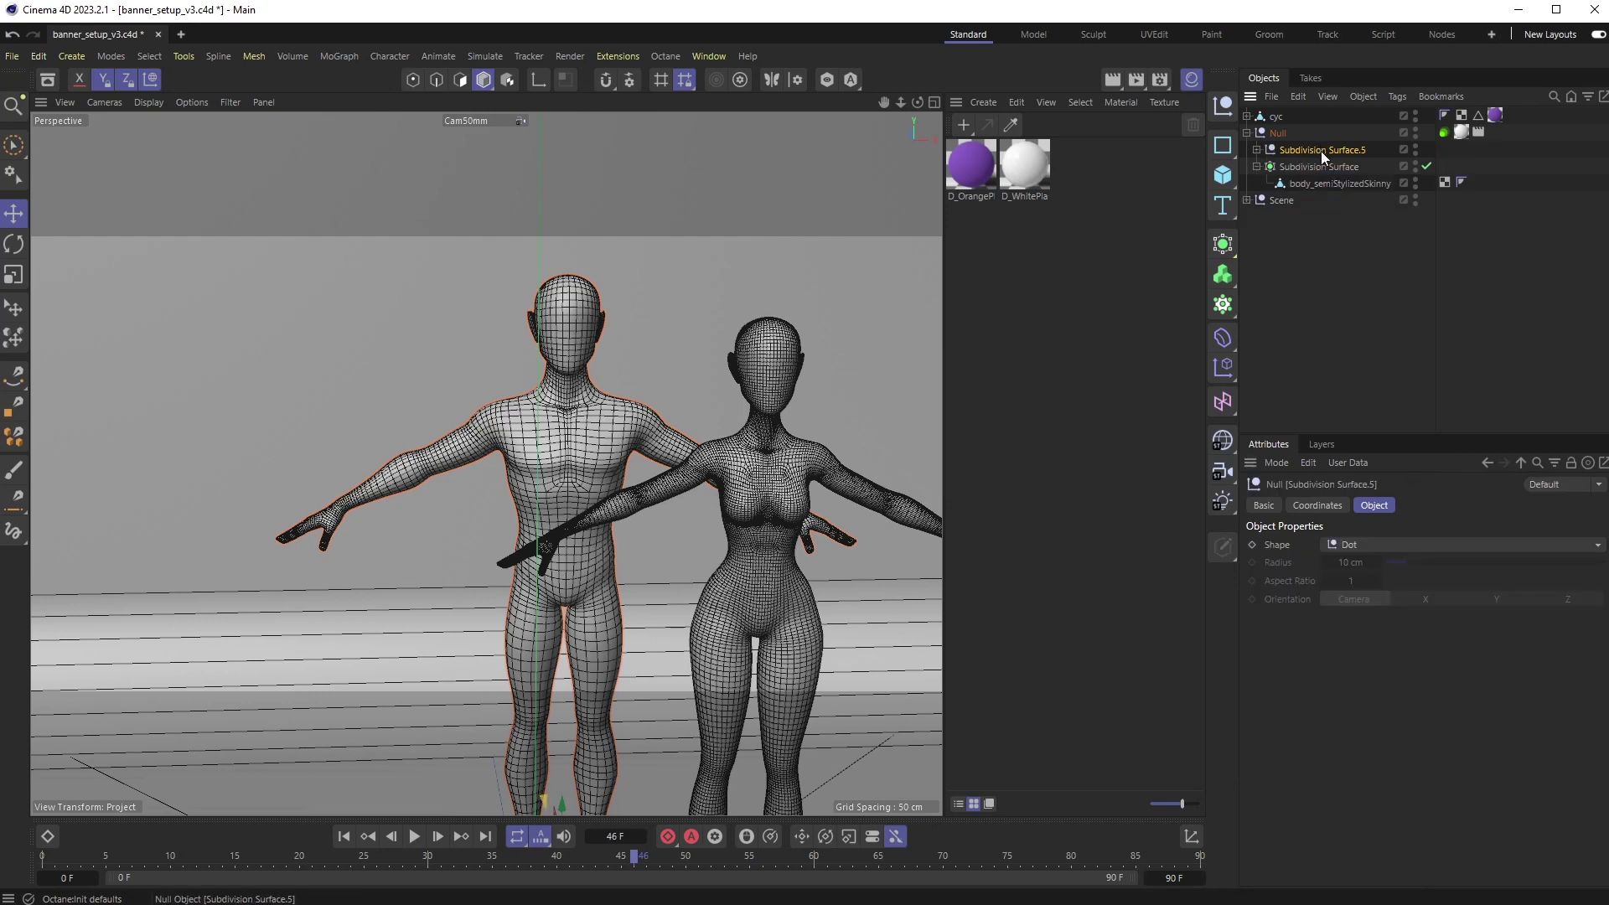
- Bake the female body's Subdivision Surface into editable geometry and switch to the UVEdit layout
{"action": "left_click", "coordinate": [1296, 167]}
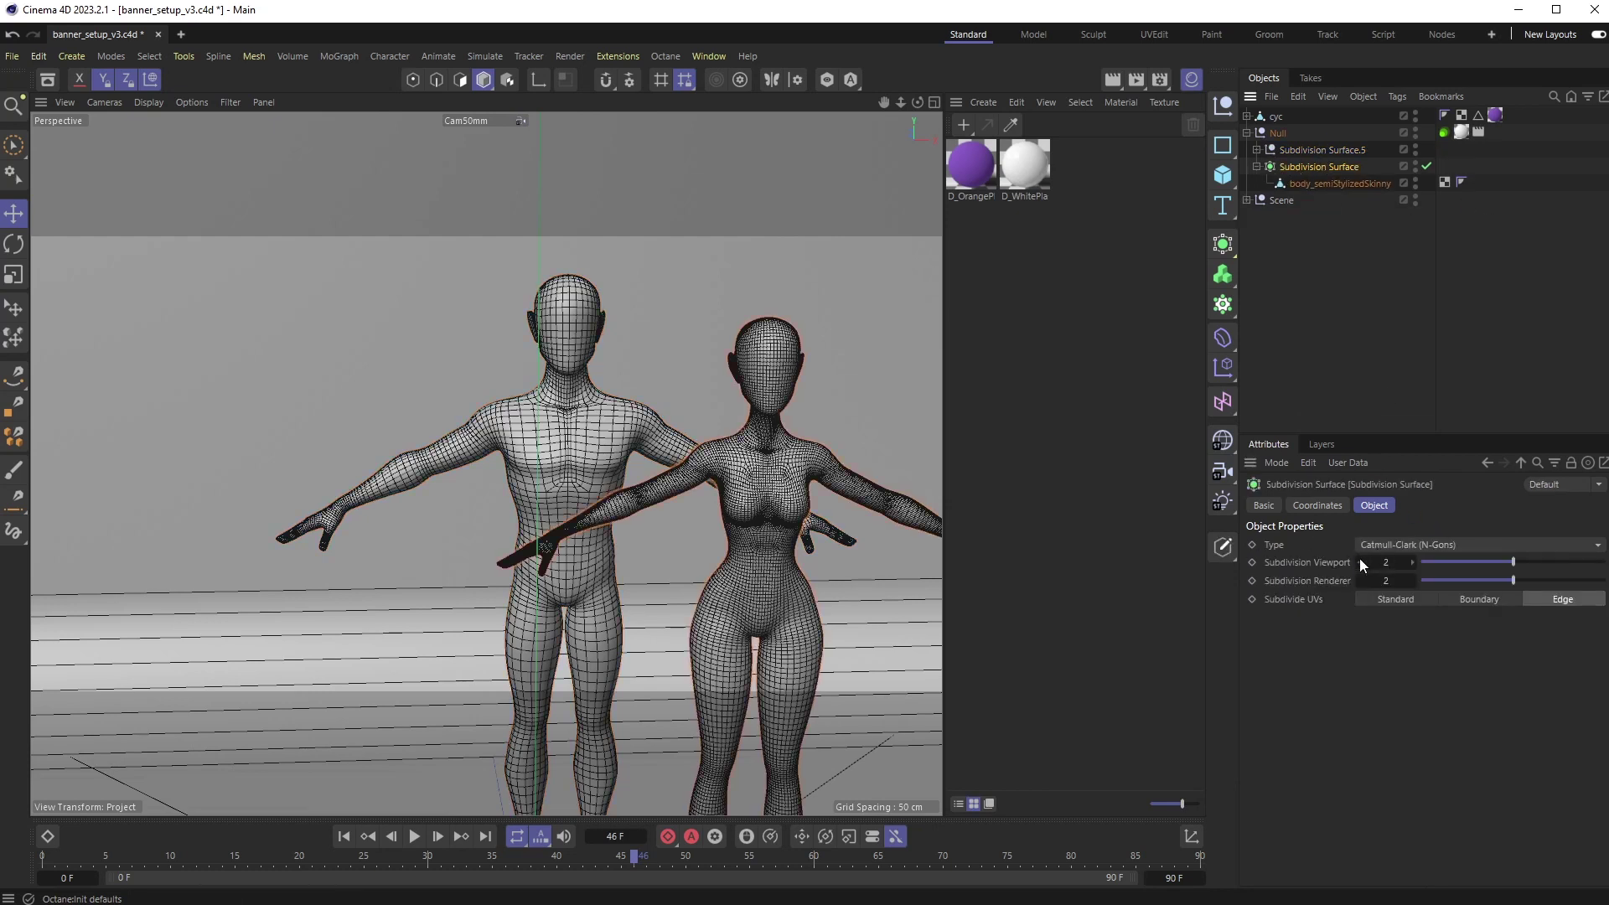
{"action": "scroll", "coordinate": [1359, 562], "scroll_direction": "down", "scroll_amount": 1}
{"action": "scroll", "coordinate": [1359, 581], "scroll_direction": "down", "scroll_amount": 1}
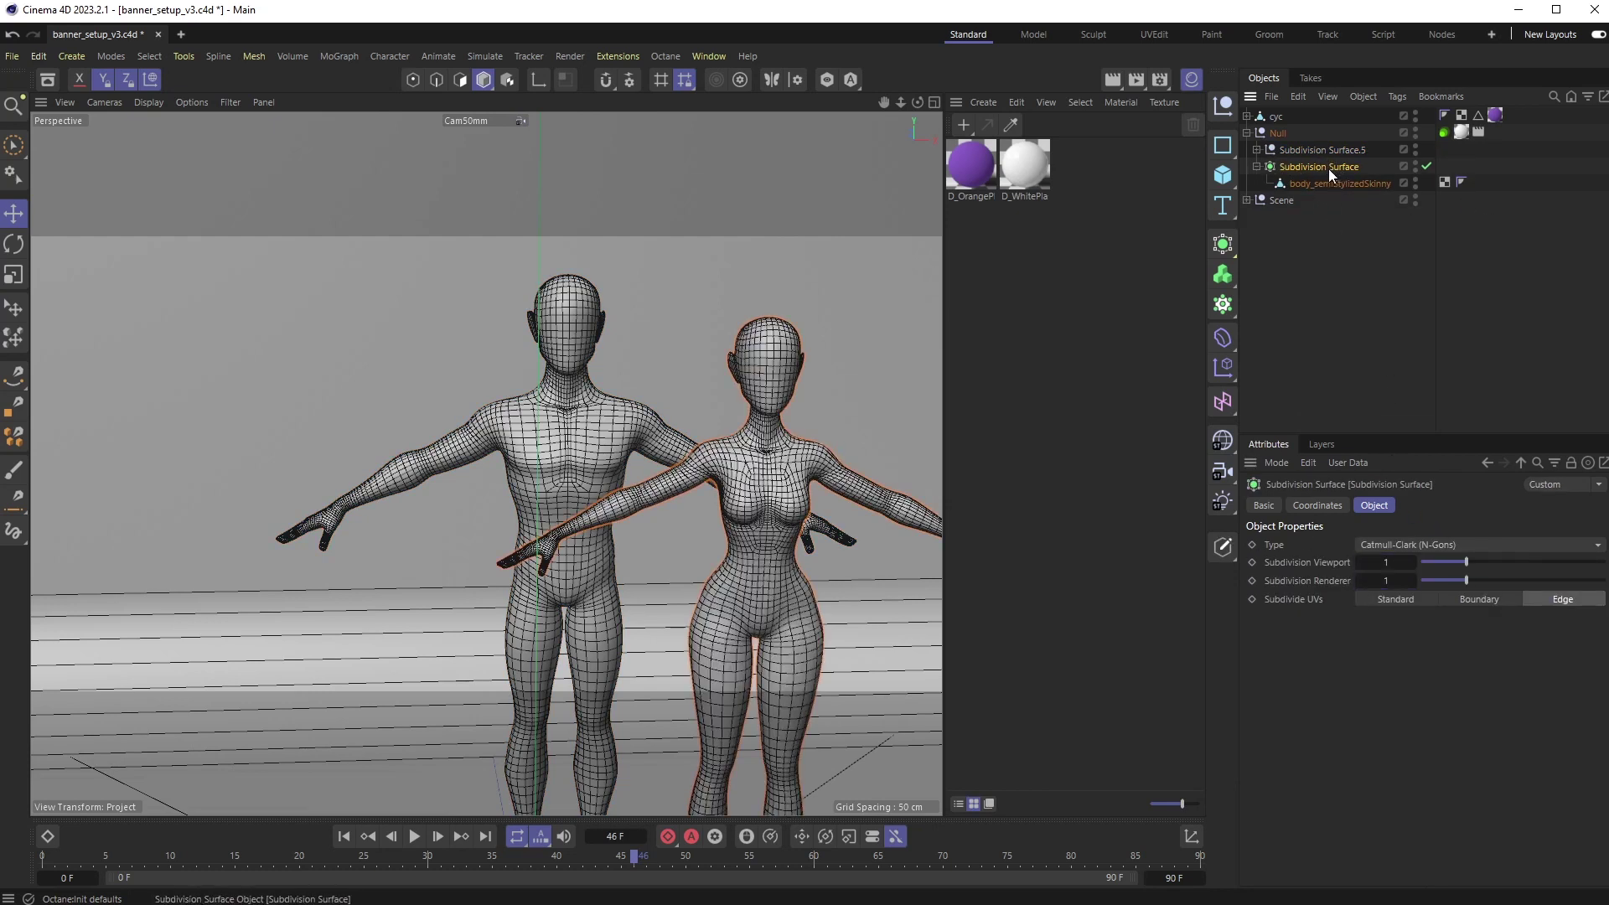
{"action": "key", "text": "c"}
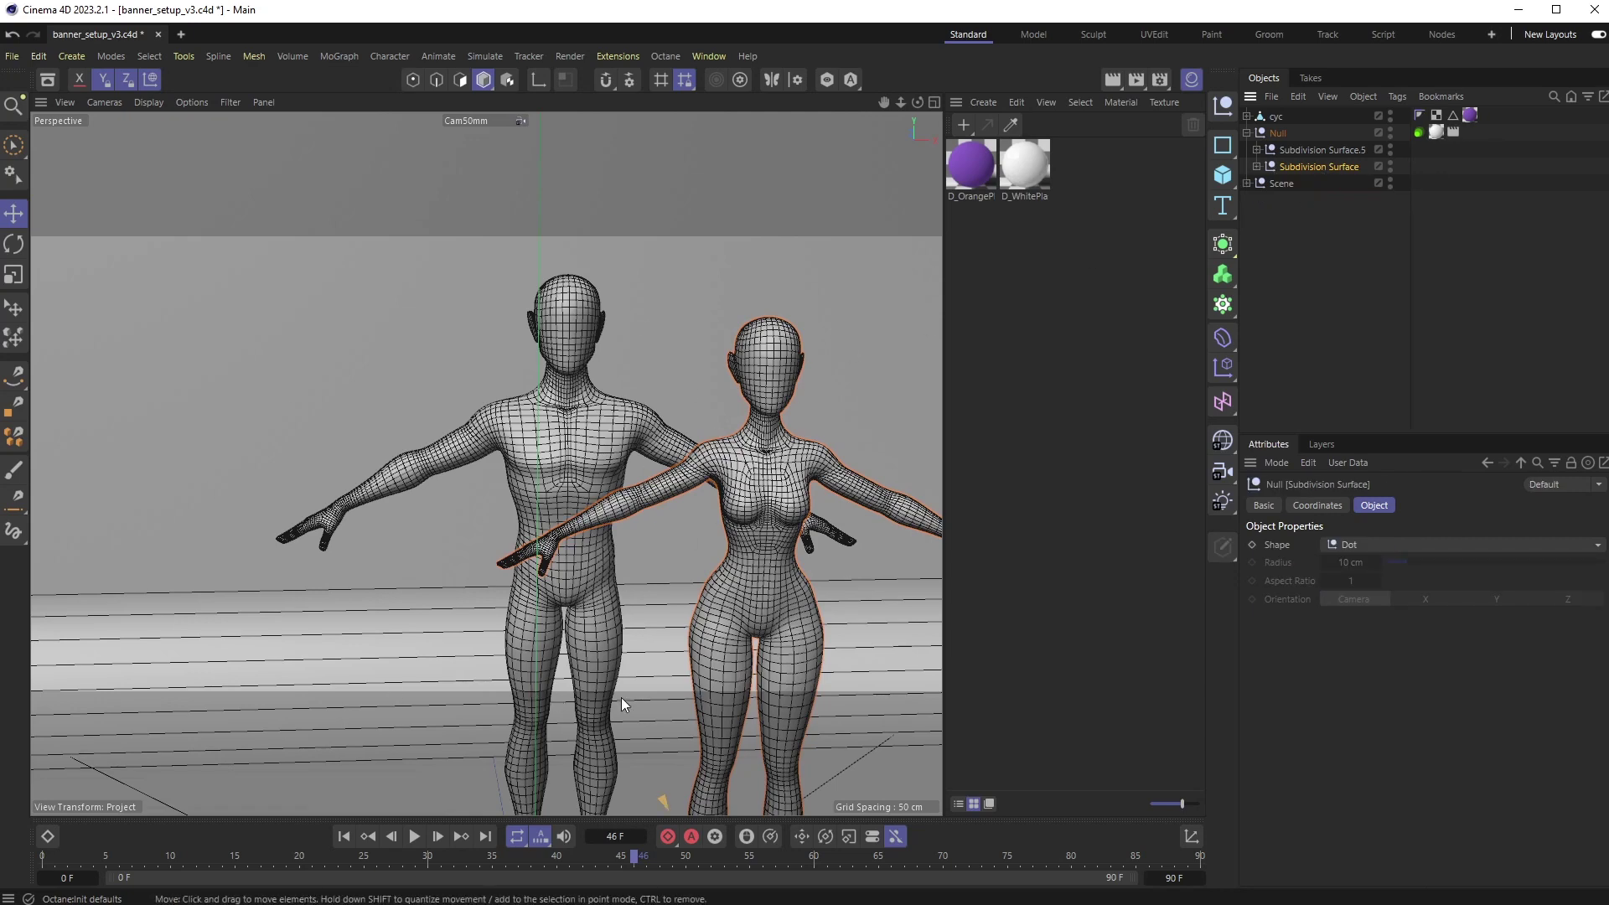
{"action": "left_click", "coordinate": [1154, 33]}
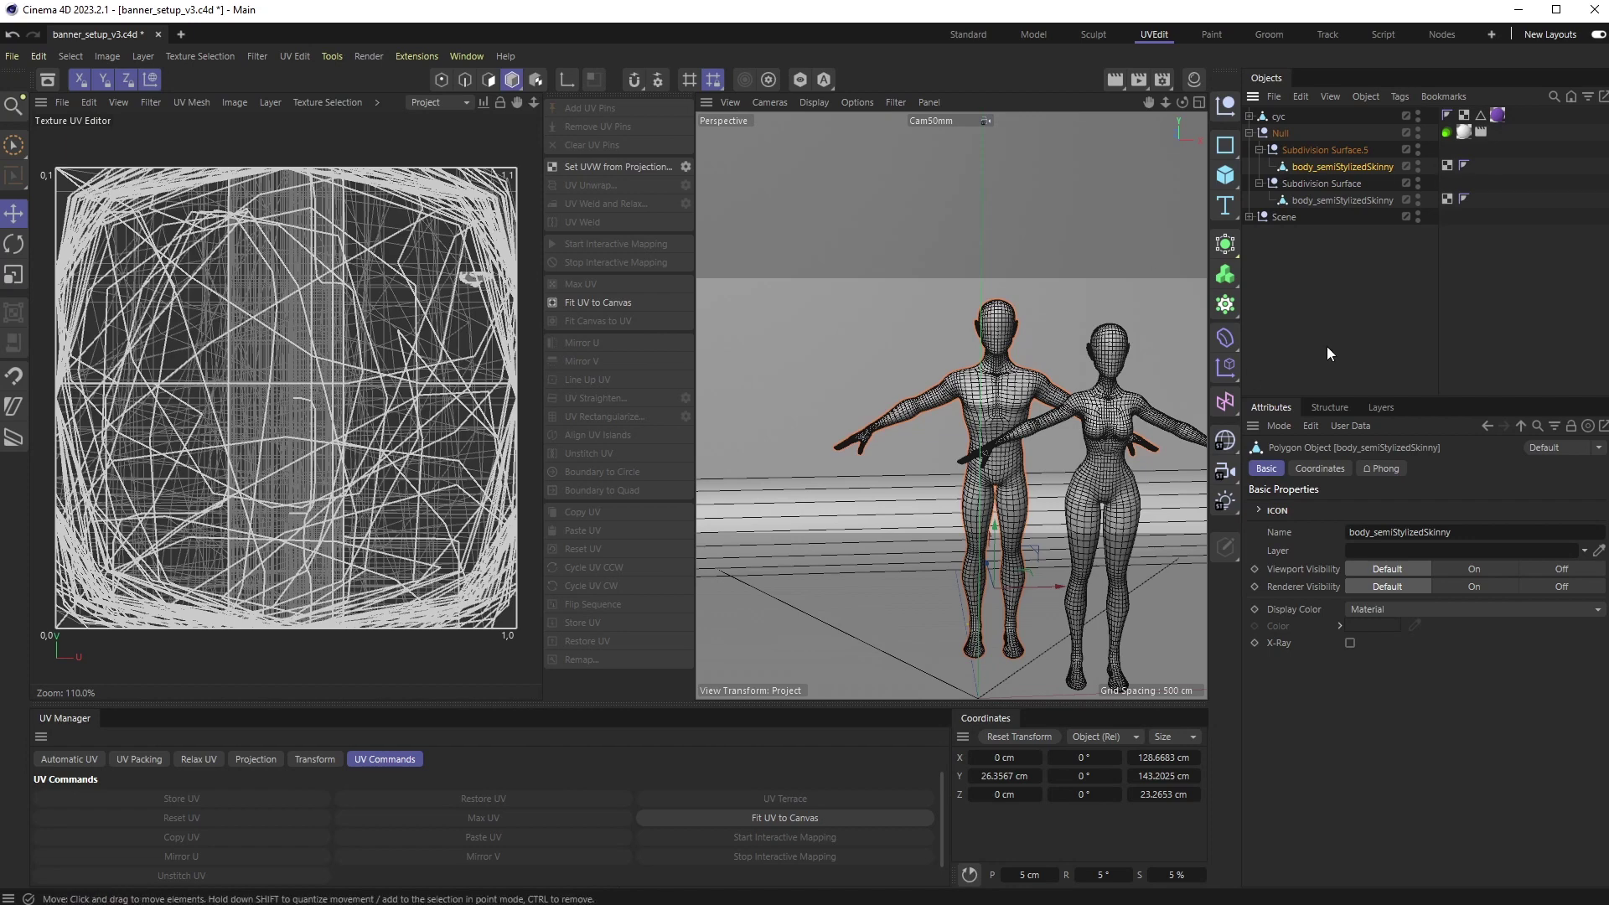
- Maximize the male body's UV polygons with Max UV to fill the 0–1 square
{"action": "left_click", "coordinate": [1447, 165]}
{"action": "left_click", "coordinate": [489, 78]}
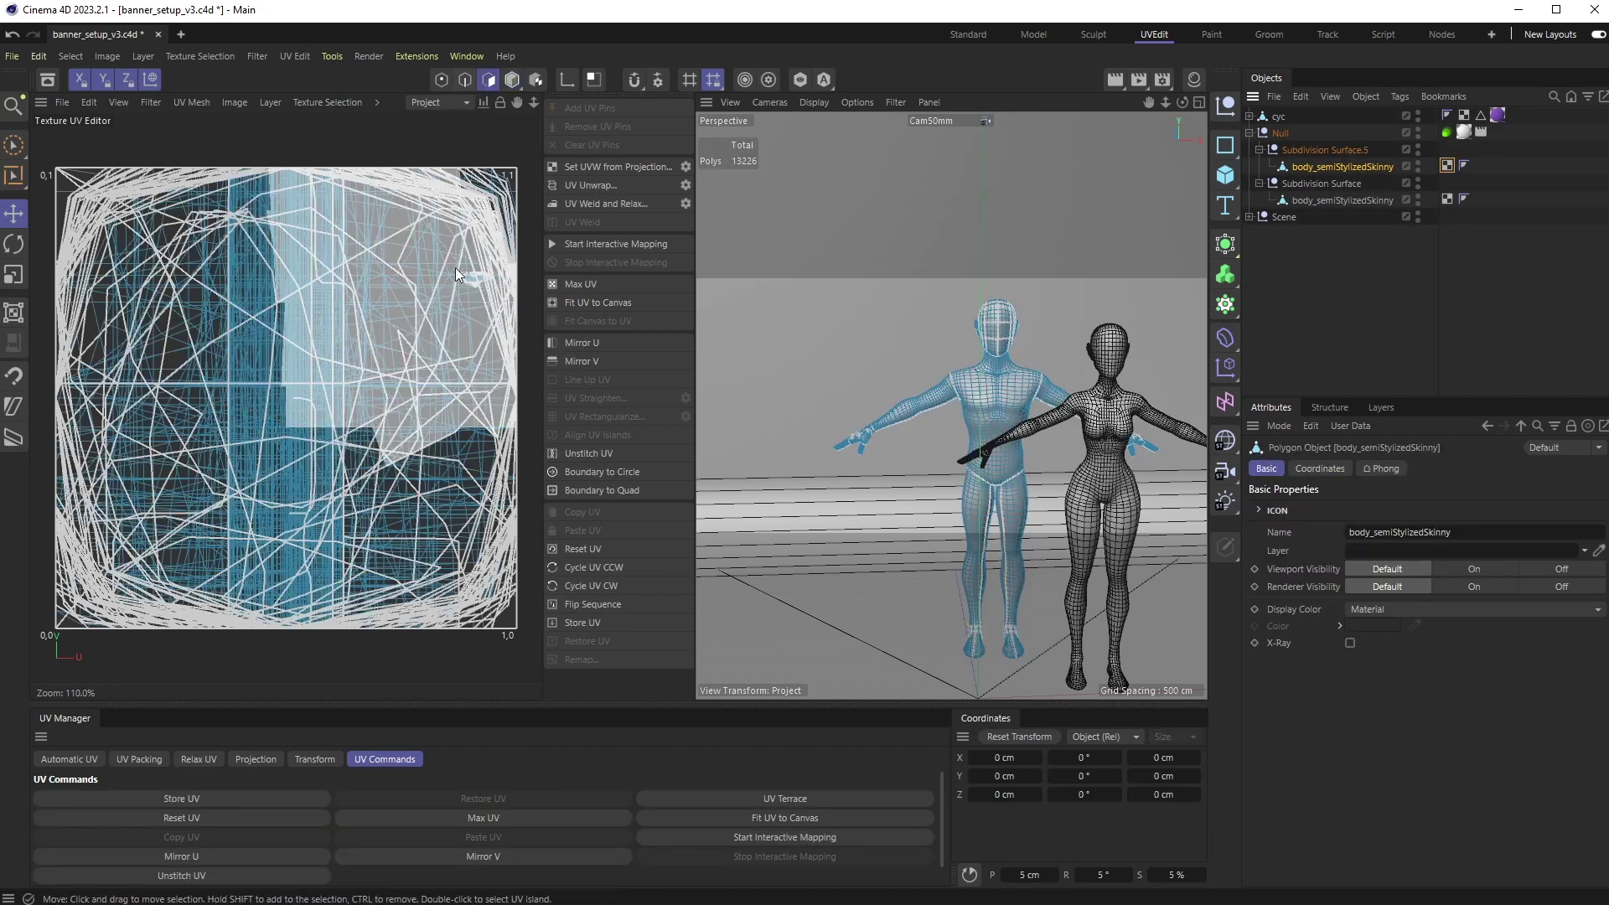
{"action": "mouse_move", "coordinate": [455, 268]}
{"action": "left_mouse_down"}
{"action": "mouse_move", "coordinate": [480, 364]}
{"action": "mouse_move", "coordinate": [325, 365]}
{"action": "mouse_move", "coordinate": [384, 352]}
{"action": "mouse_move", "coordinate": [269, 329]}
{"action": "mouse_move", "coordinate": [495, 355]}
{"action": "left_mouse_up"}
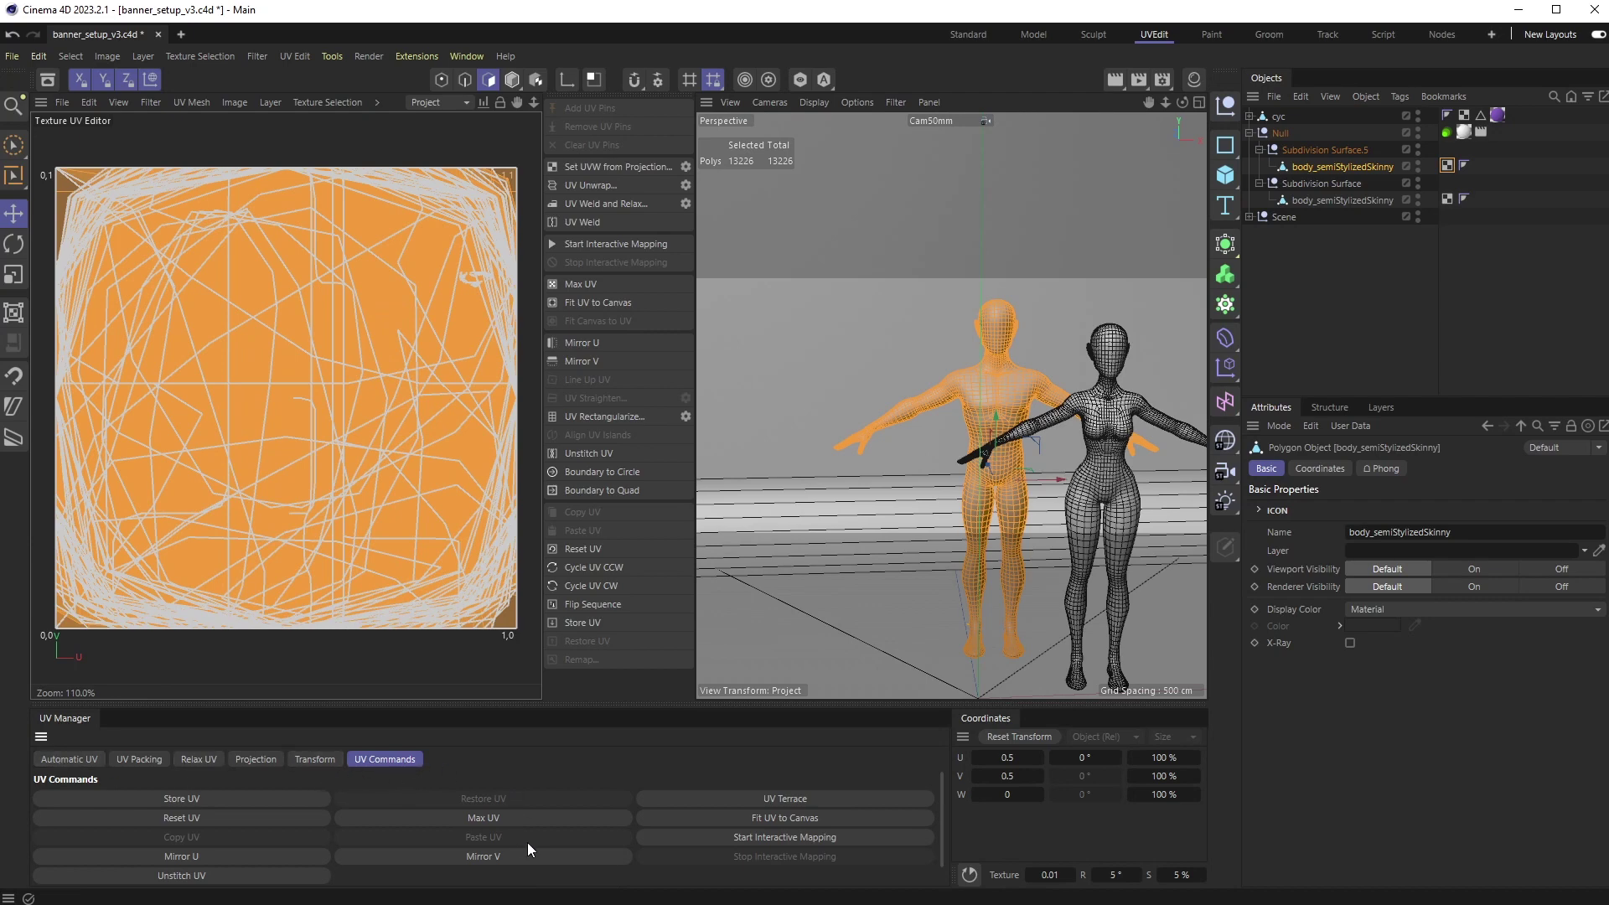
{"action": "left_click", "coordinate": [485, 818]}
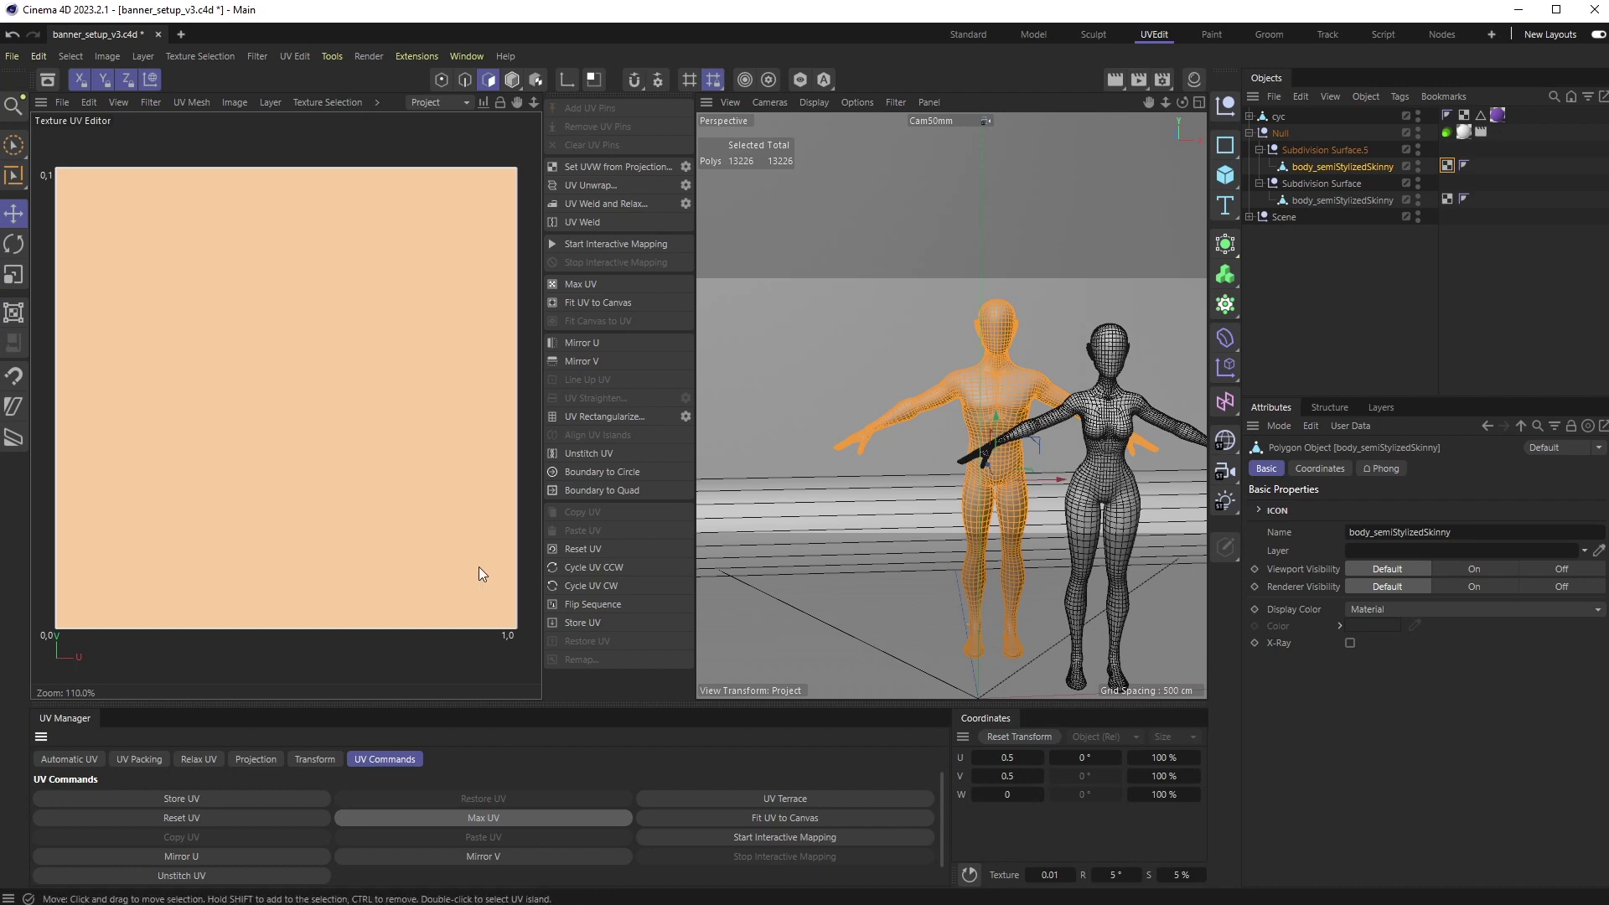
{"action": "key", "text": "ctrl+a"}
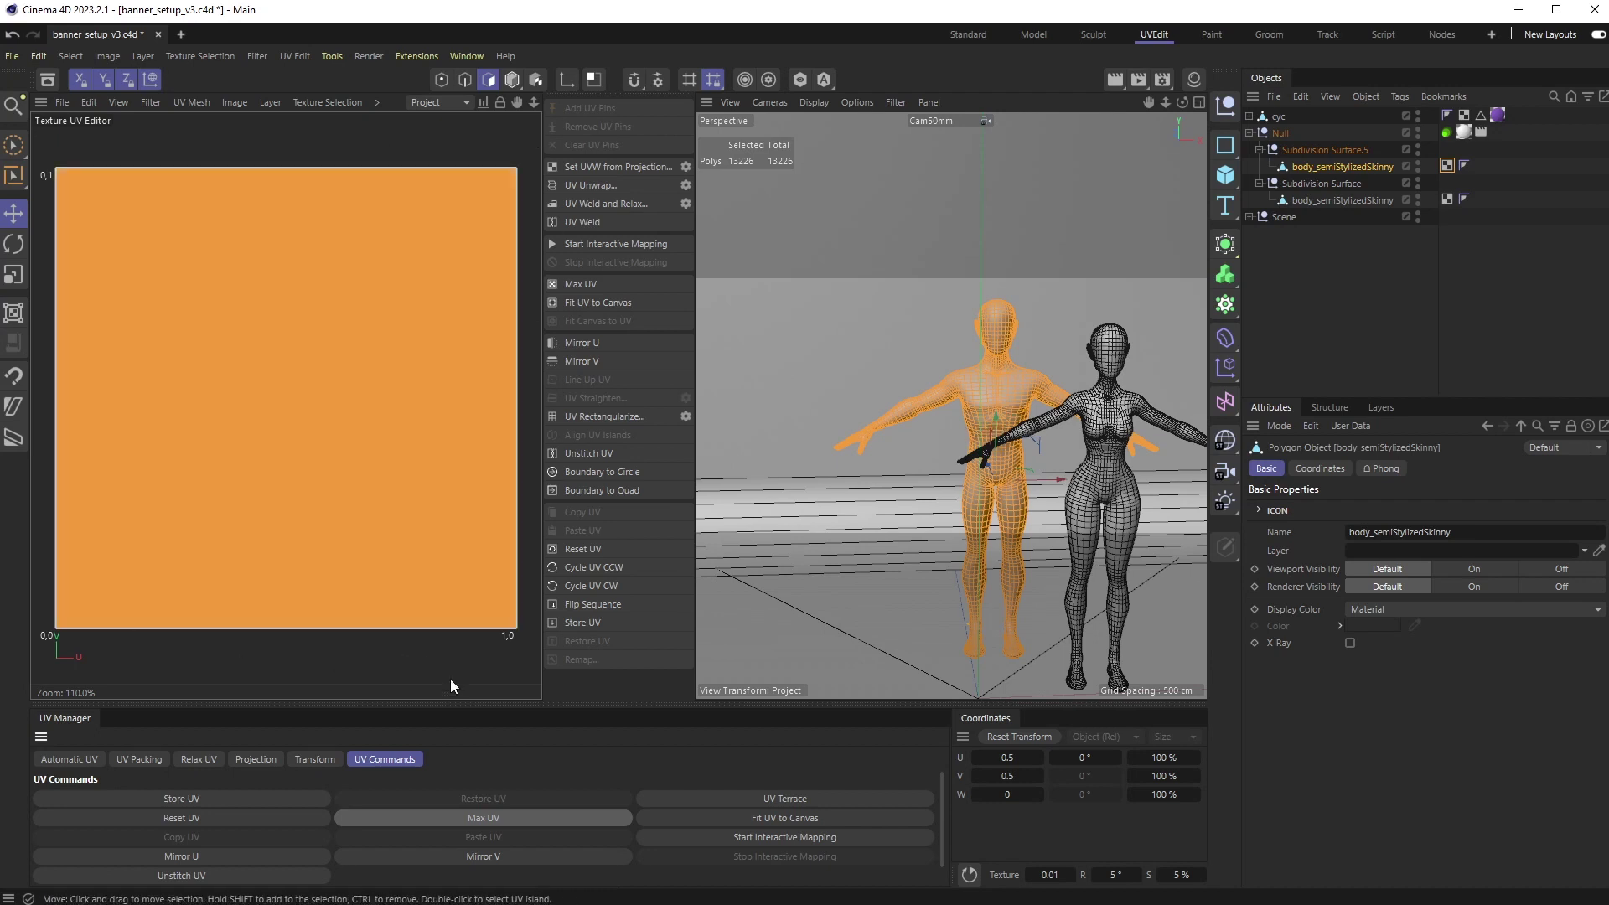
{"action": "left_click", "coordinate": [438, 269]}
{"action": "key", "text": "ctrl+a"}
{"action": "left_click", "coordinate": [369, 279]}
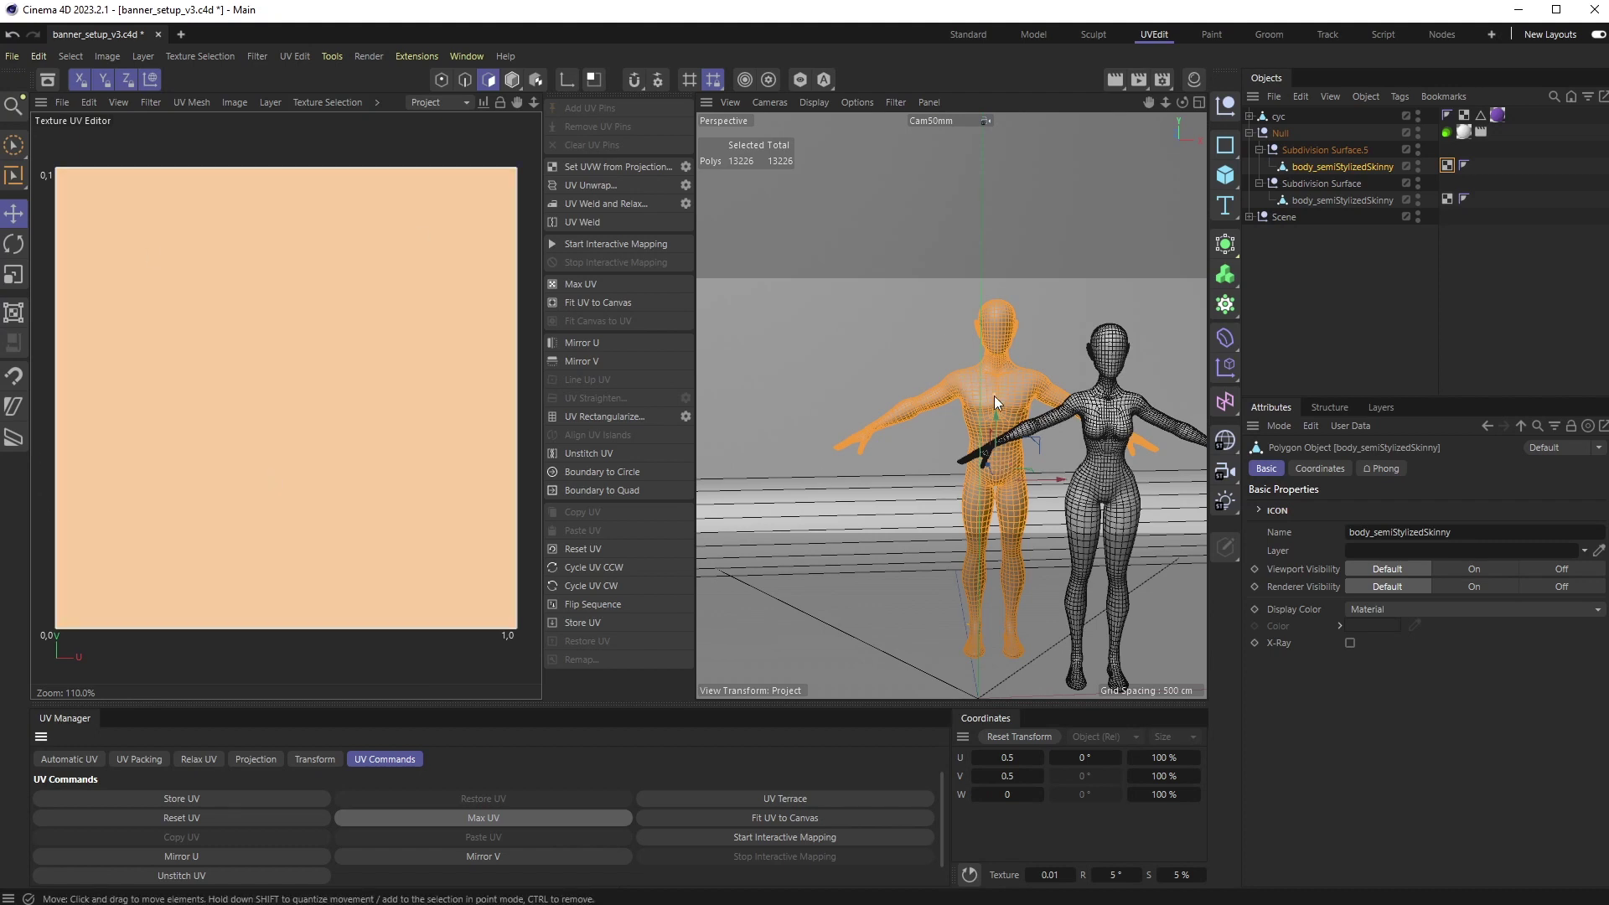
- Select all the female body's UV polygons, apply Max UV, and return to Standard layout
{"action": "left_click", "coordinate": [1349, 205]}
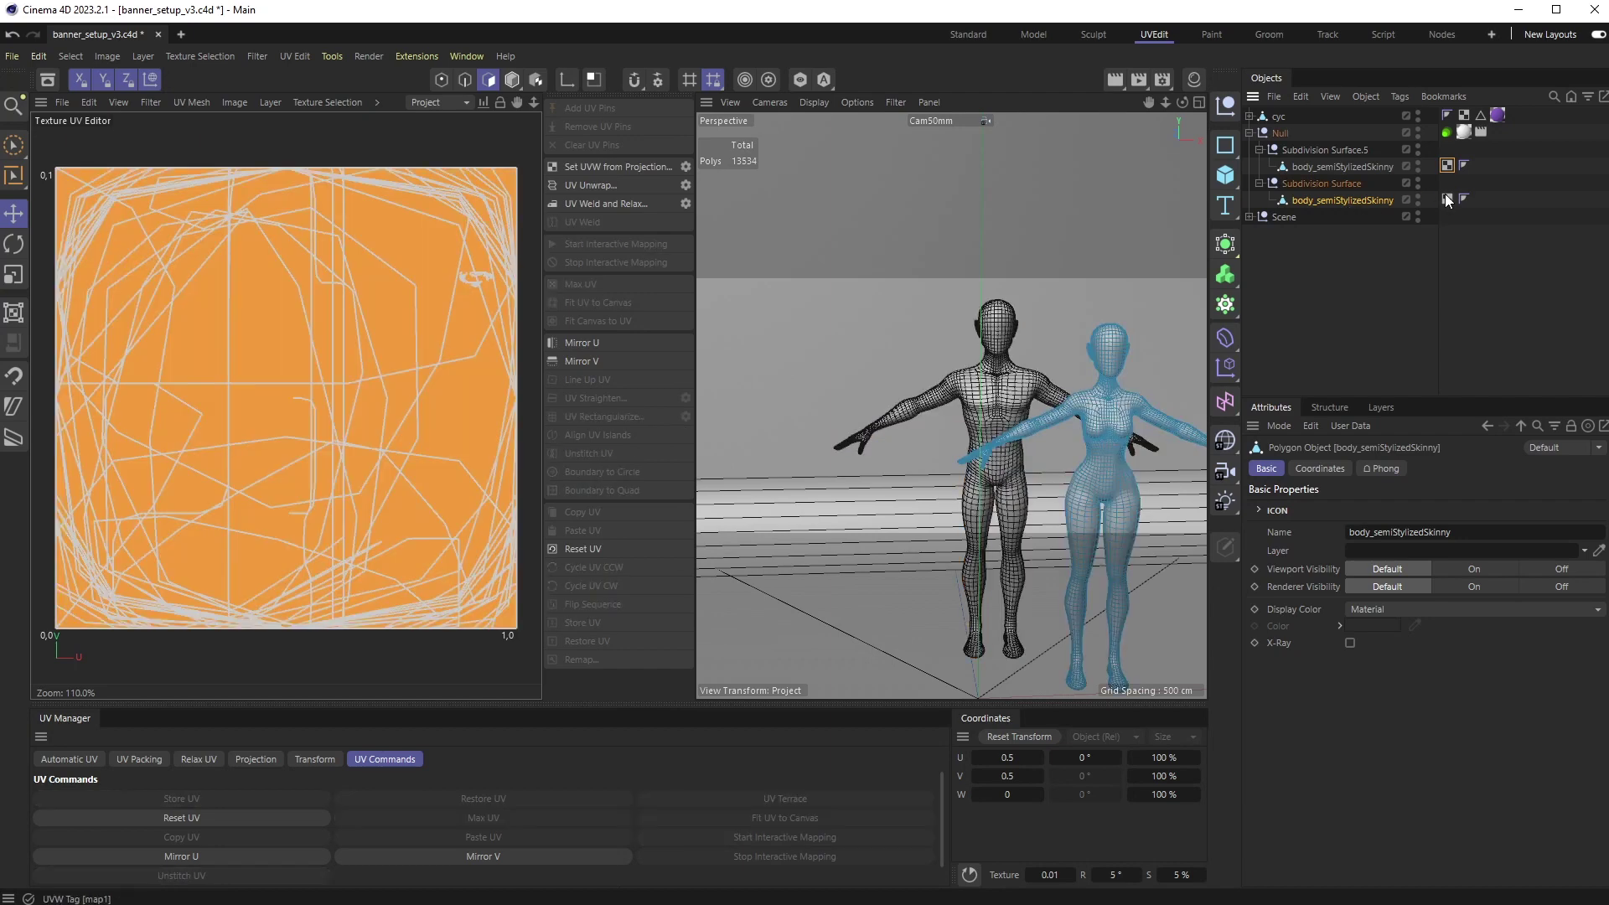
{"action": "key", "text": "ctrl+a"}
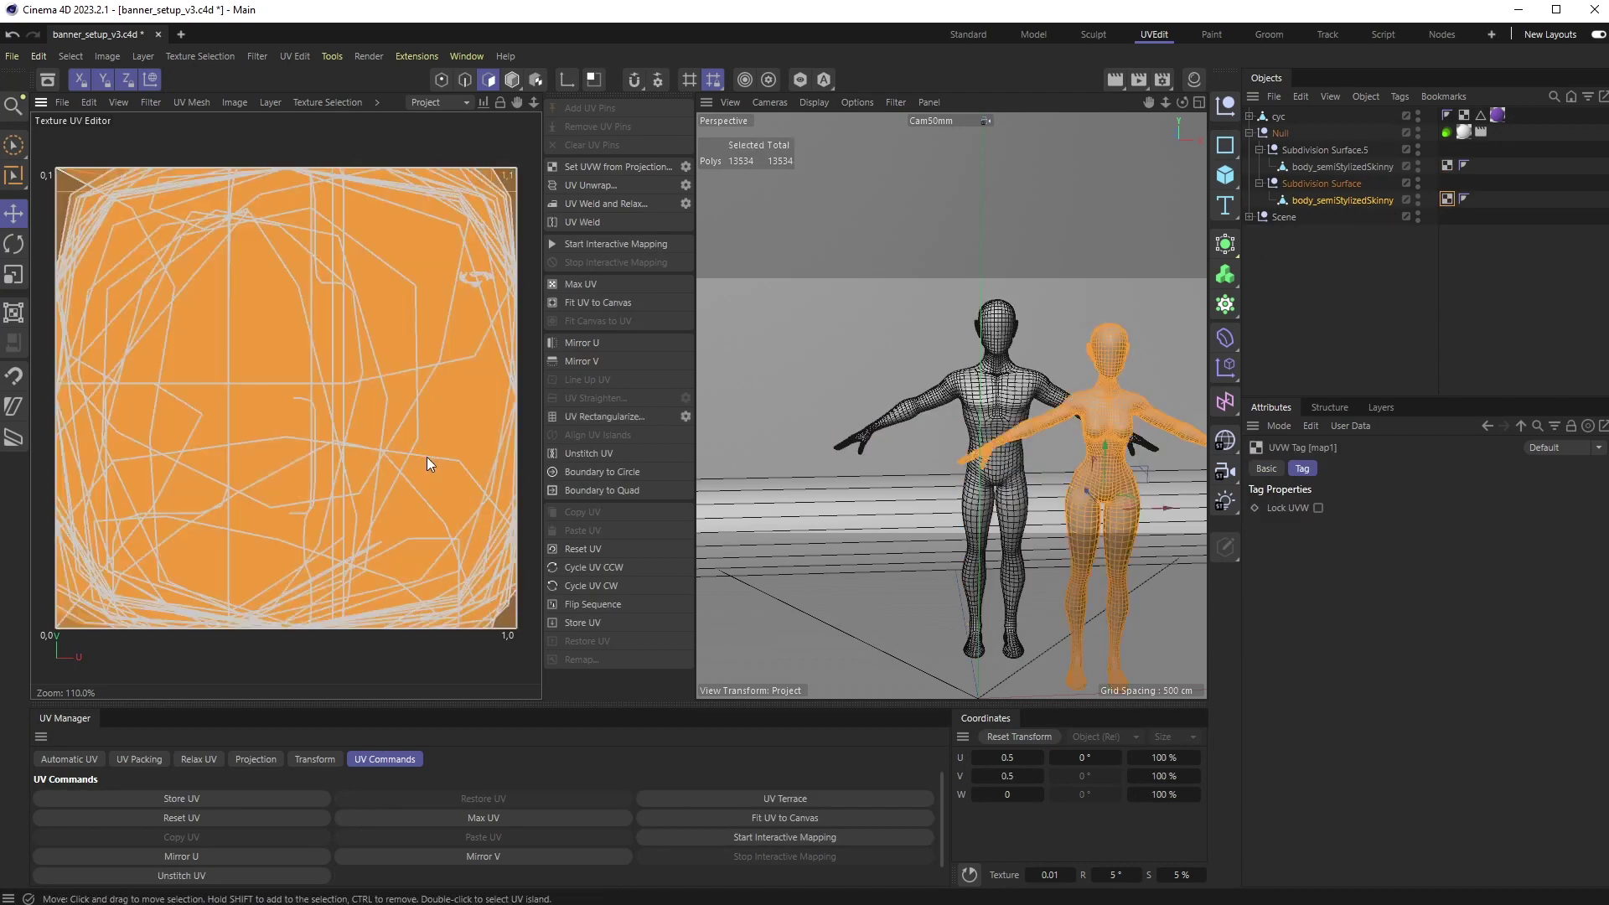
{"action": "left_click", "coordinate": [465, 820]}
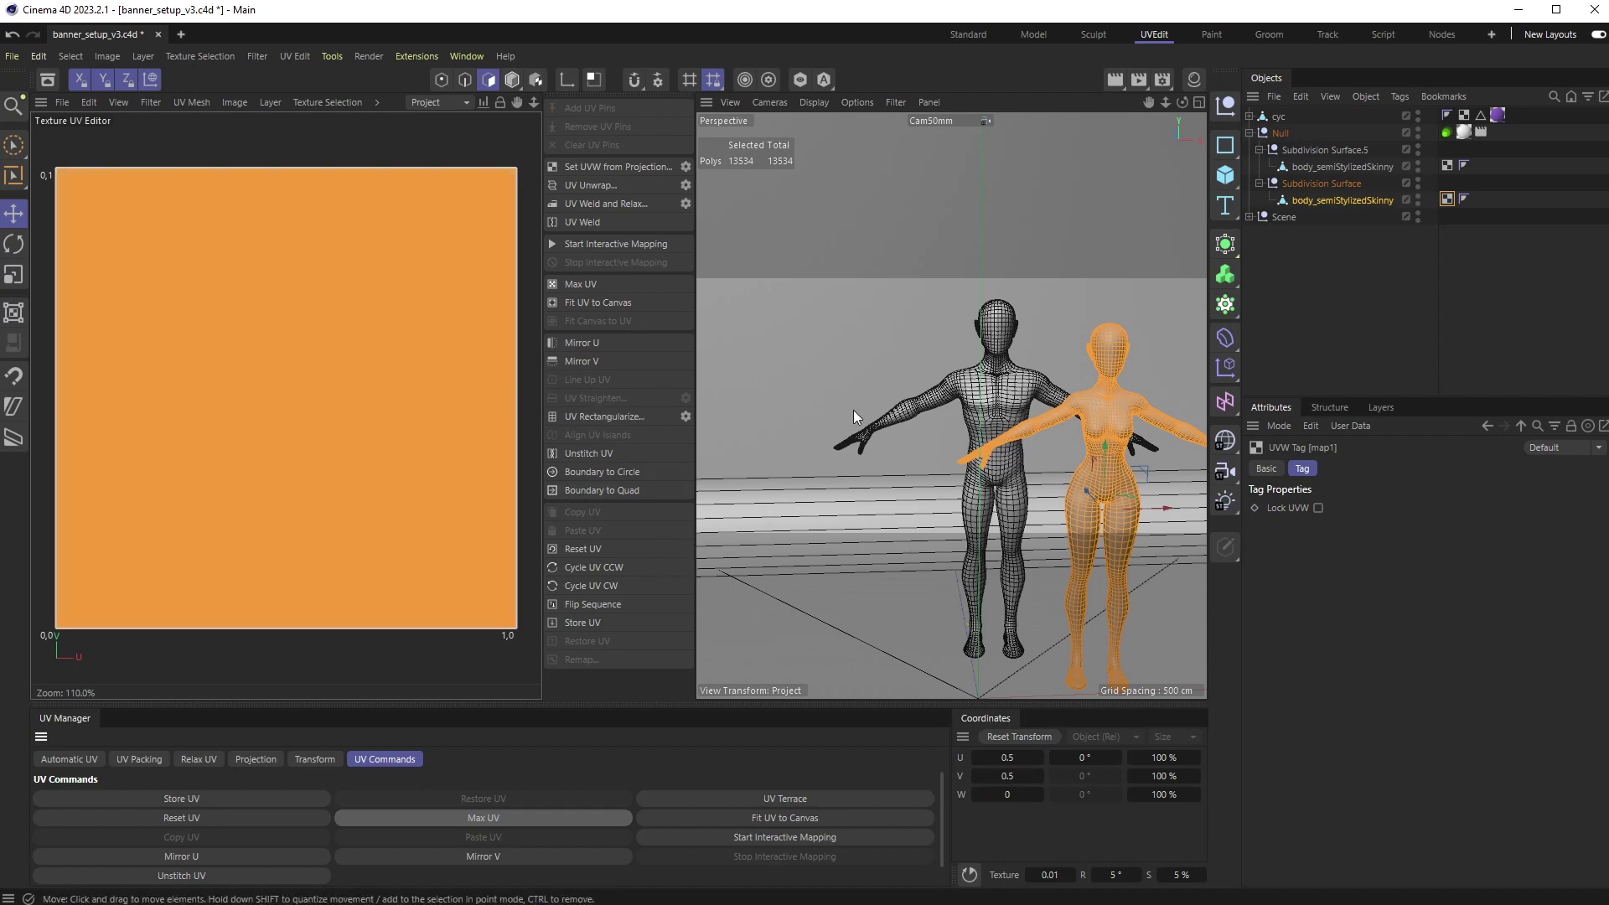
{"action": "left_click", "coordinate": [968, 35]}
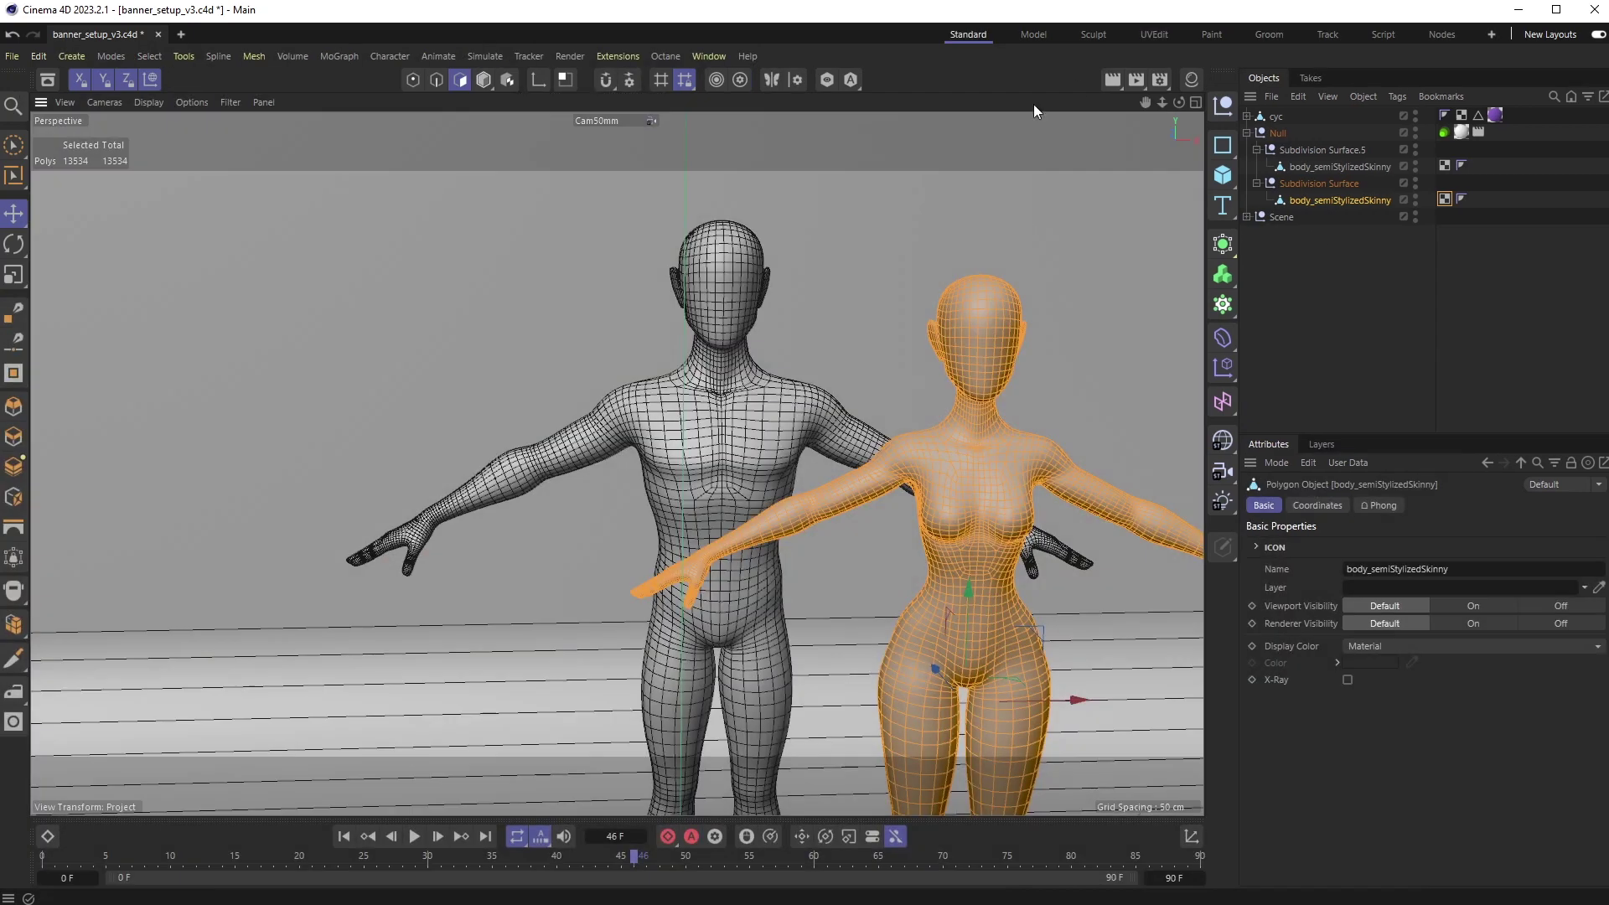
- Open D_WhitePlasticDull and load a c4doctane MixTexture as its Diffuse texture
{"action": "left_click", "coordinate": [1194, 79]}
{"action": "double_click", "coordinate": [1031, 164]}
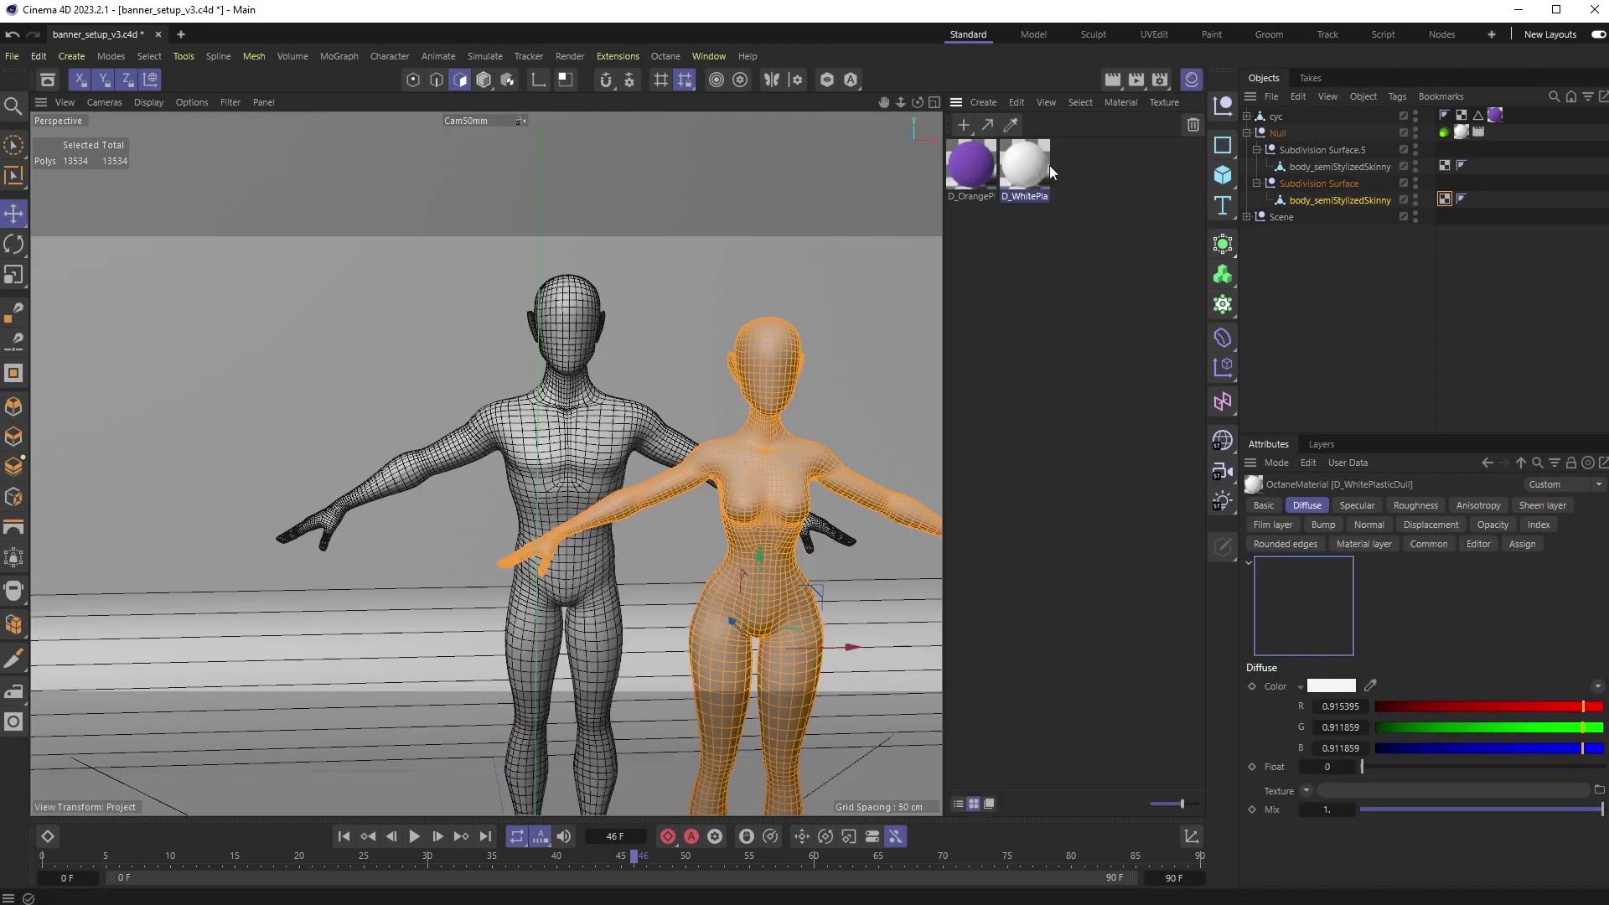
{"action": "left_click_drag", "start_coordinate": [1458, 158], "coordinate": [613, 159]}
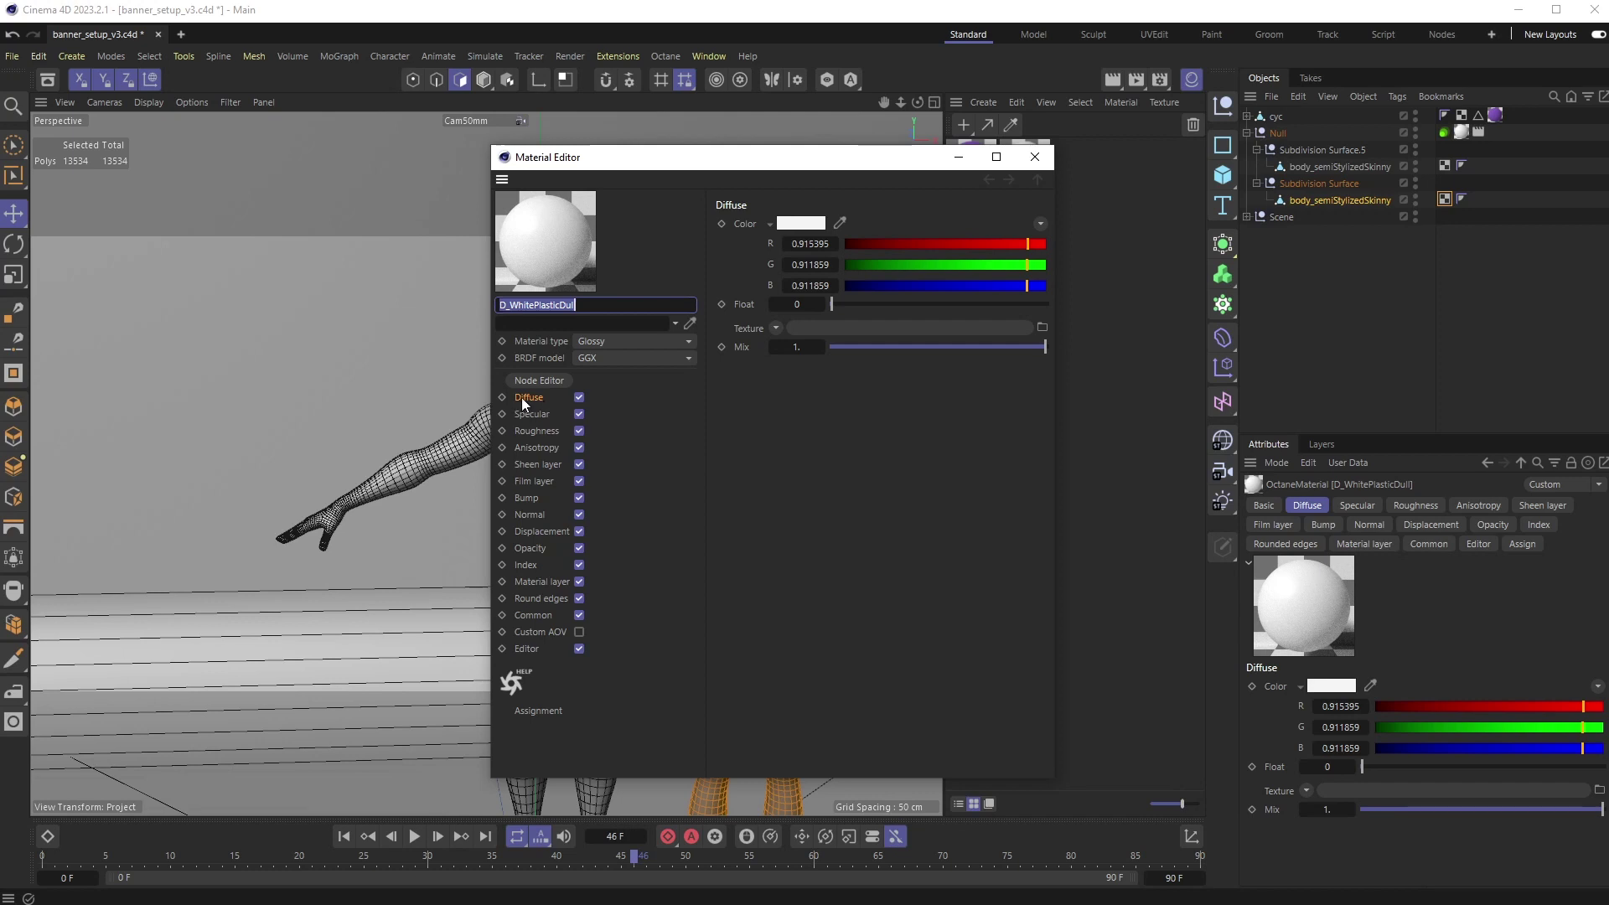
{"action": "left_click", "coordinate": [766, 334]}
{"action": "left_click", "coordinate": [773, 327]}
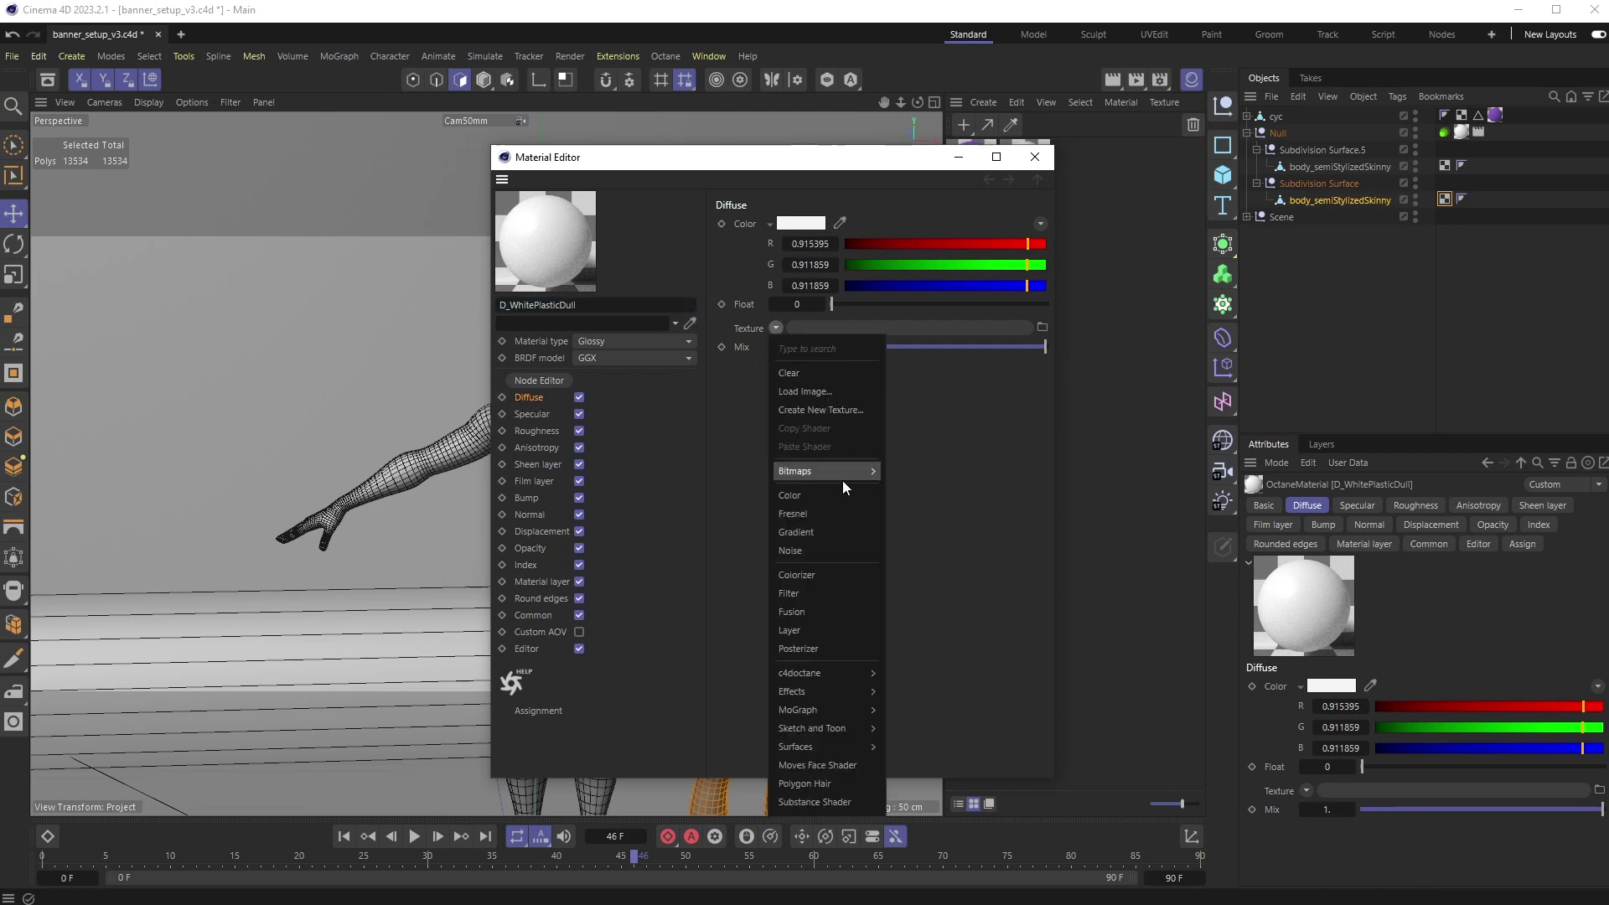
{"action": "mouse_move", "coordinate": [826, 675]}
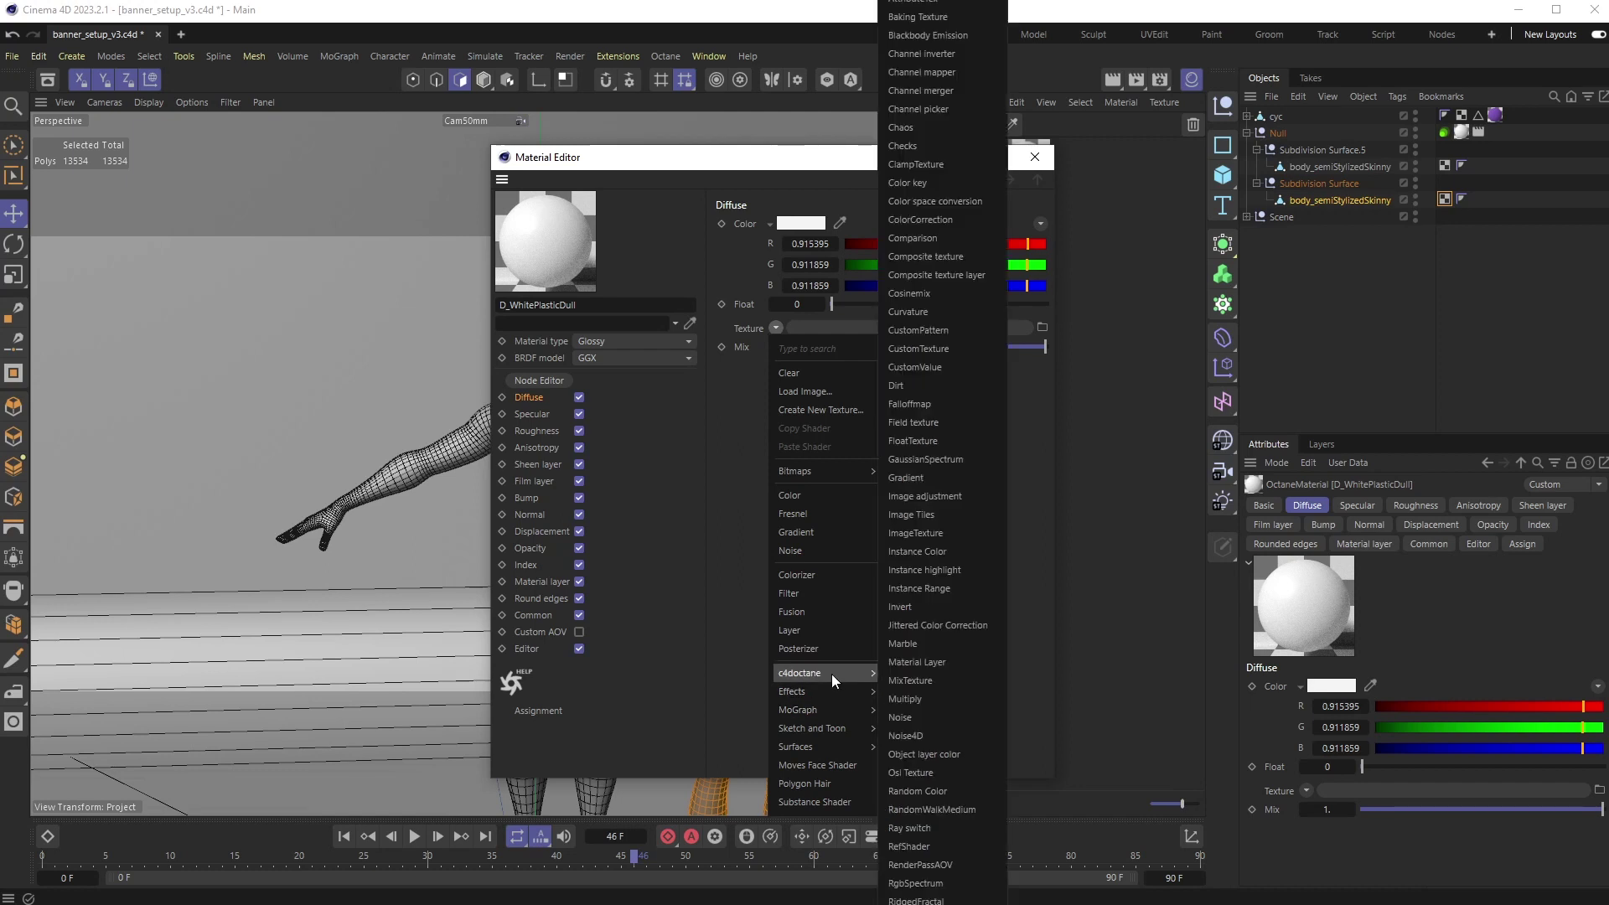
{"action": "left_click", "coordinate": [959, 679]}
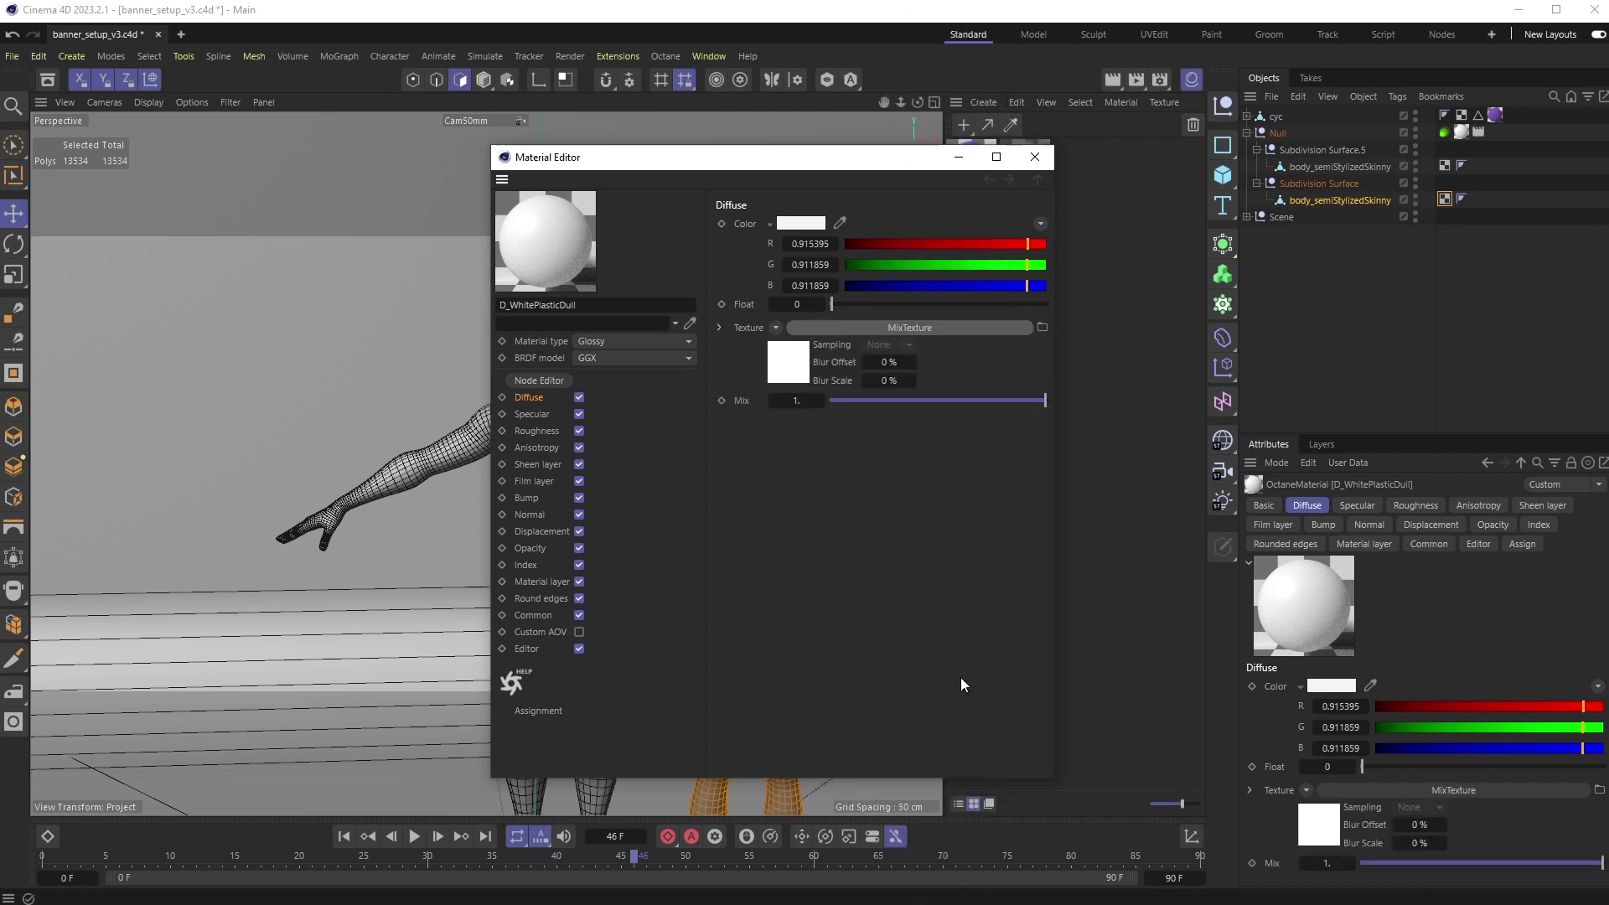
- Set both Mix inputs to RgbSpectrum, making the second one black
{"action": "left_click", "coordinate": [915, 328]}
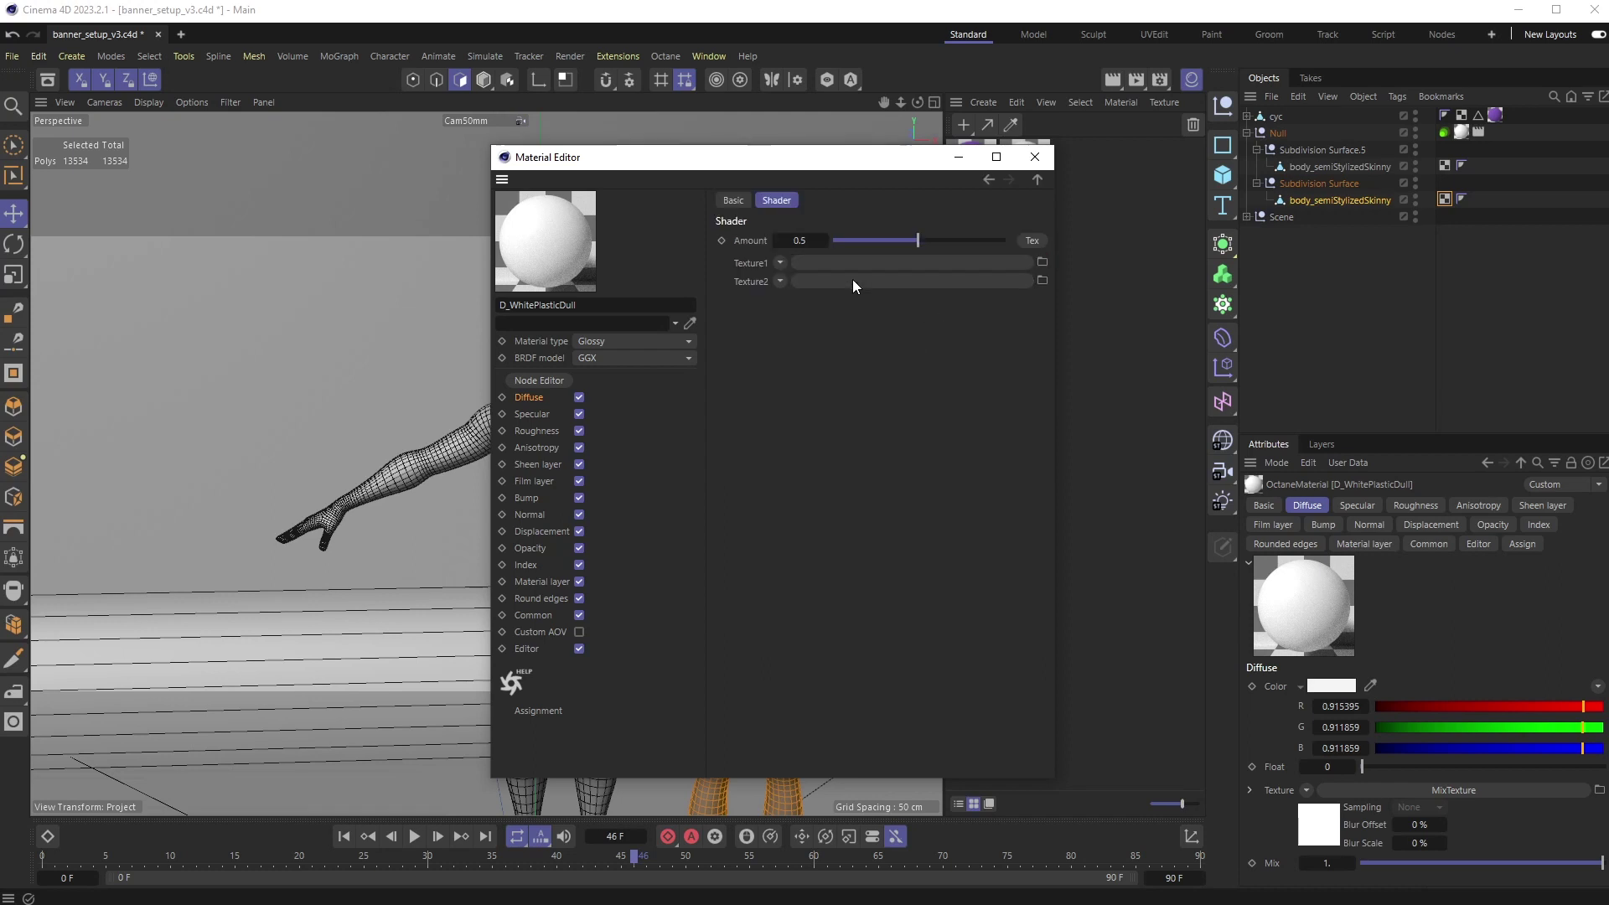
{"action": "left_click", "coordinate": [779, 262]}
{"action": "mouse_move", "coordinate": [825, 589]}
{"action": "left_click", "coordinate": [919, 883]}
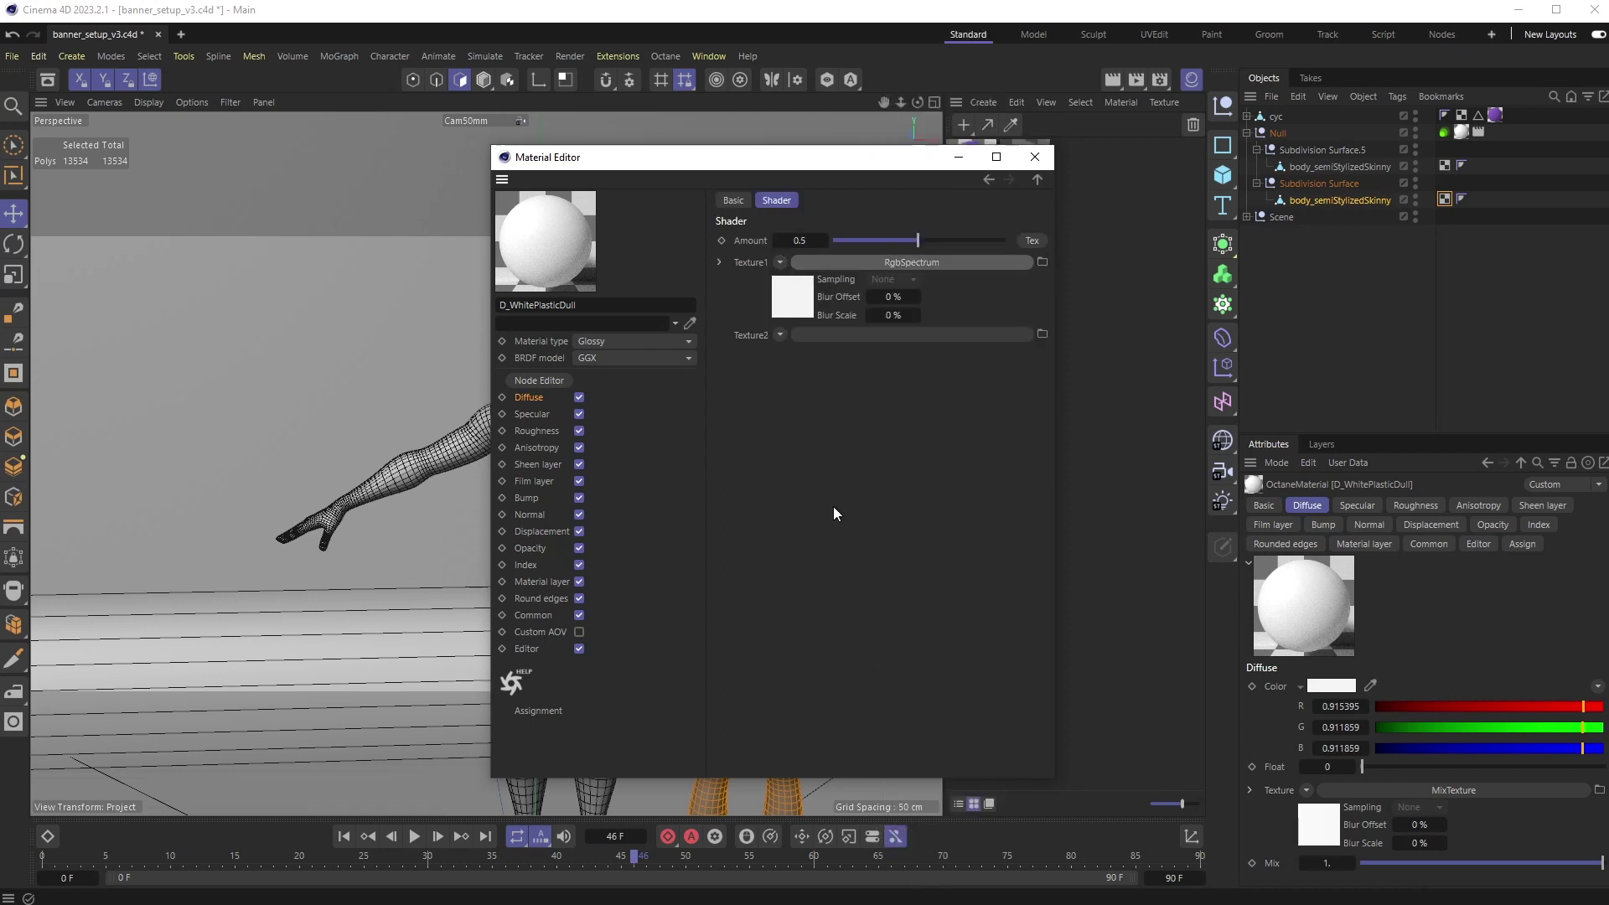
{"action": "left_click", "coordinate": [779, 334]}
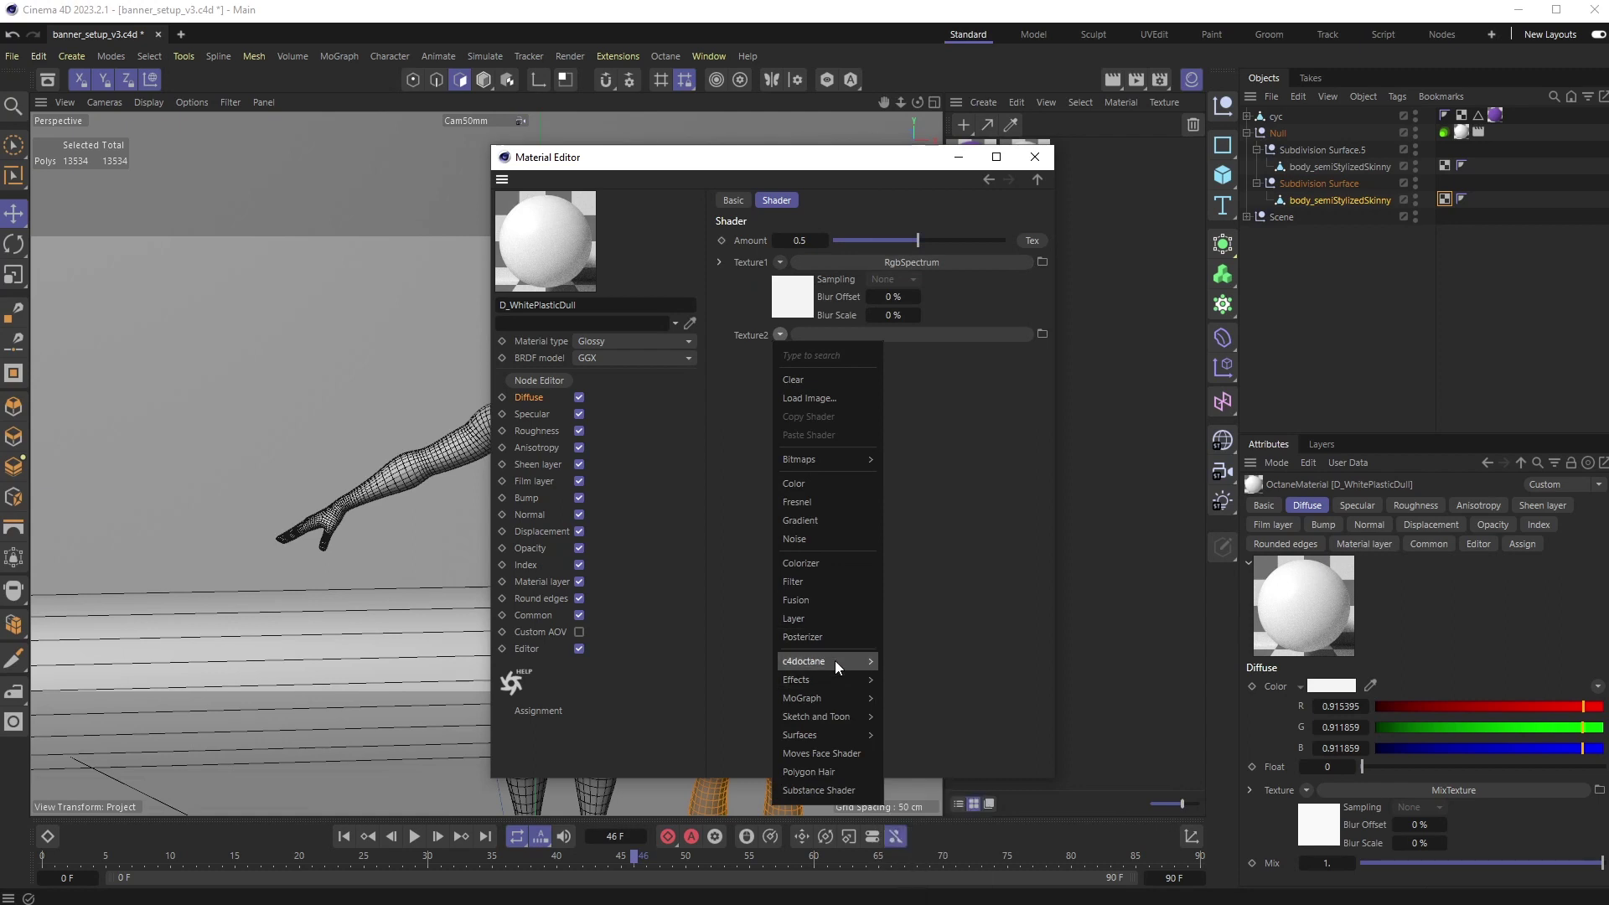
{"action": "mouse_move", "coordinate": [835, 660]}
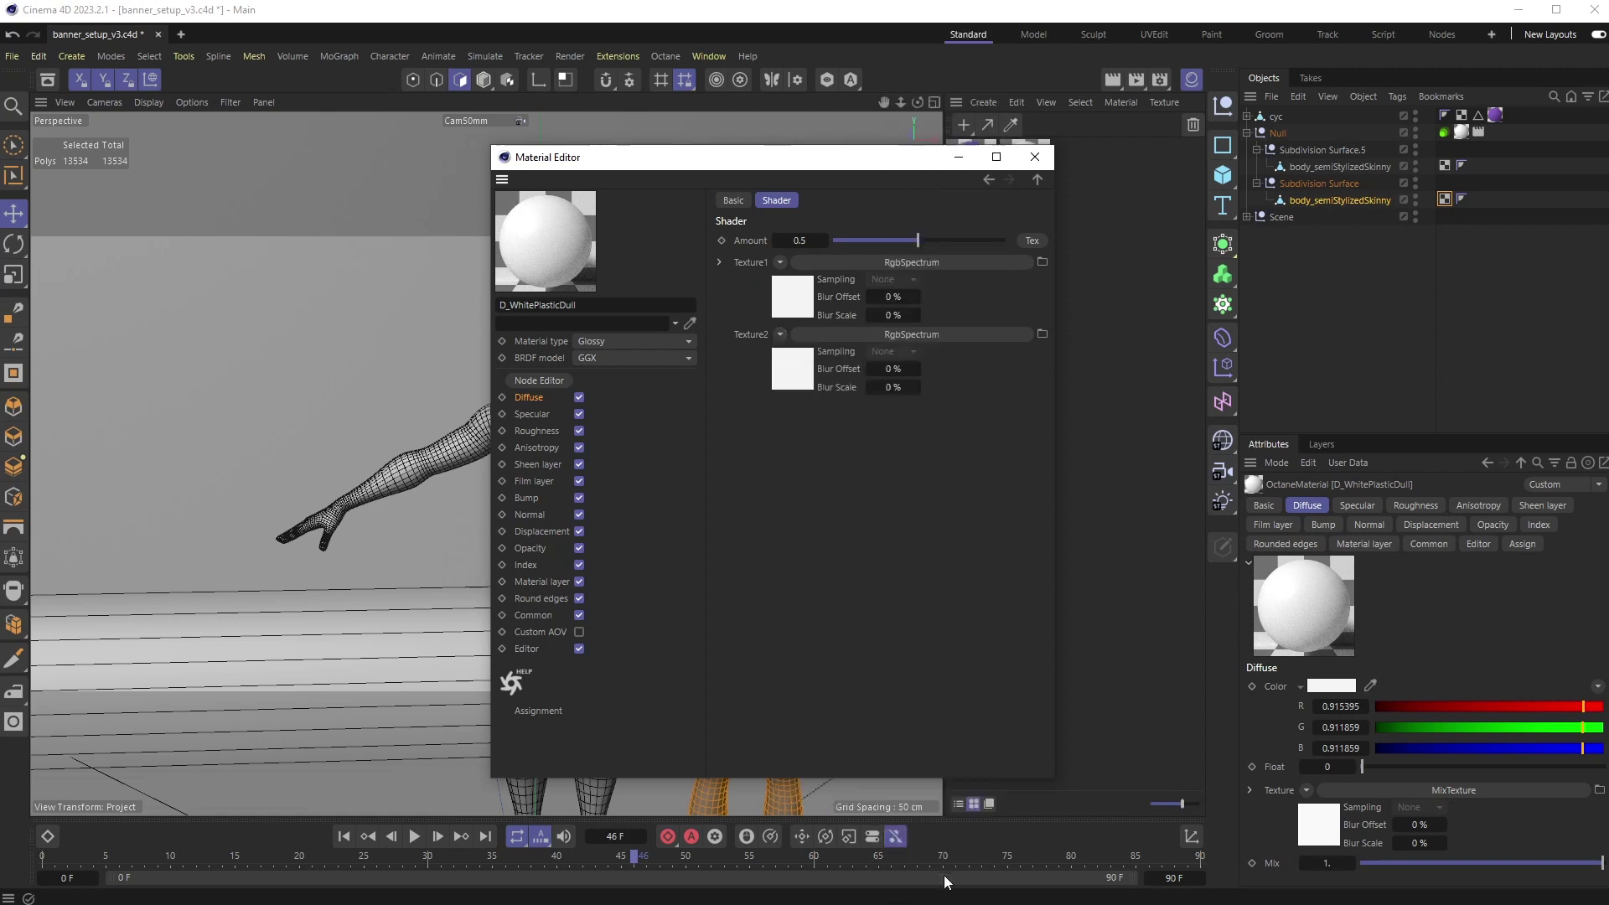
{"action": "left_click", "coordinate": [786, 372]}
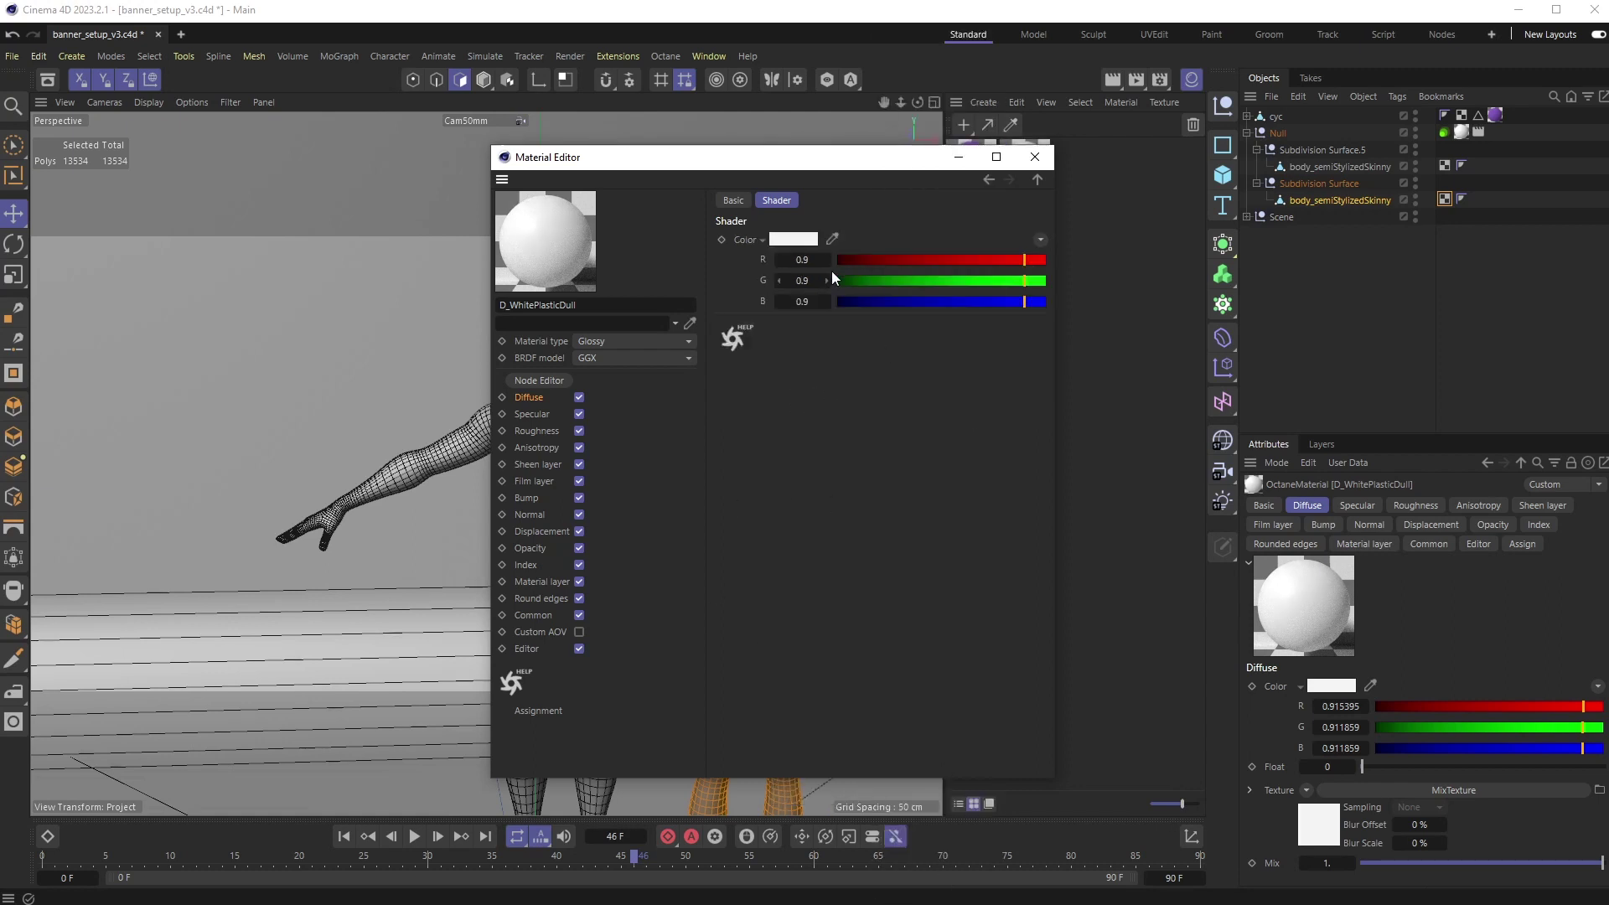
{"action": "left_click", "coordinate": [793, 239]}
{"action": "left_click", "coordinate": [629, 441]}
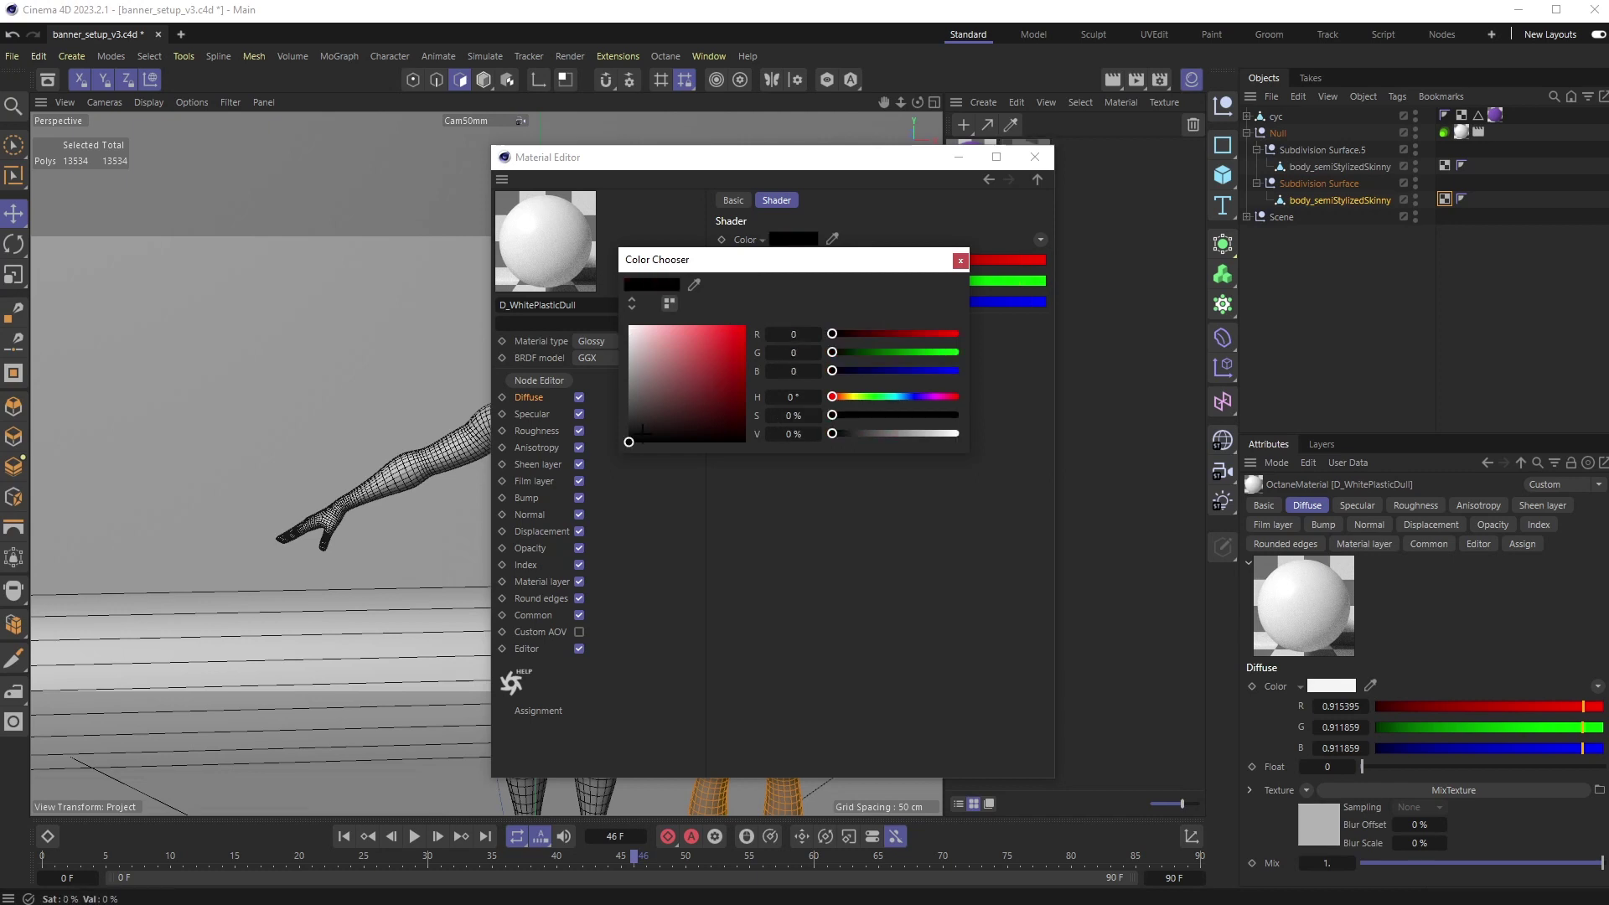
{"action": "left_click", "coordinate": [960, 261]}
{"action": "left_click", "coordinate": [1037, 180]}
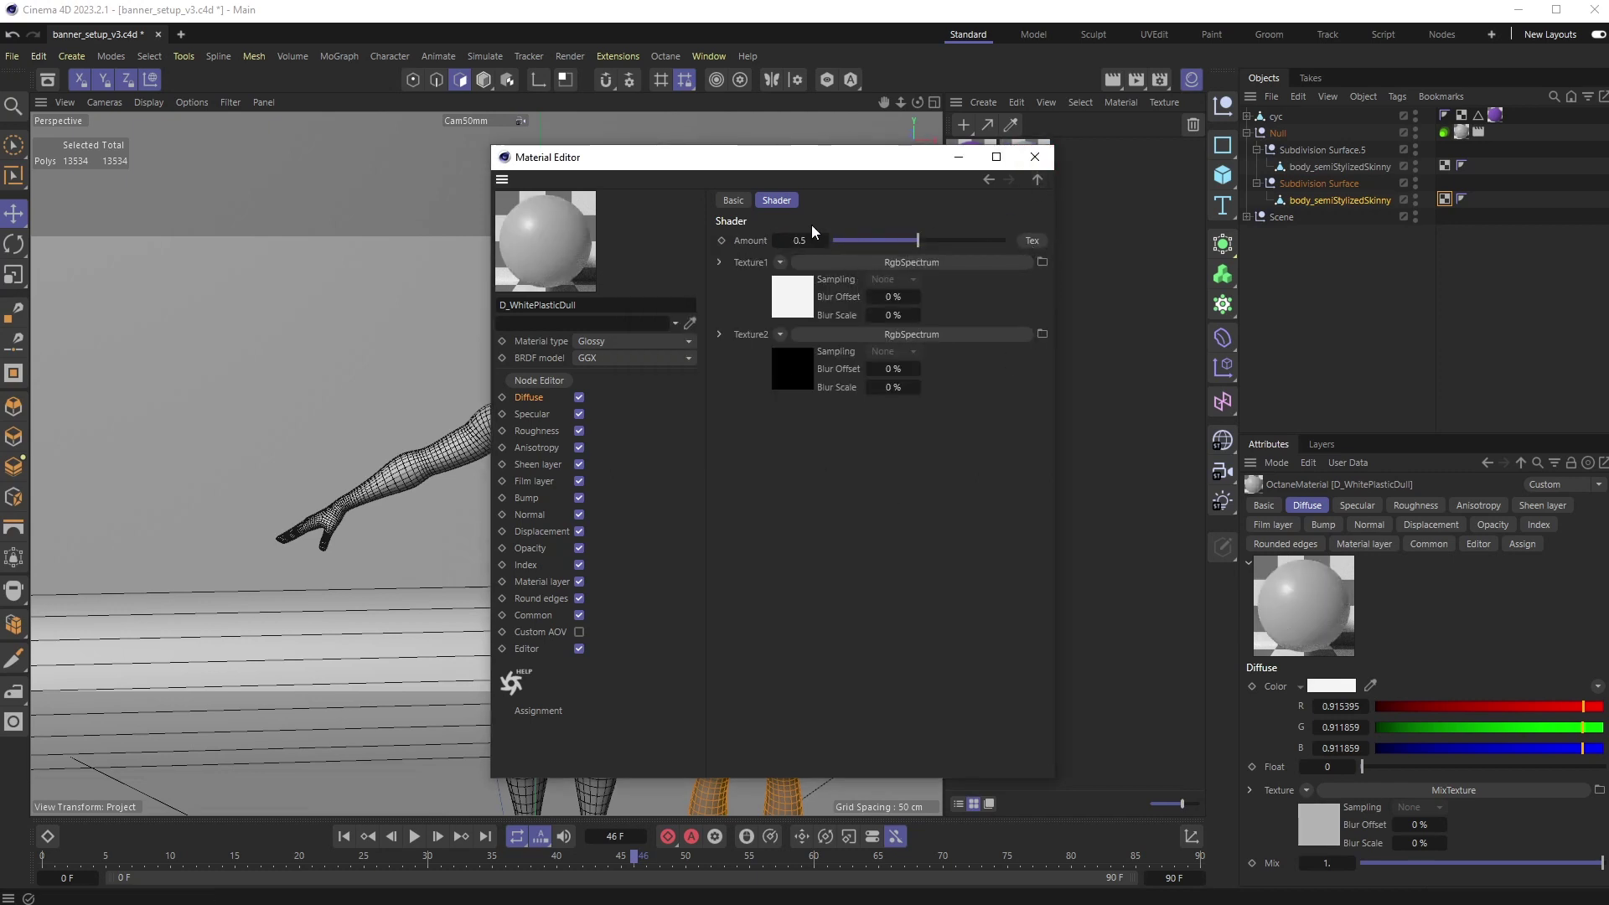
- Drive the Mix Amount with a Gradient shader
{"action": "left_click", "coordinate": [1036, 240]}
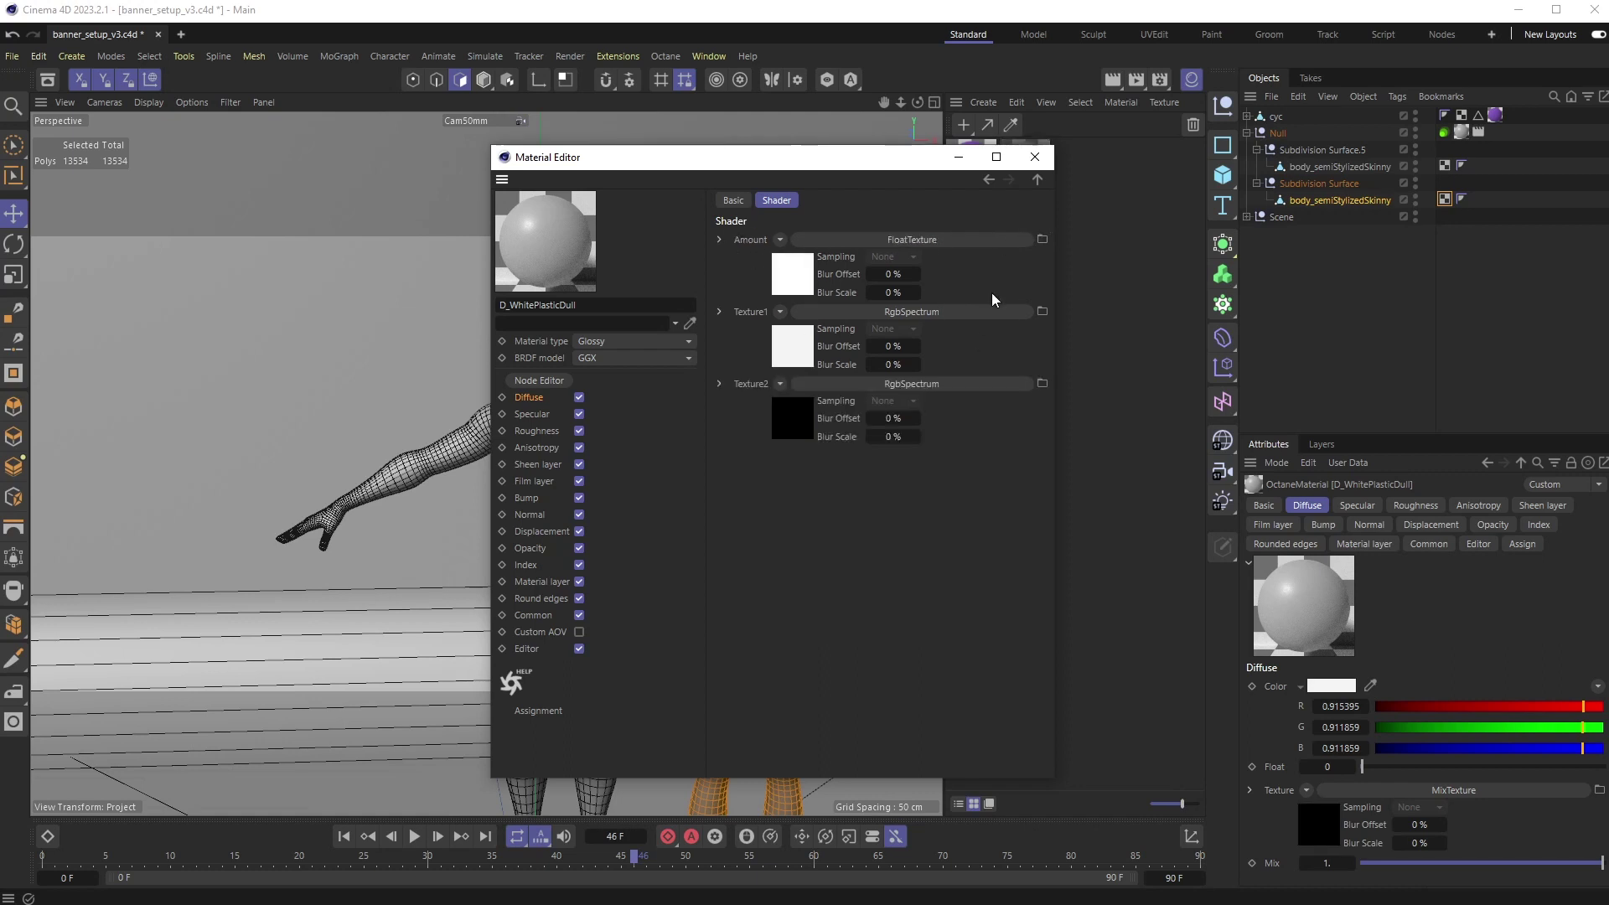
{"action": "left_click", "coordinate": [779, 240]}
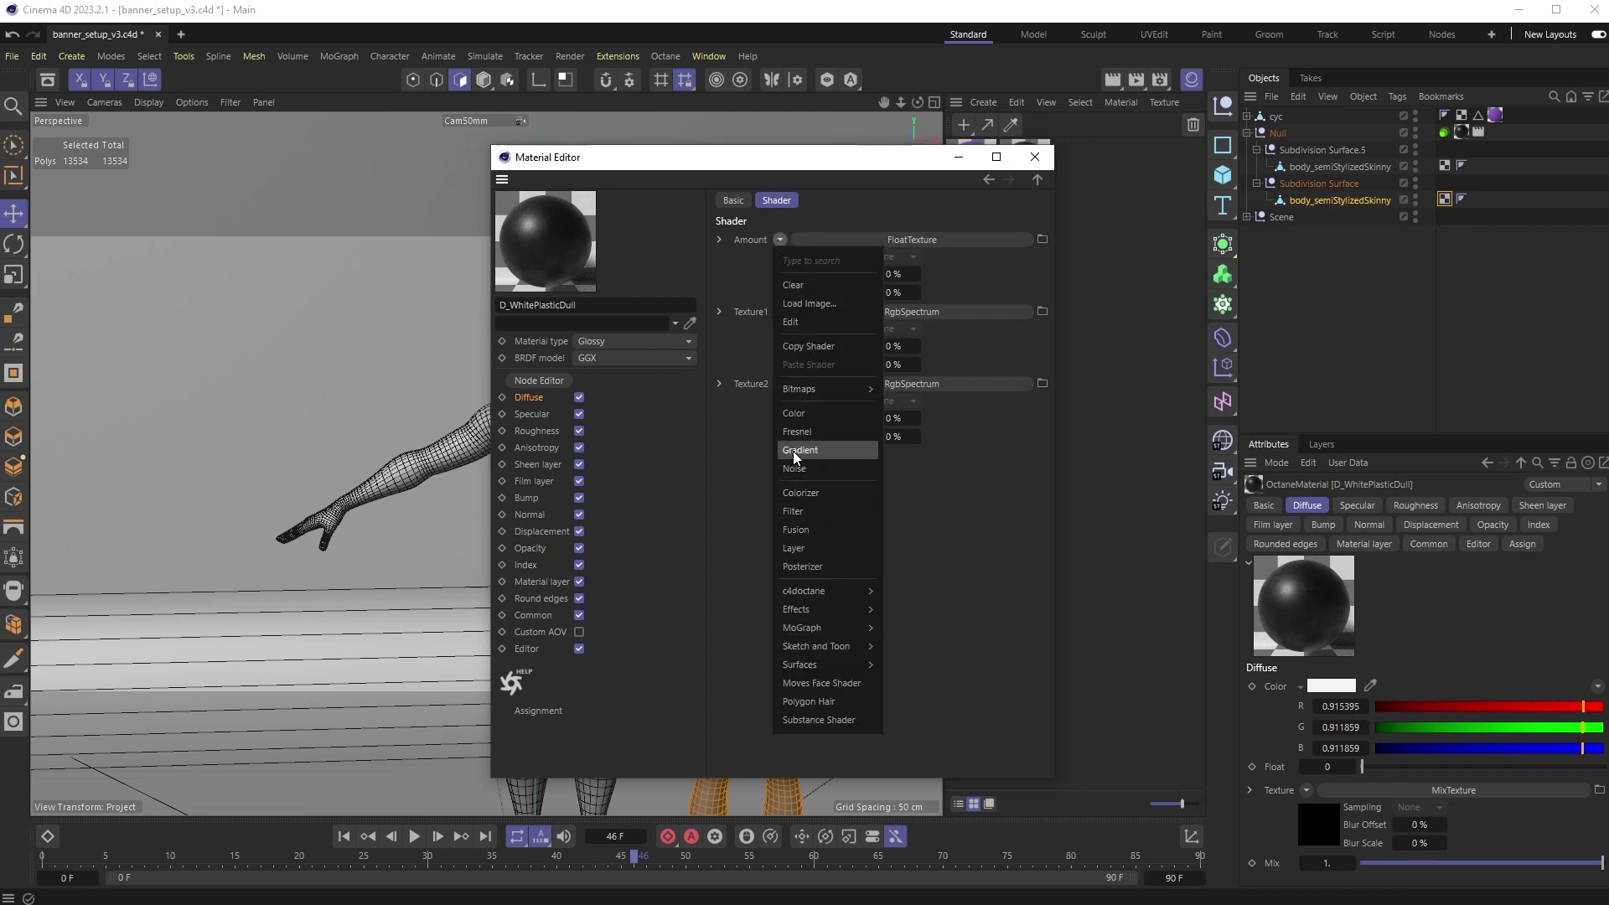
{"action": "left_click", "coordinate": [815, 454]}
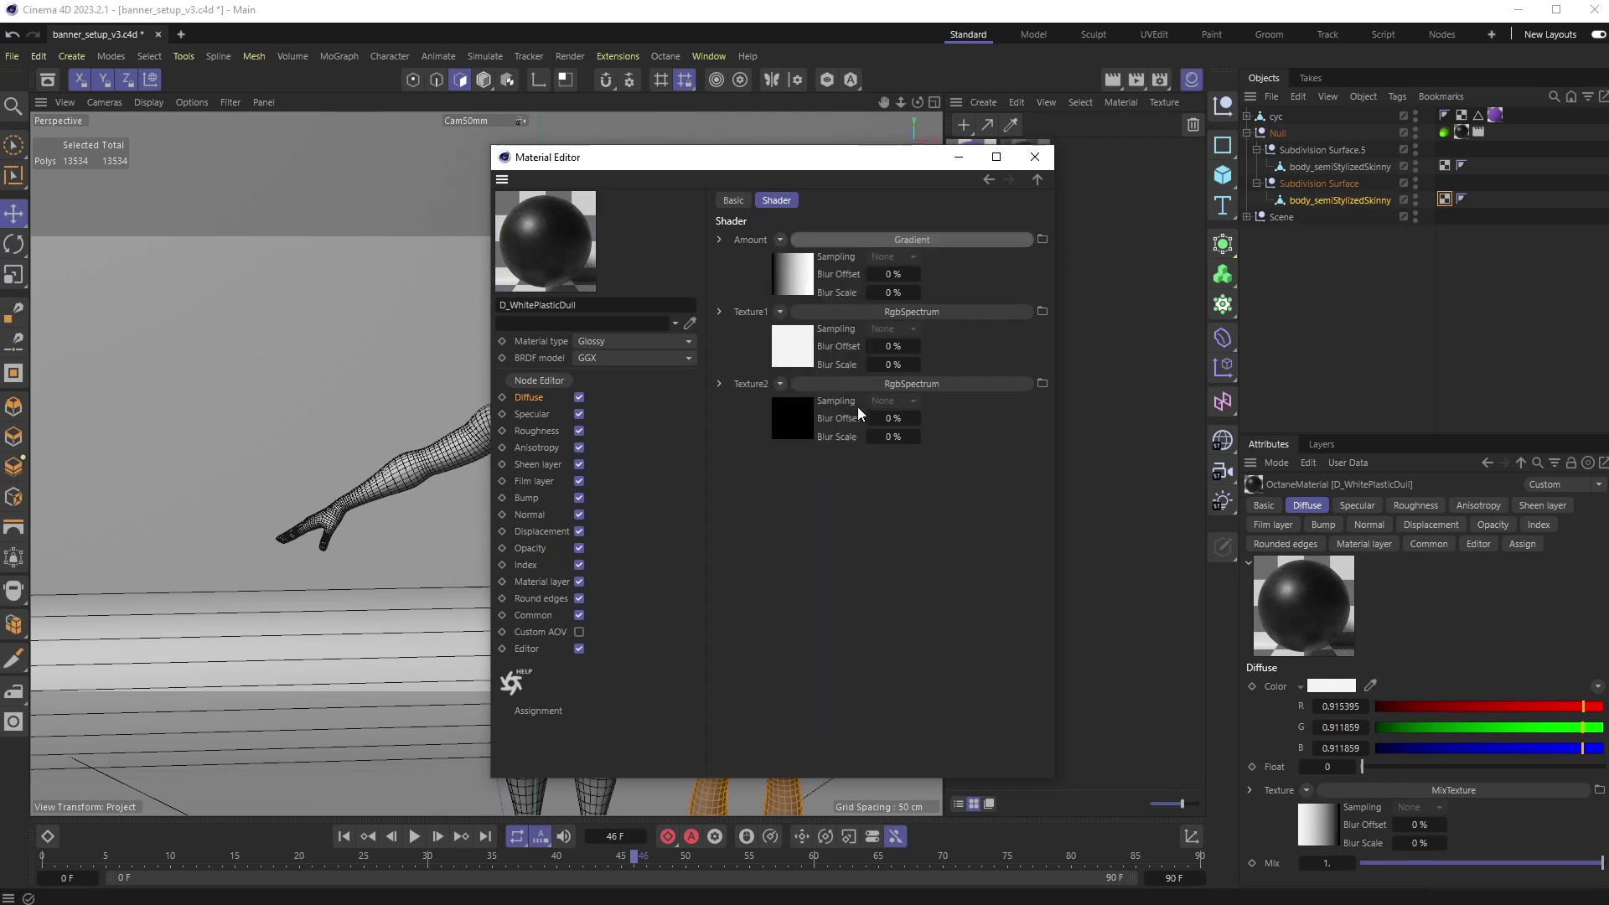
{"action": "left_click", "coordinate": [542, 615]}
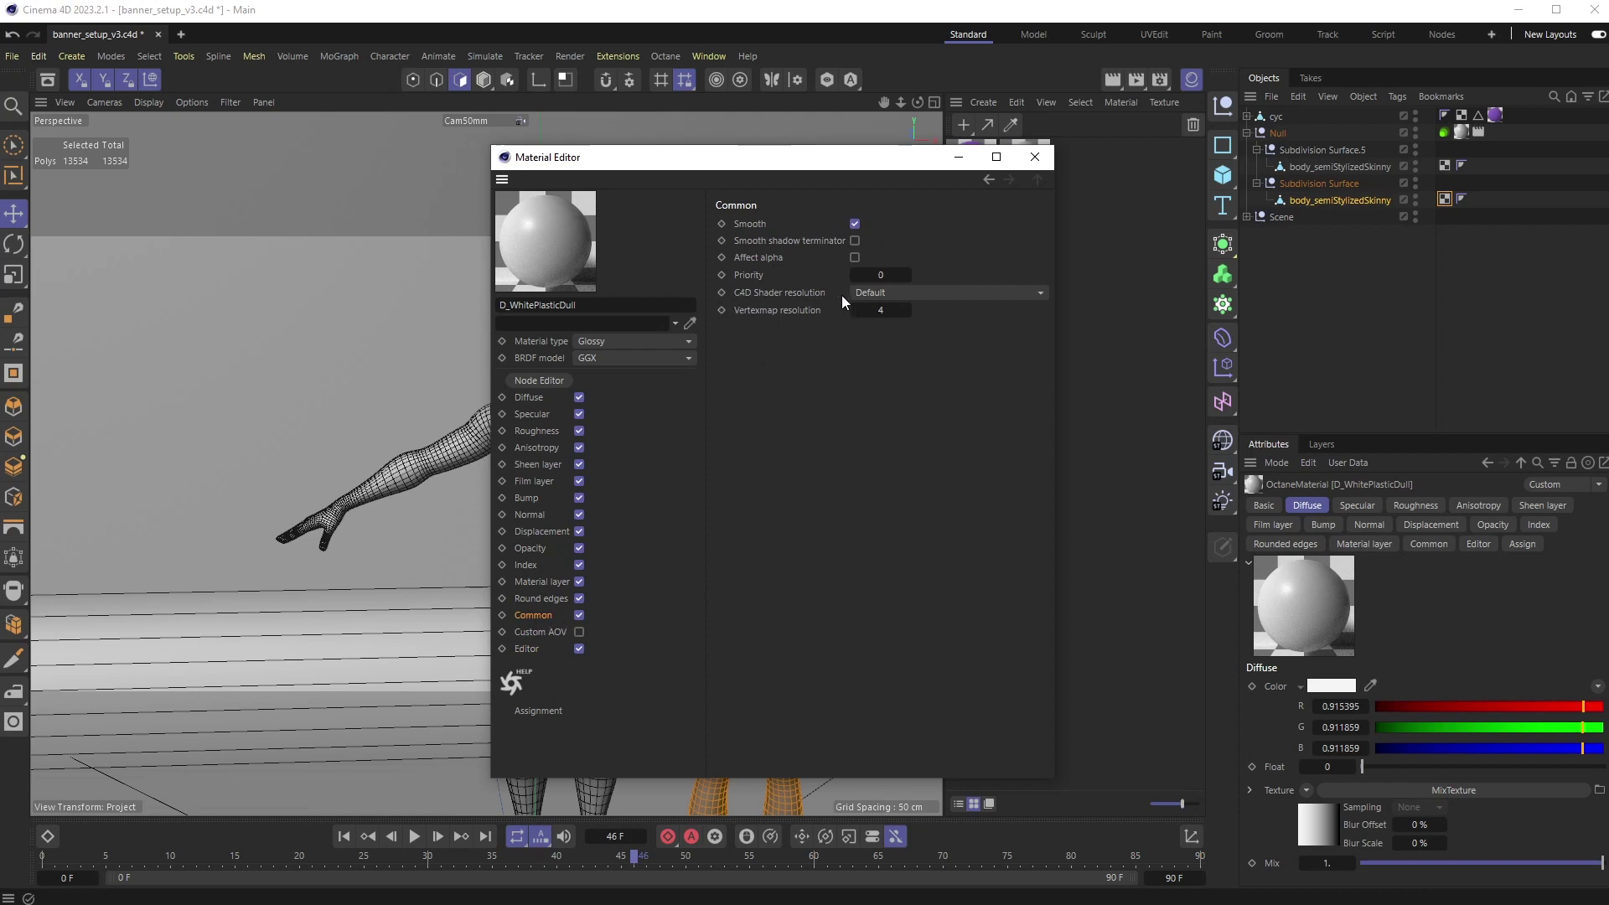
- Set the material's C4D Shader resolution to 2048x2048 (16 MB), then return to Diffuse
{"action": "left_click", "coordinate": [898, 293]}
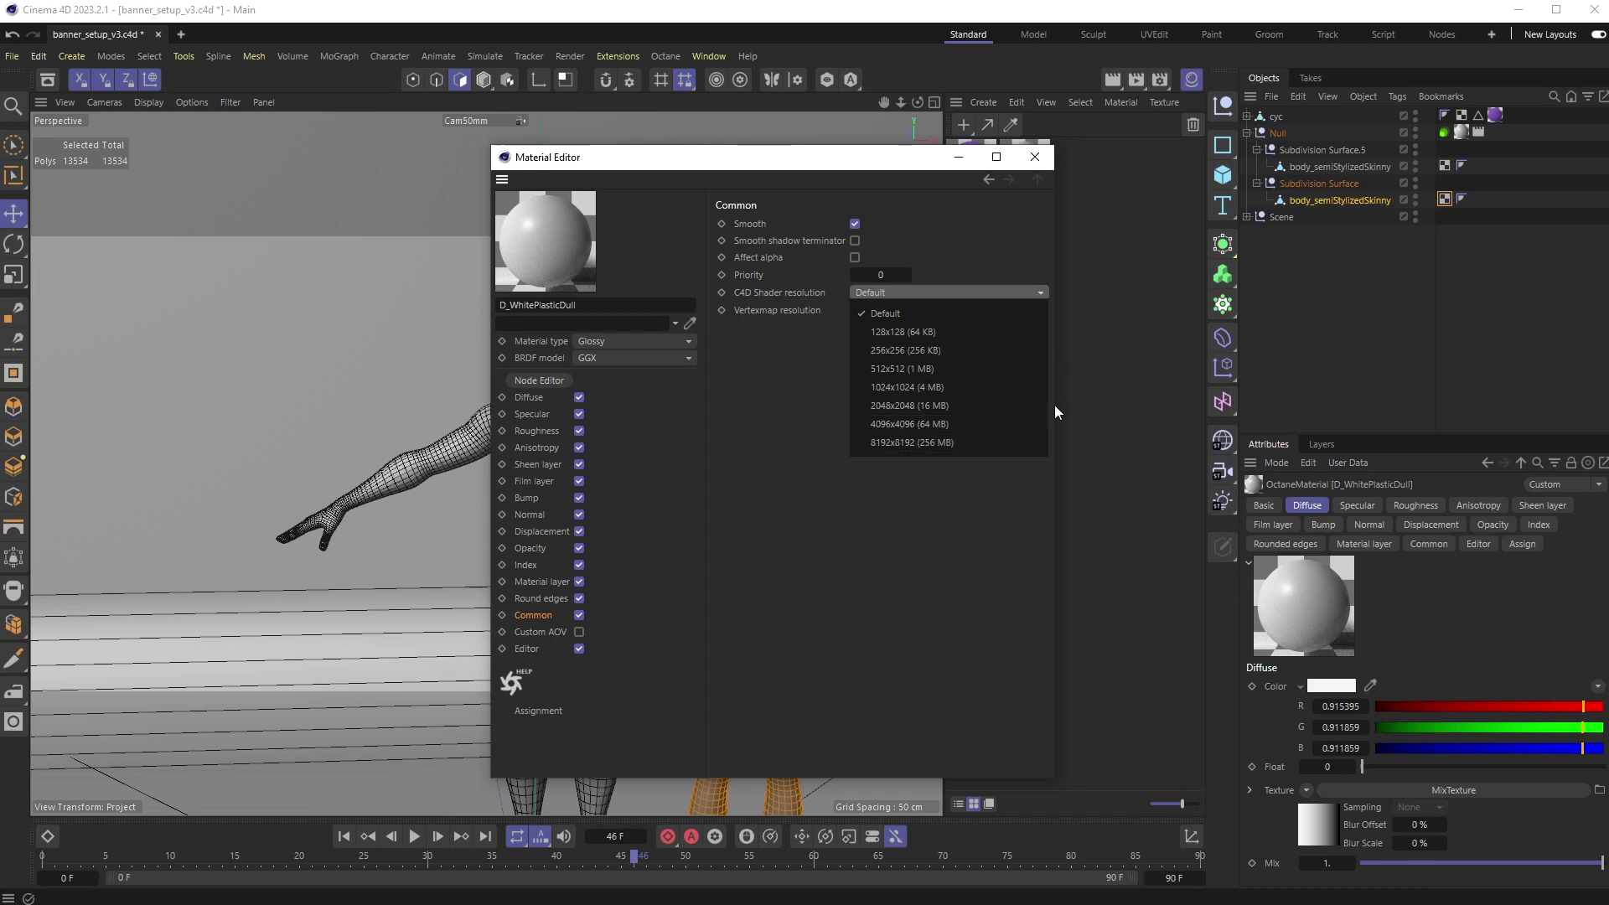
{"action": "left_click", "coordinate": [933, 406]}
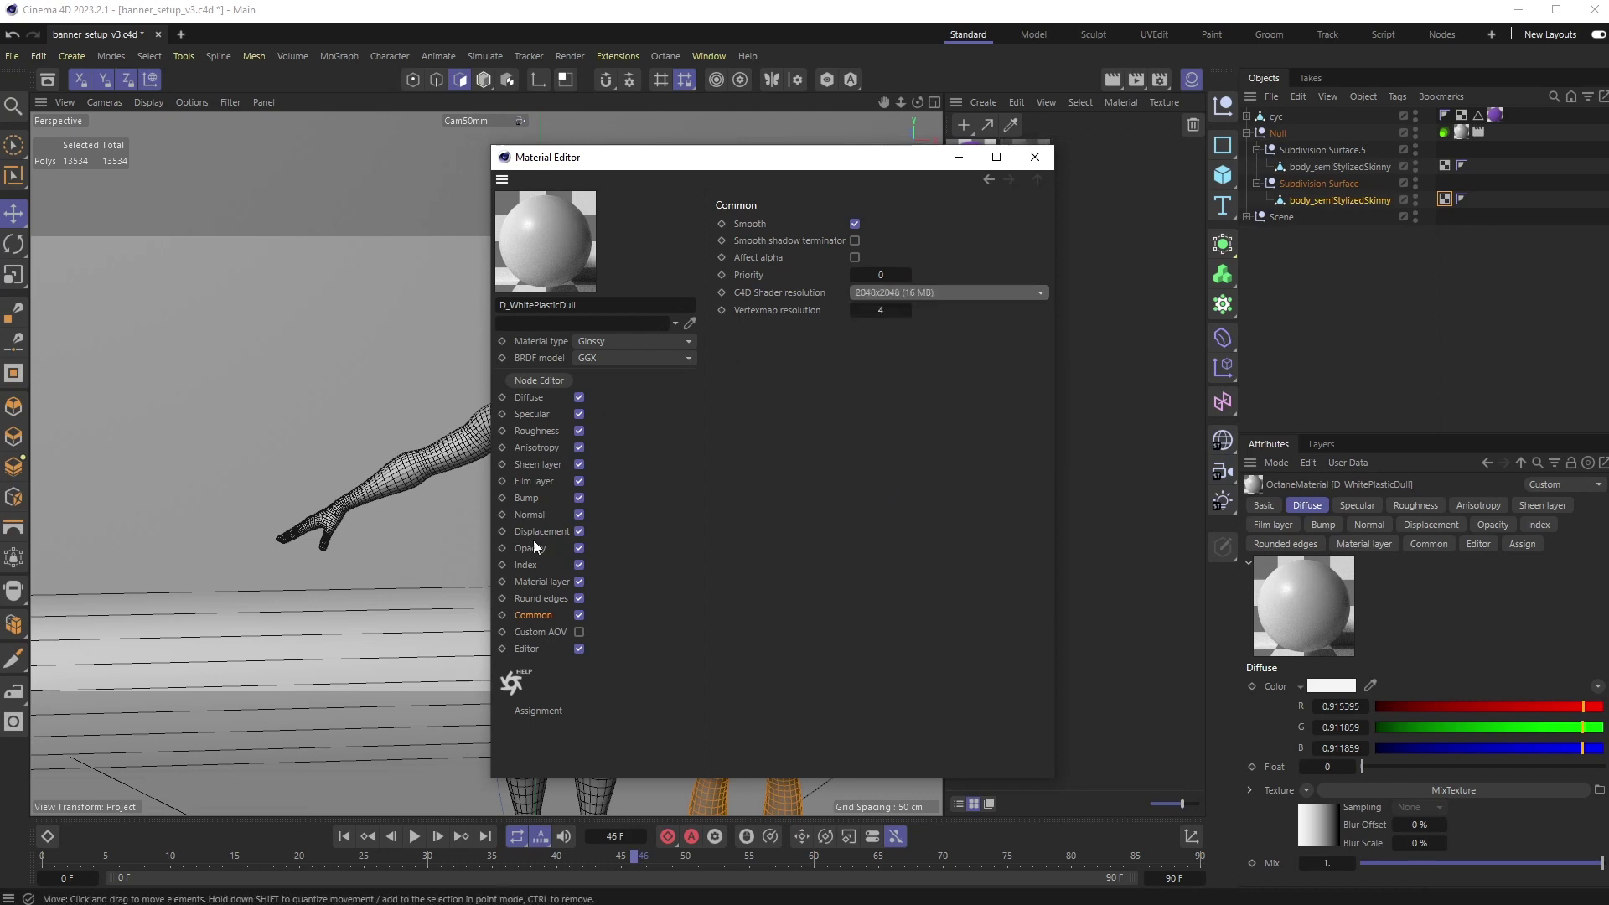
{"action": "left_click", "coordinate": [528, 396]}
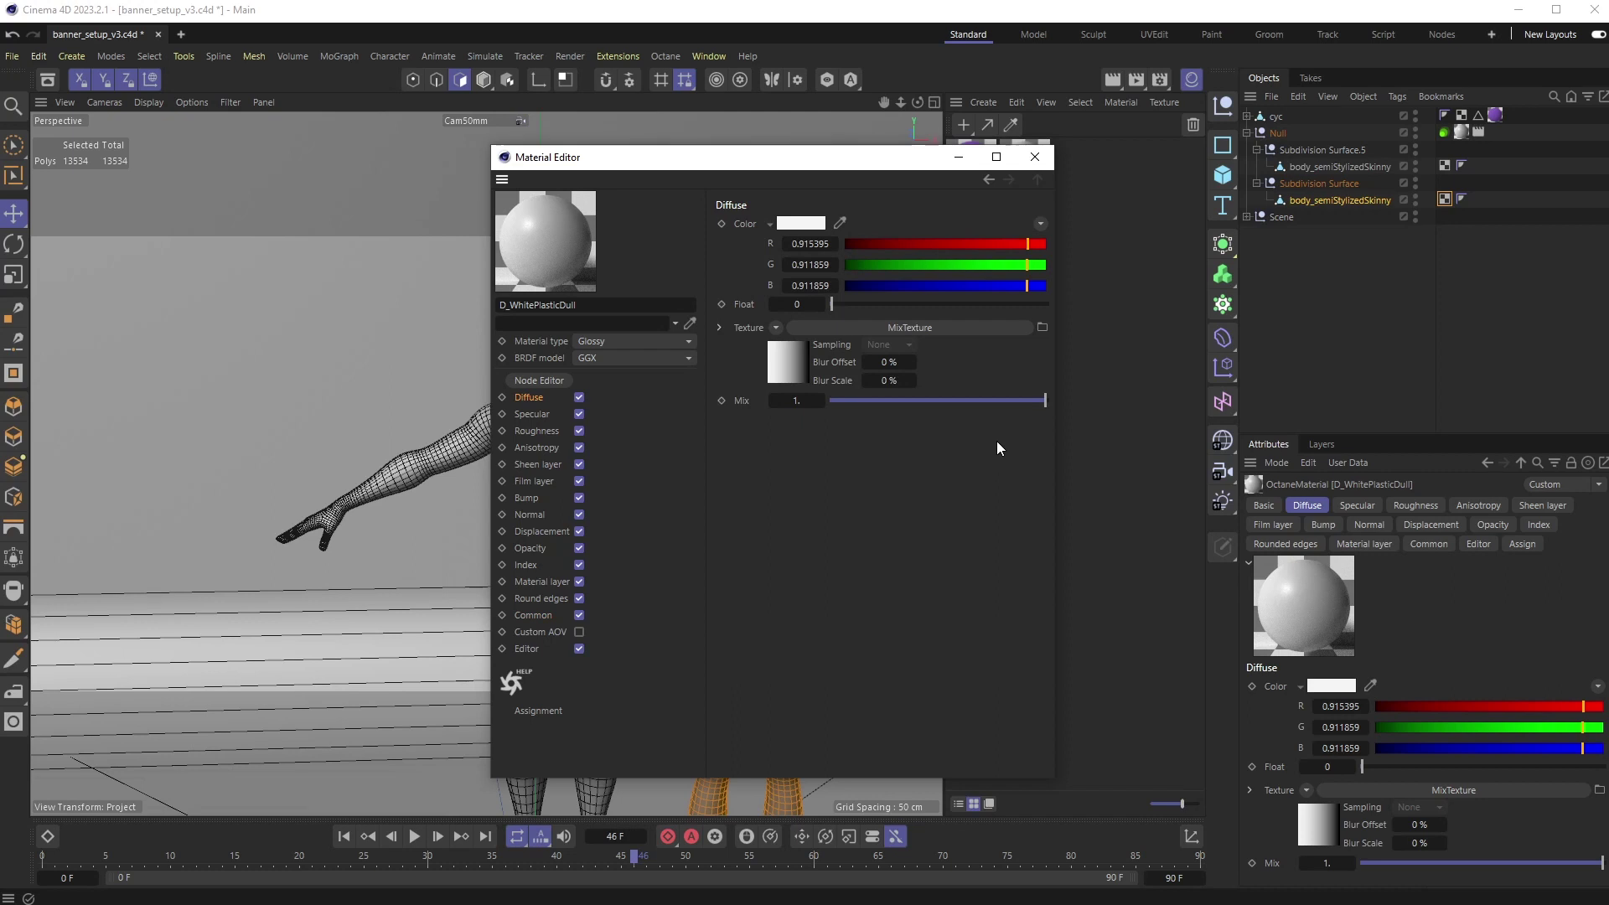
- Make the Amount gradient 2D - Box with the black knot pushed right beside the white knot
{"action": "left_click", "coordinate": [913, 327]}
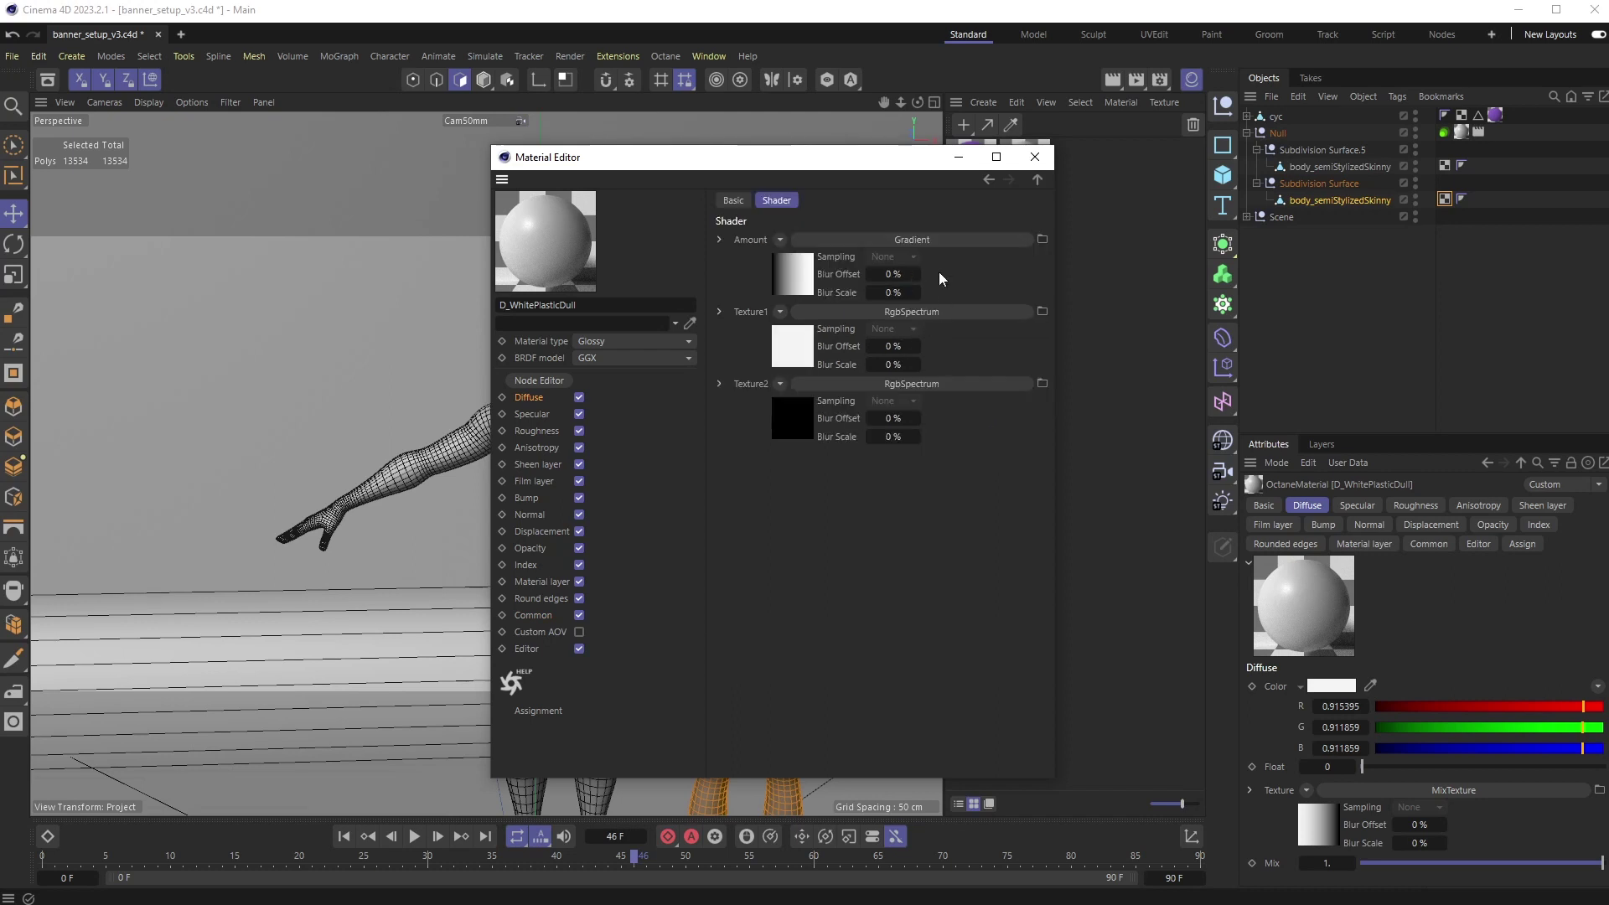
{"action": "left_click", "coordinate": [883, 237]}
{"action": "left_click_drag", "start_coordinate": [657, 159], "coordinate": [1144, 218]}
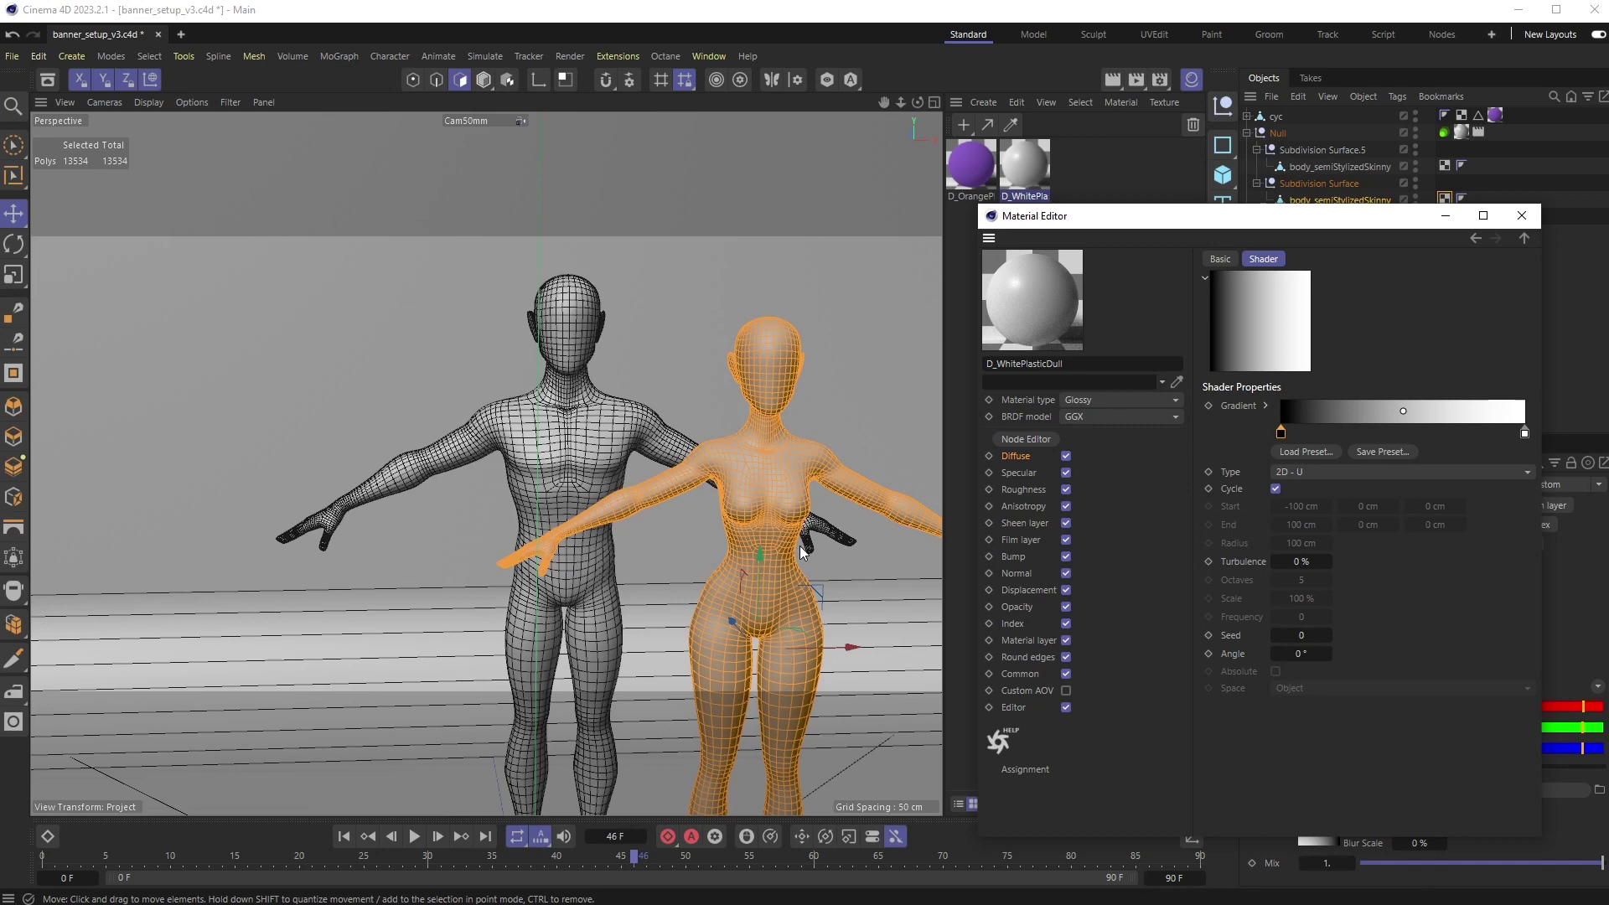
{"action": "left_click_drag", "start_coordinate": [1219, 216], "coordinate": [1164, 211]}
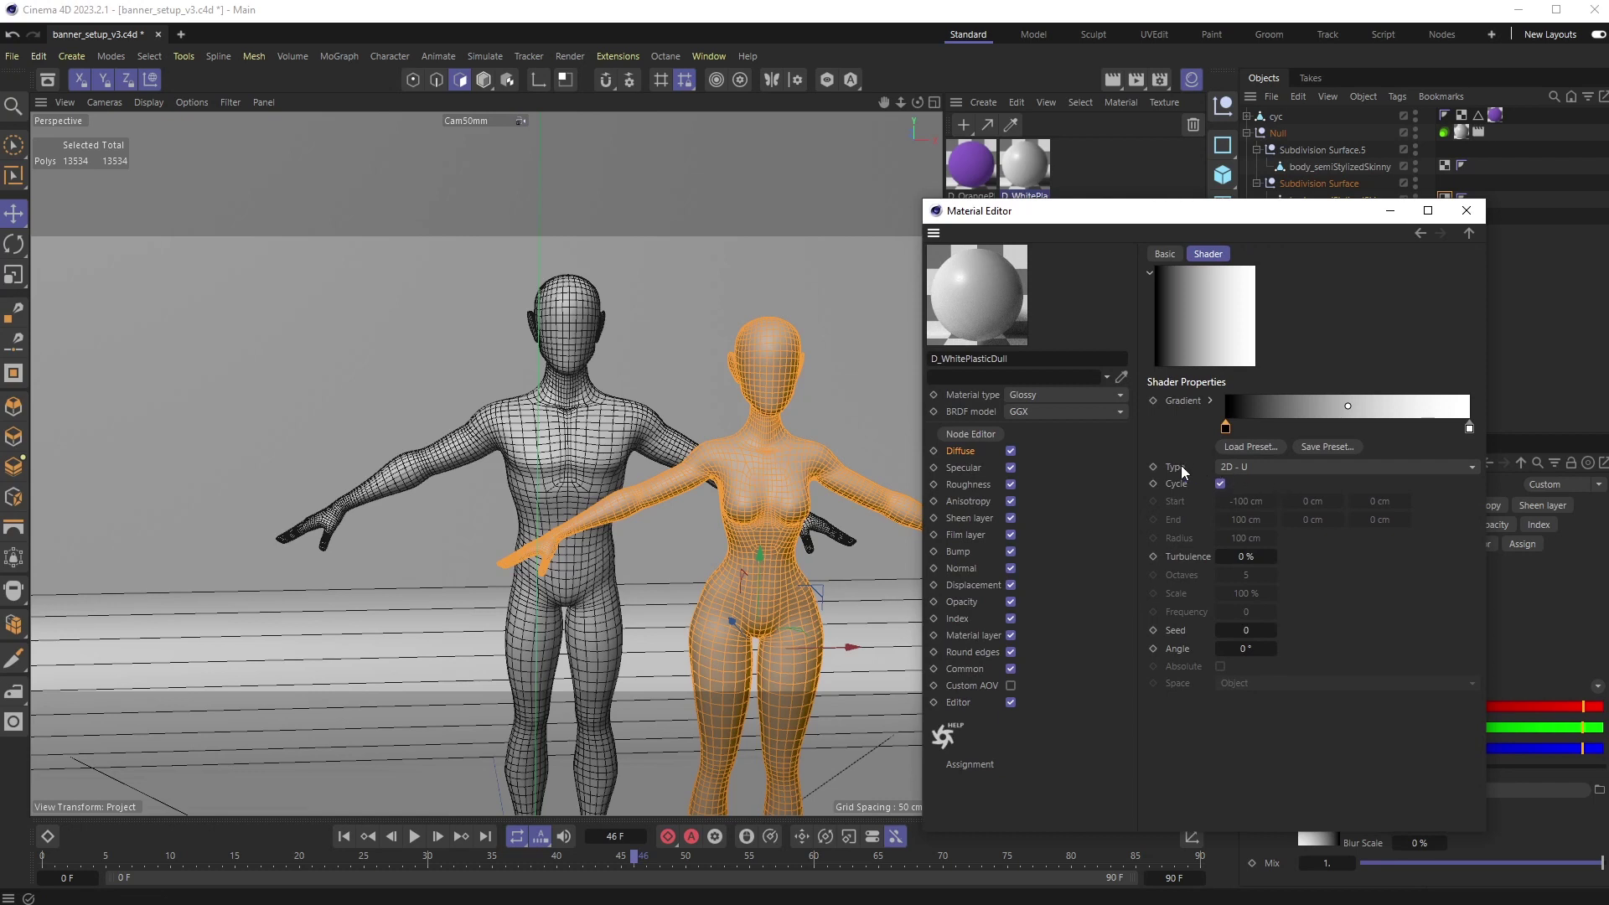
{"action": "left_click", "coordinate": [1251, 466]}
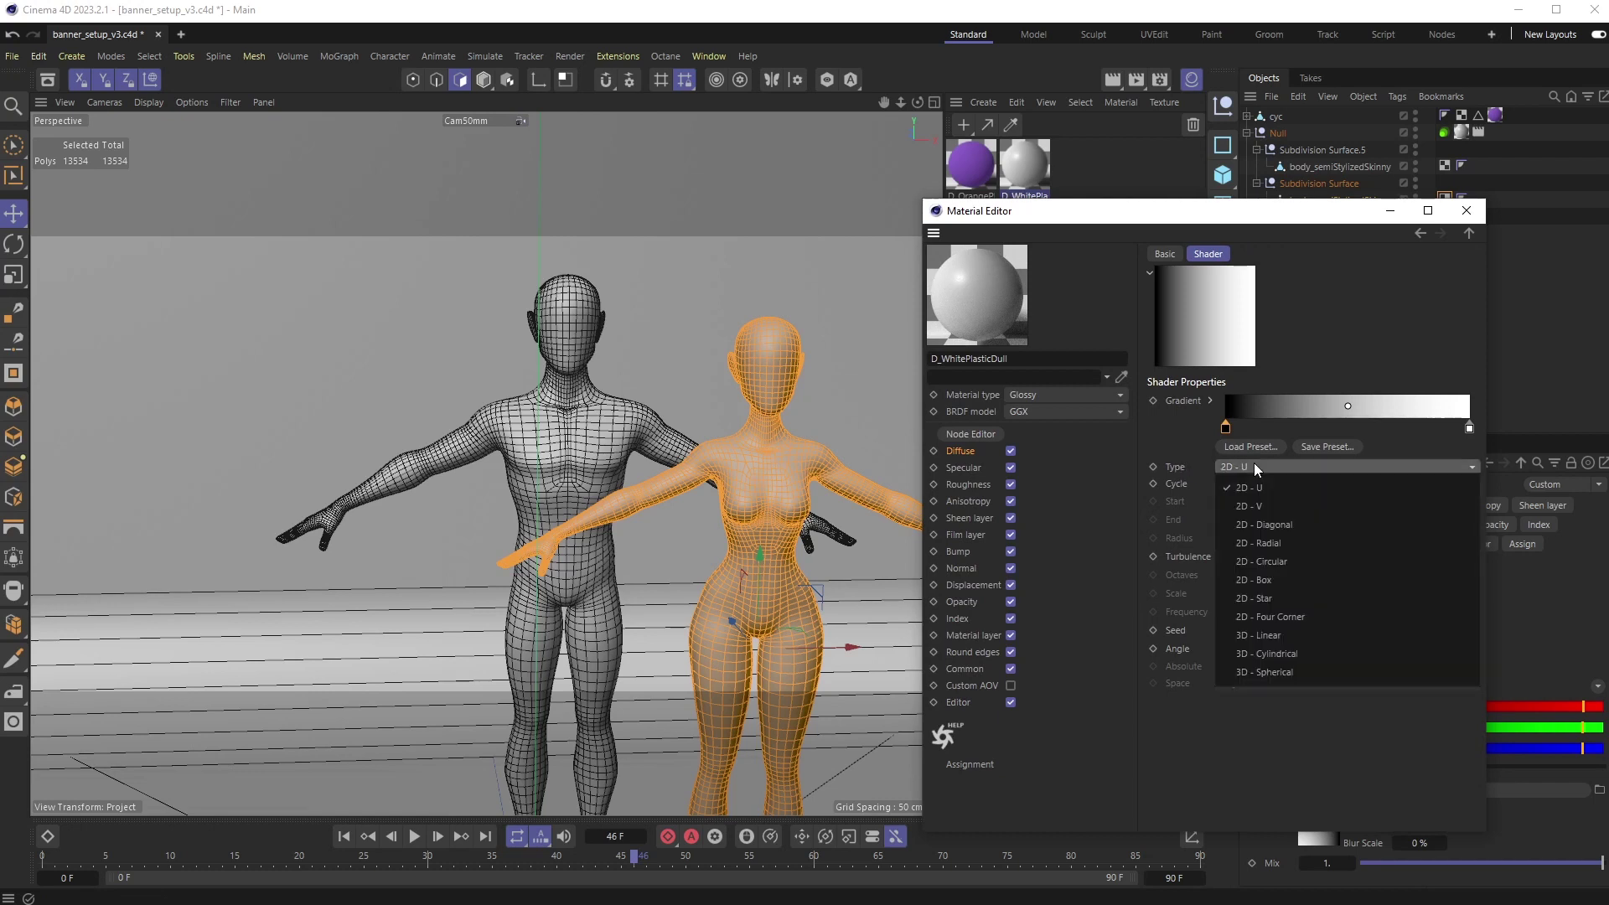
{"action": "left_click", "coordinate": [1268, 580]}
{"action": "left_click_drag", "start_coordinate": [1225, 437], "coordinate": [1456, 434]}
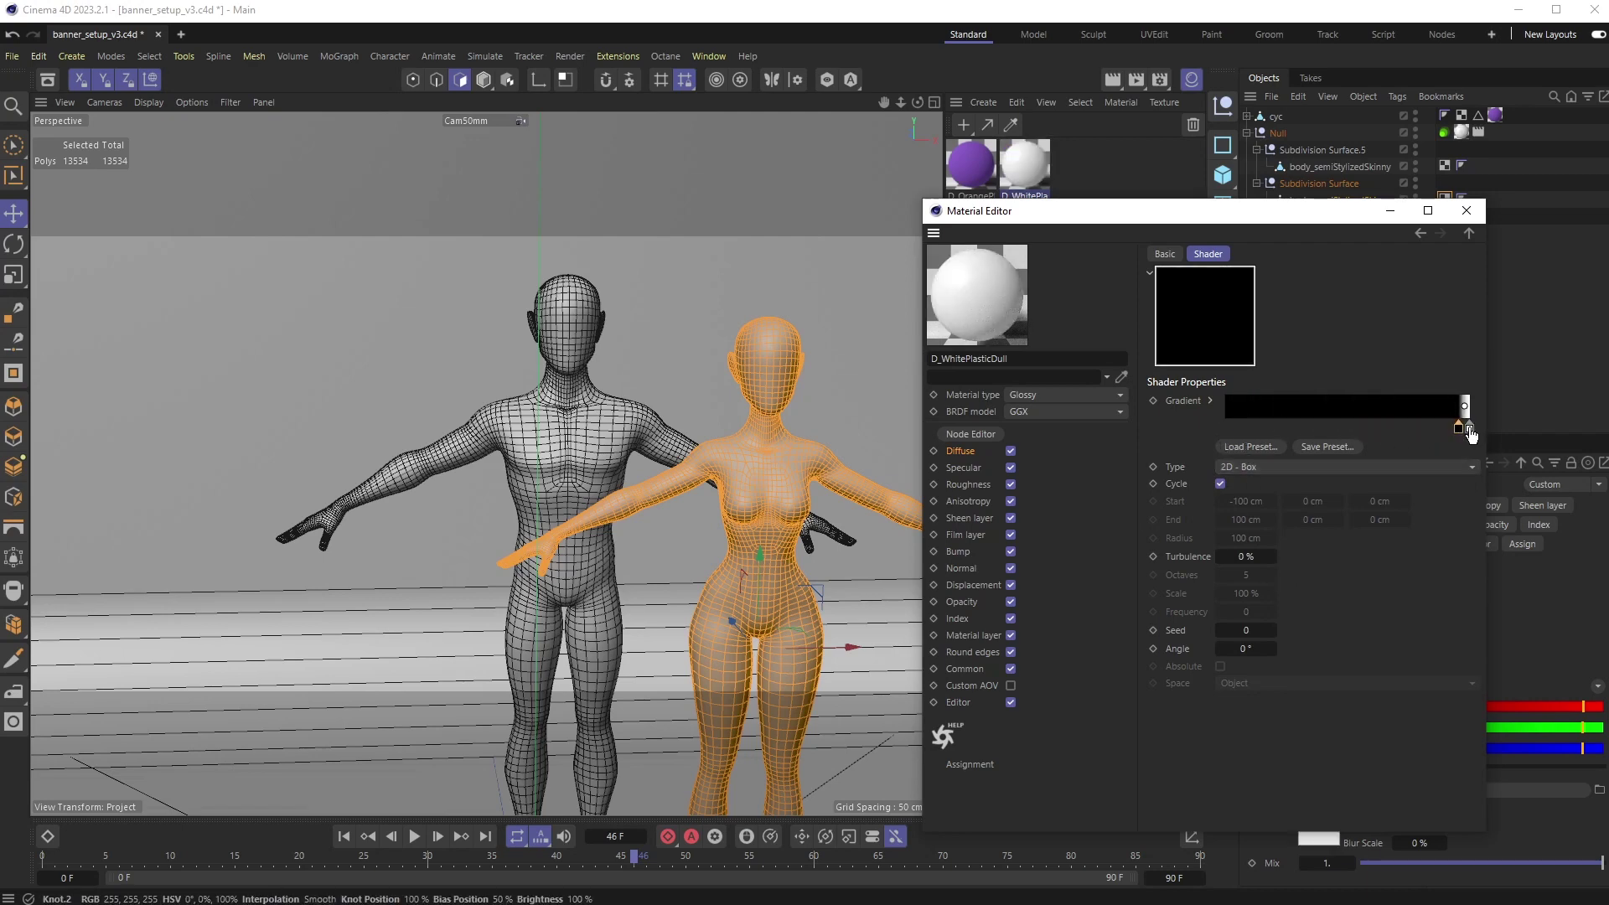
{"action": "left_click", "coordinate": [1461, 430]}
{"action": "left_click_drag", "start_coordinate": [1461, 431], "coordinate": [1465, 430]}
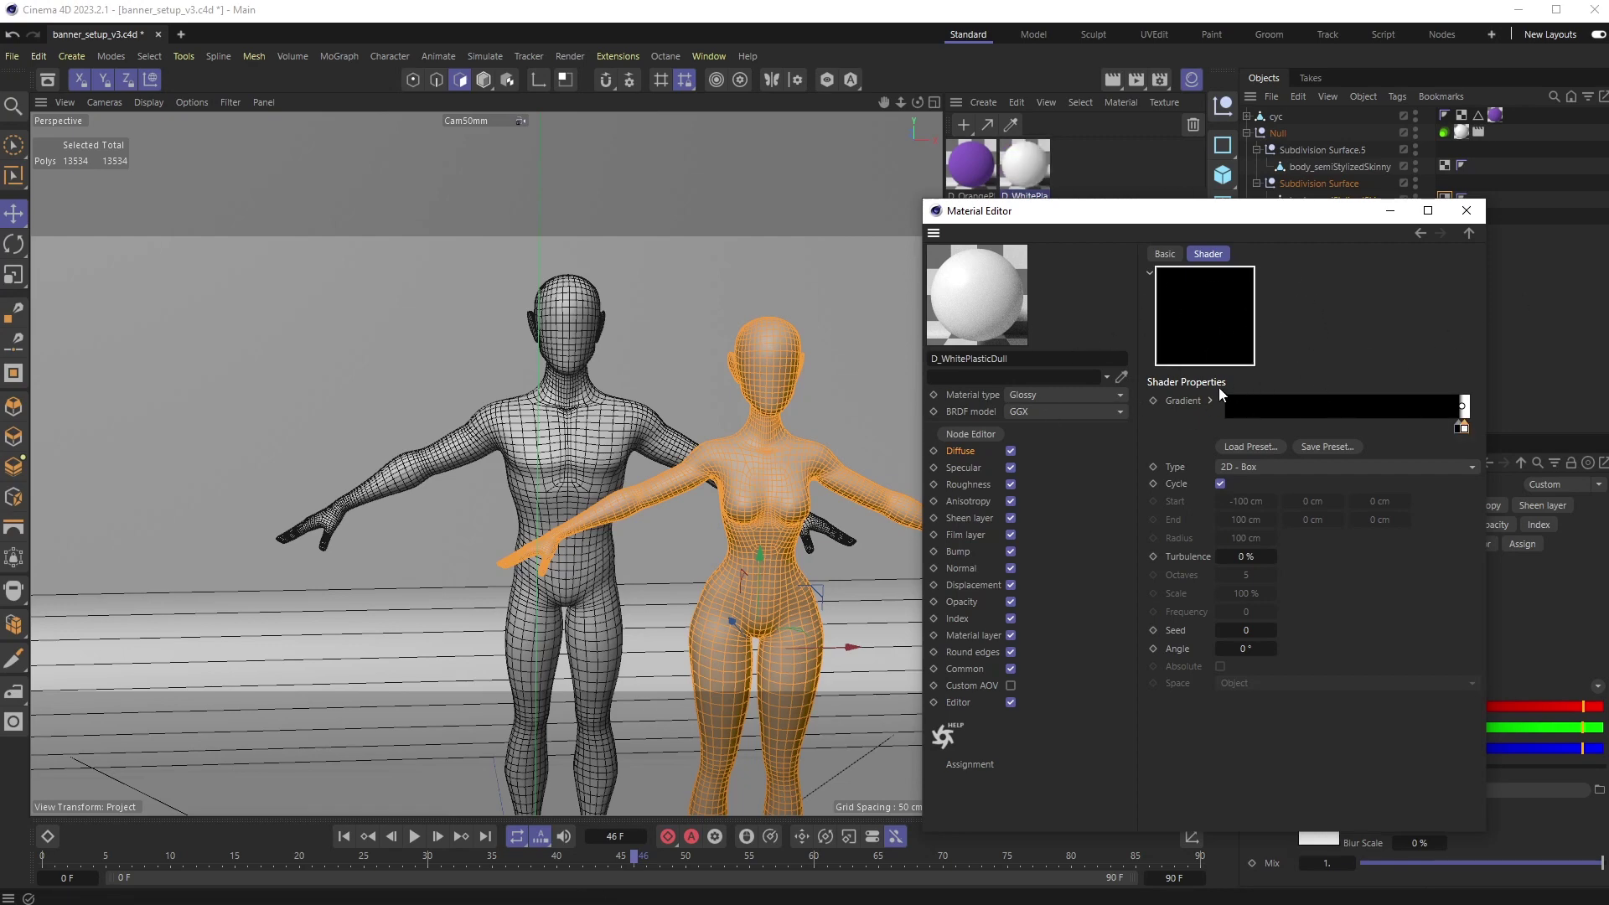
{"action": "left_click", "coordinate": [1467, 231]}
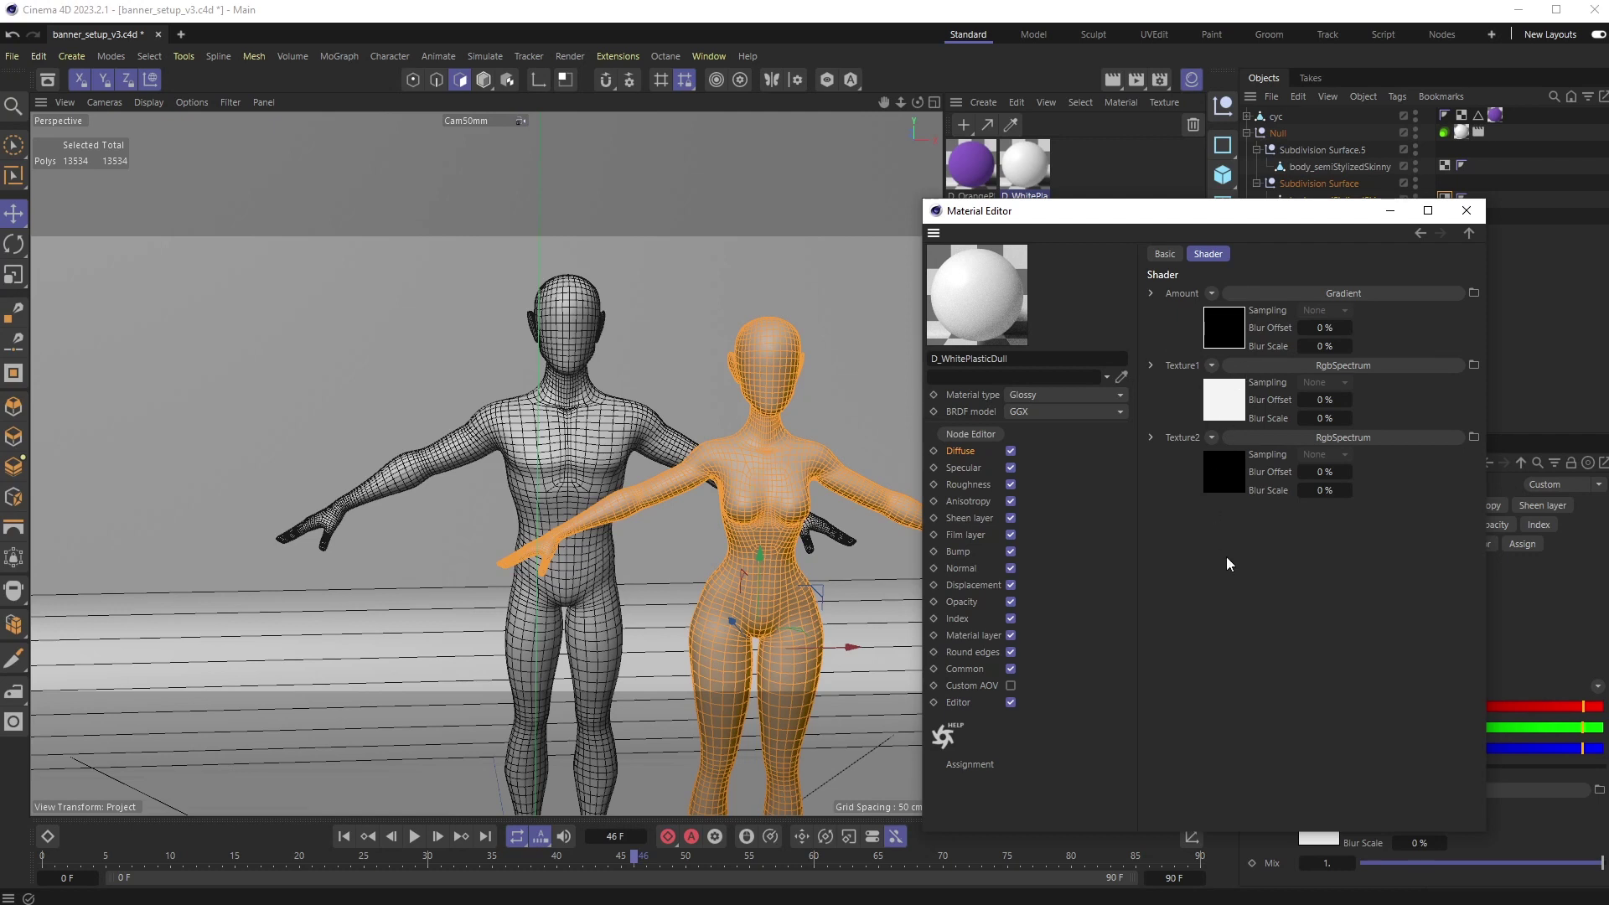
- Close the Material Editor and render the bodies in a maximized Octane Live Viewer
{"action": "left_click", "coordinate": [1467, 210]}
{"action": "left_click", "coordinate": [1444, 199]}
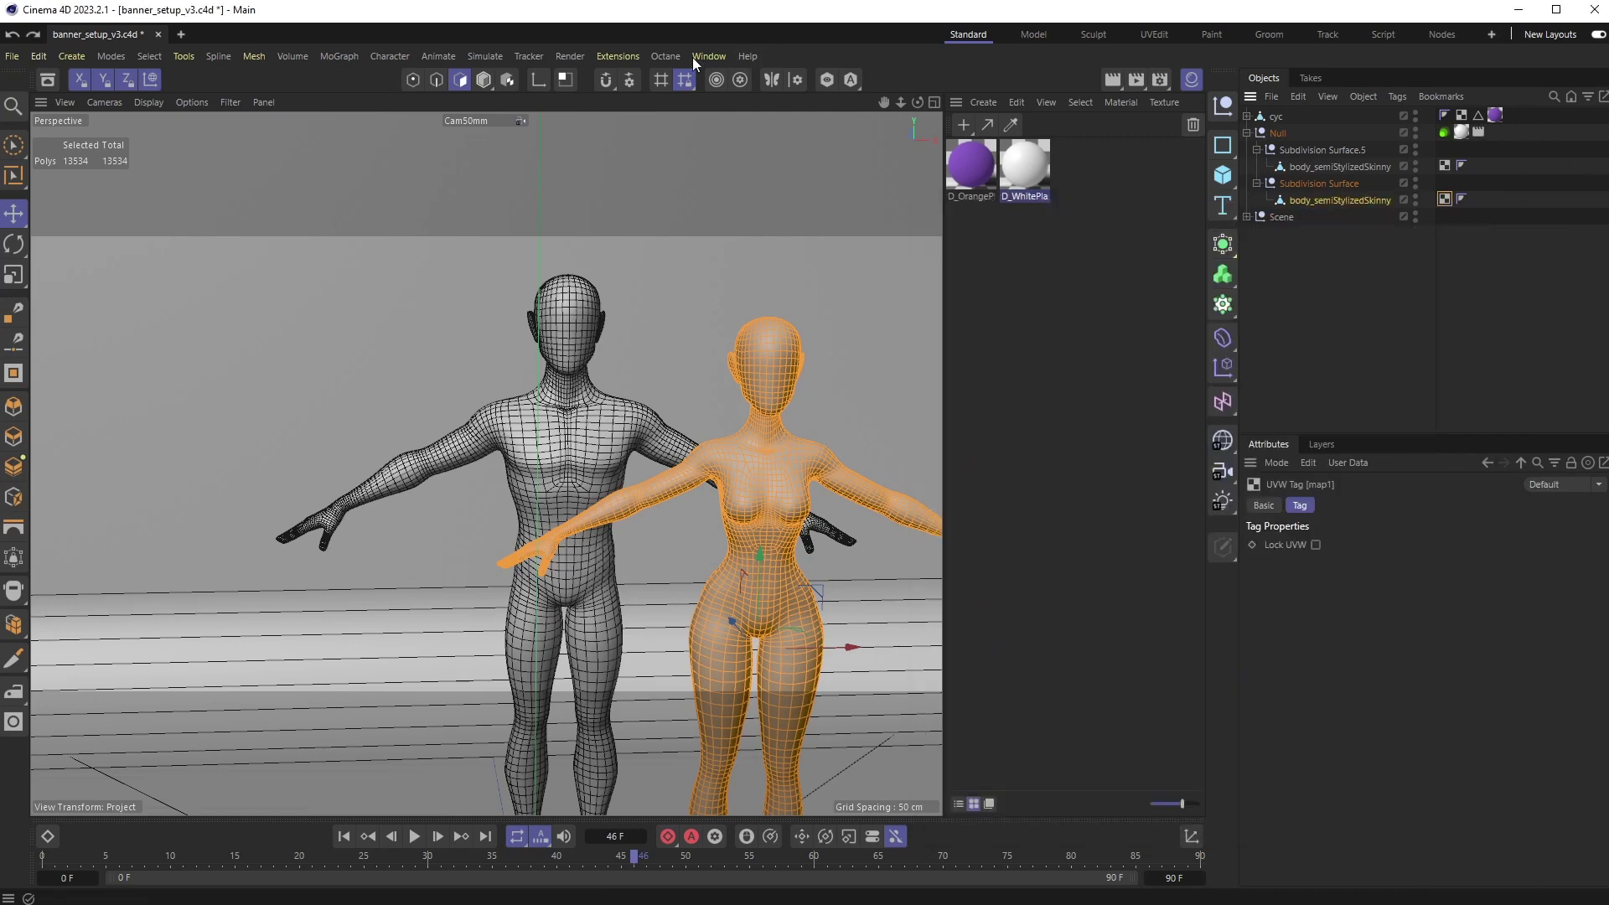
{"action": "left_click", "coordinate": [667, 57]}
{"action": "left_click", "coordinate": [707, 99]}
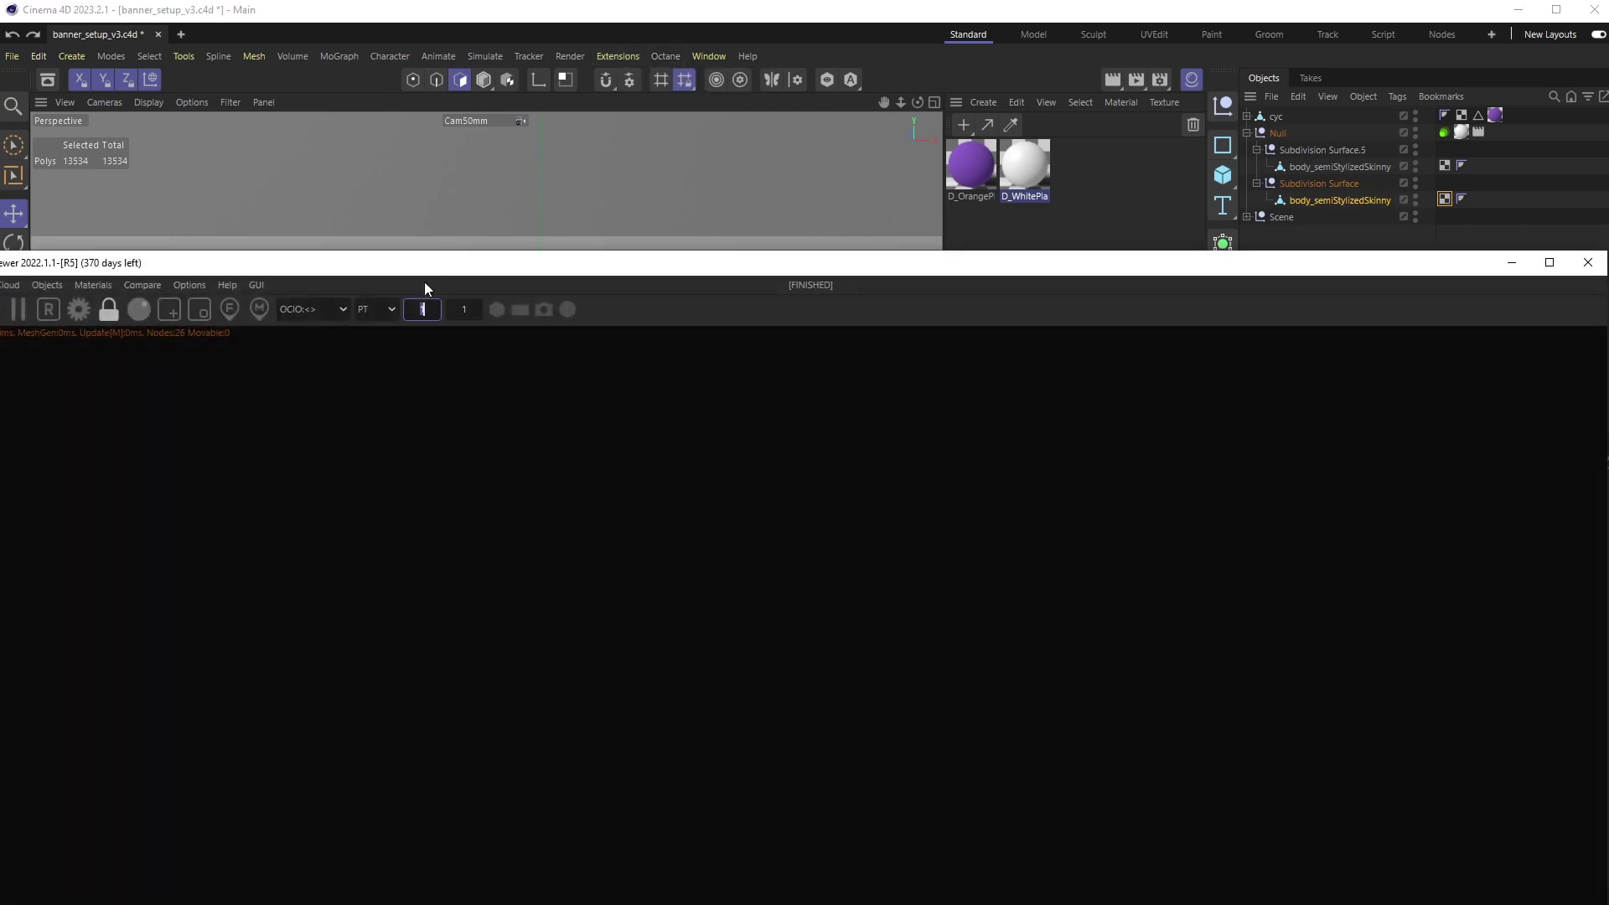
{"action": "left_click_drag", "start_coordinate": [274, 267], "coordinate": [280, 256]}
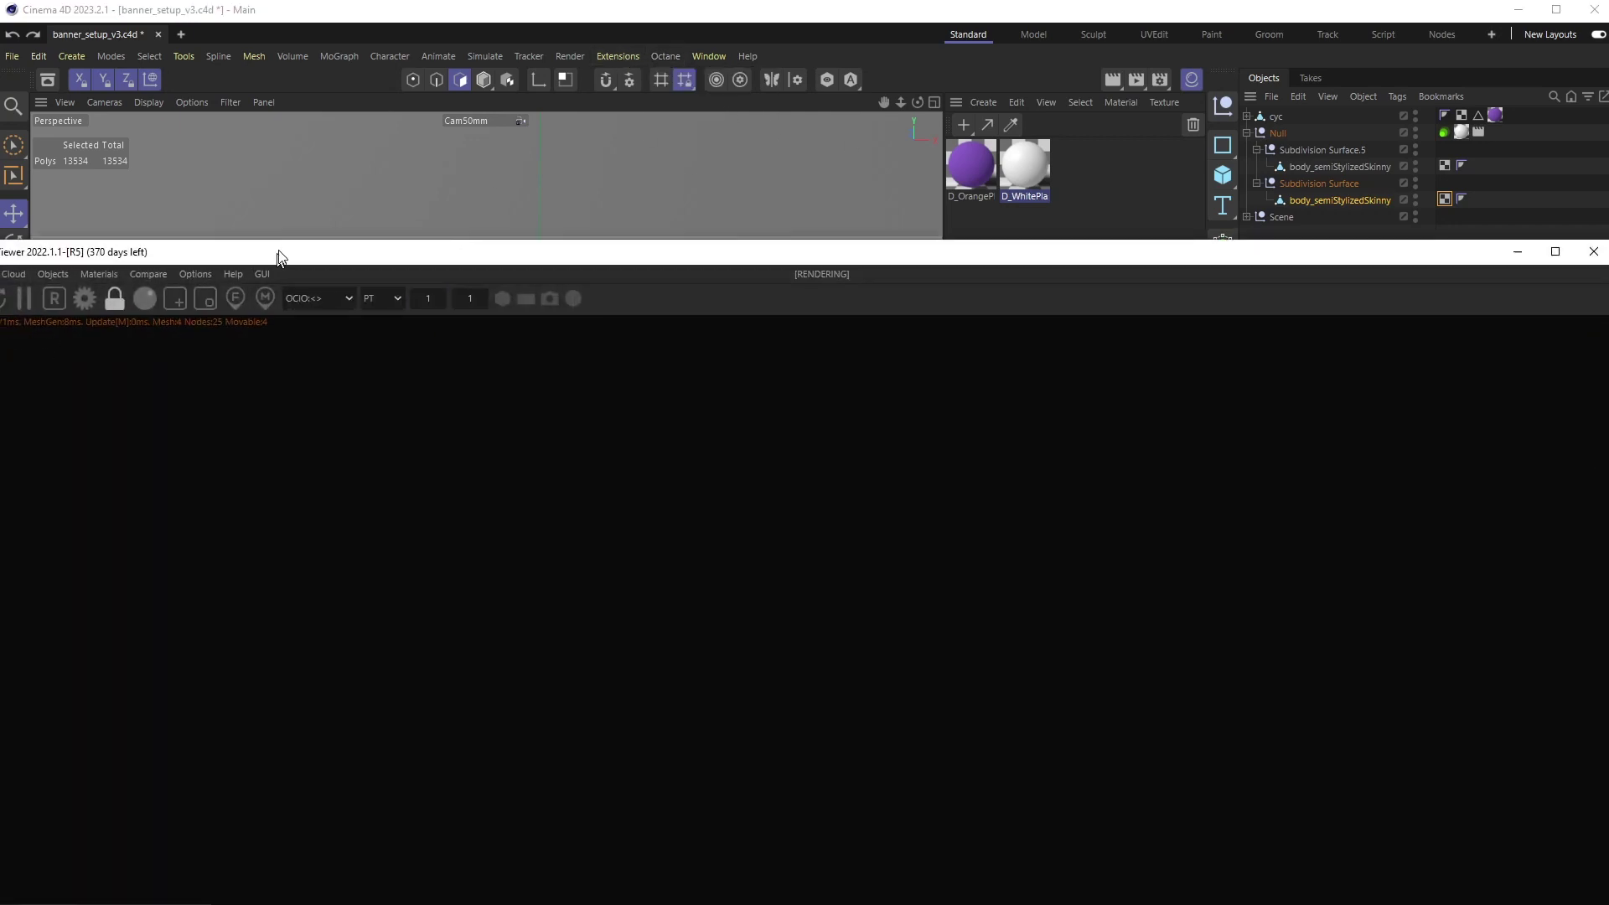
{"action": "double_click", "coordinate": [280, 256]}
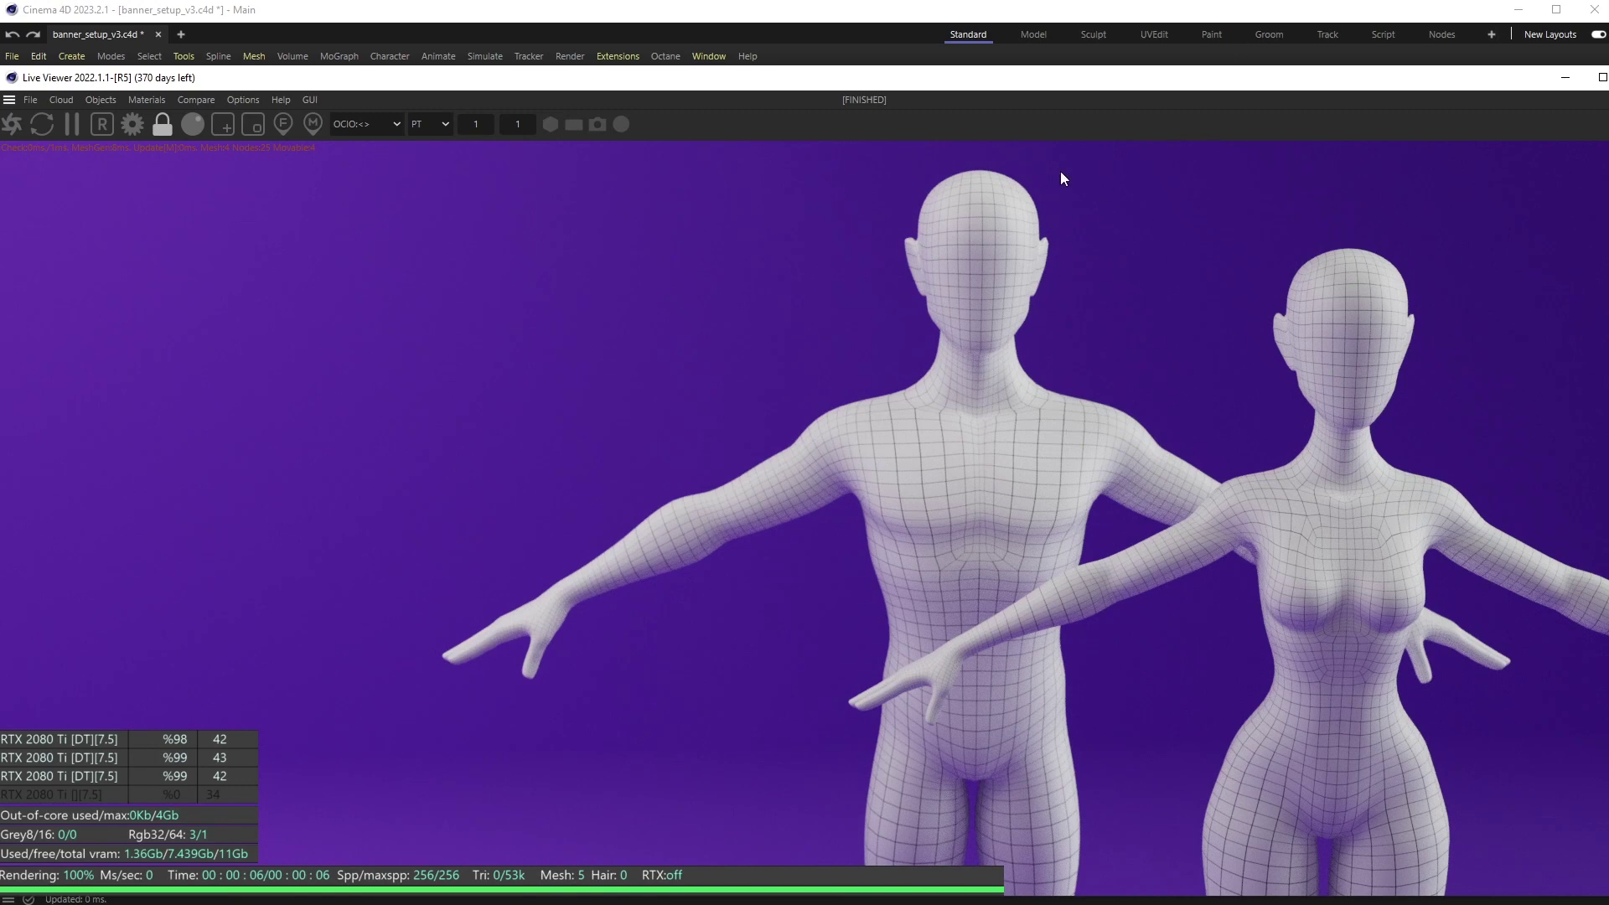
- Reopen D_WhitePlasticDull's Amount Gradient and shift its white knot to thin the grid lines
{"action": "double_click", "coordinate": [1156, 77]}
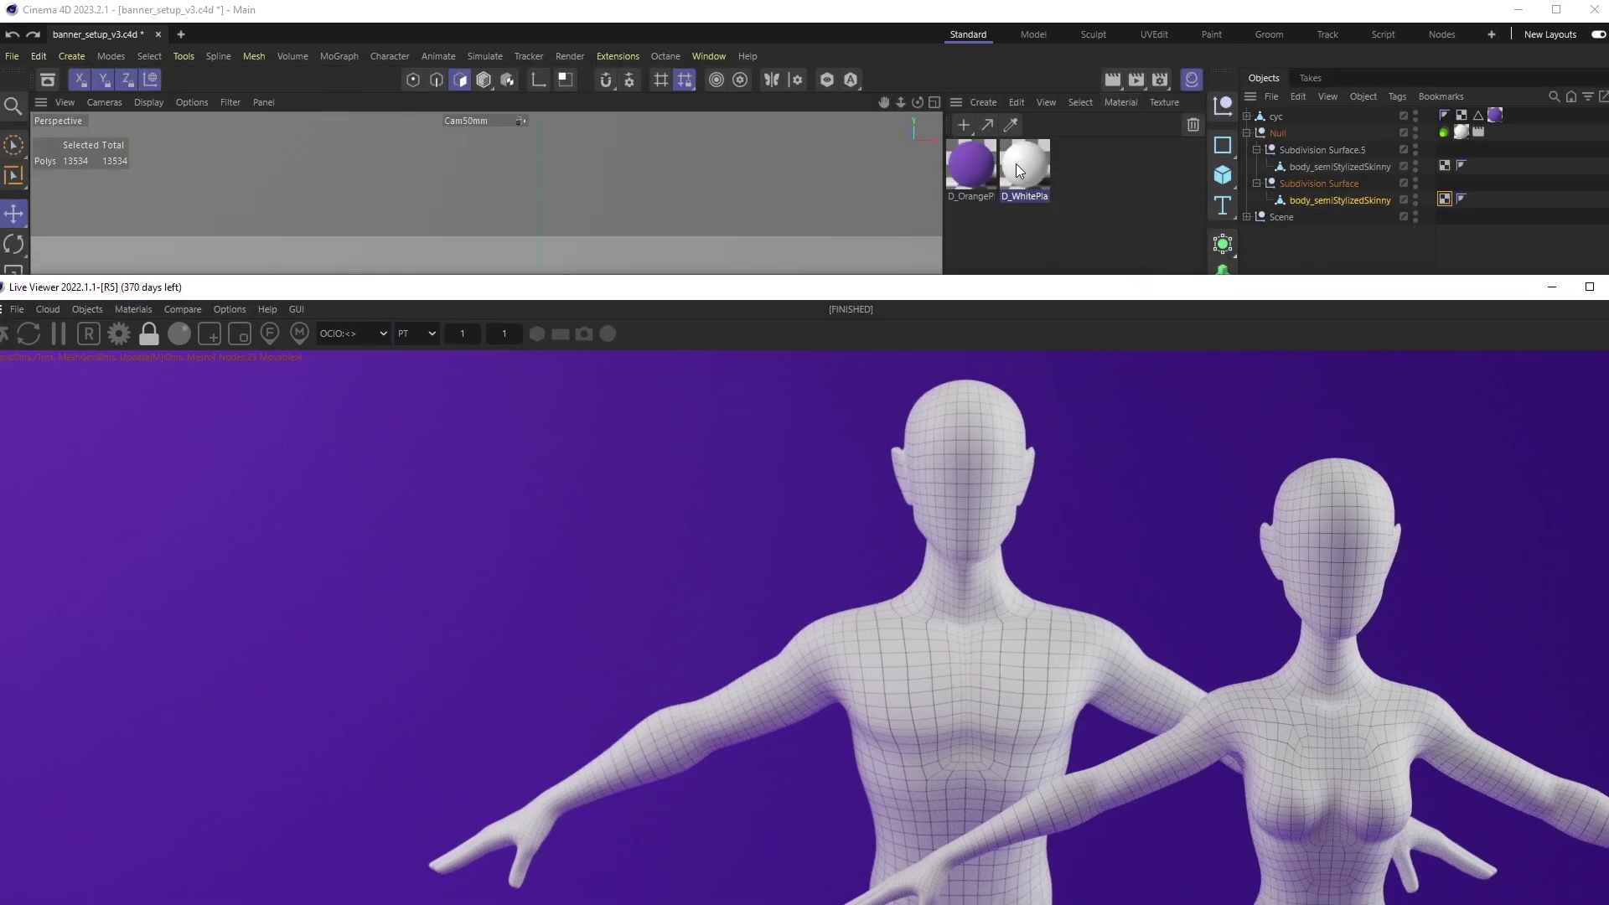
{"action": "double_click", "coordinate": [1028, 166]}
{"action": "left_click_drag", "start_coordinate": [1203, 151], "coordinate": [271, 128]}
{"action": "left_click", "coordinate": [461, 299]}
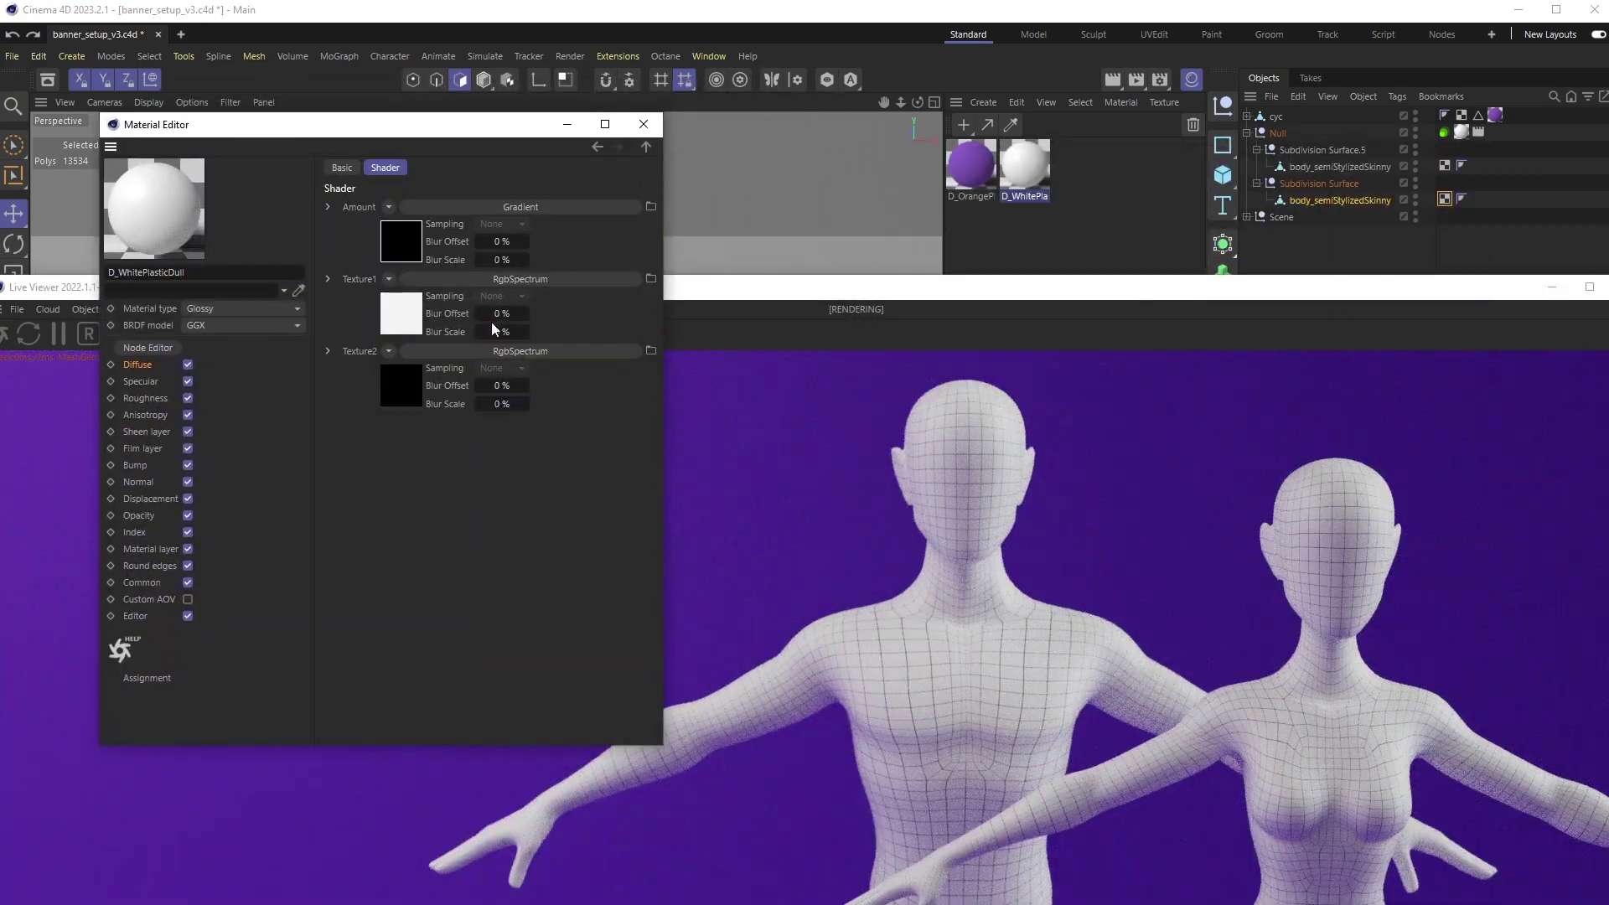
{"action": "left_click", "coordinate": [498, 208]}
{"action": "left_click_drag", "start_coordinate": [639, 342], "coordinate": [611, 355]}
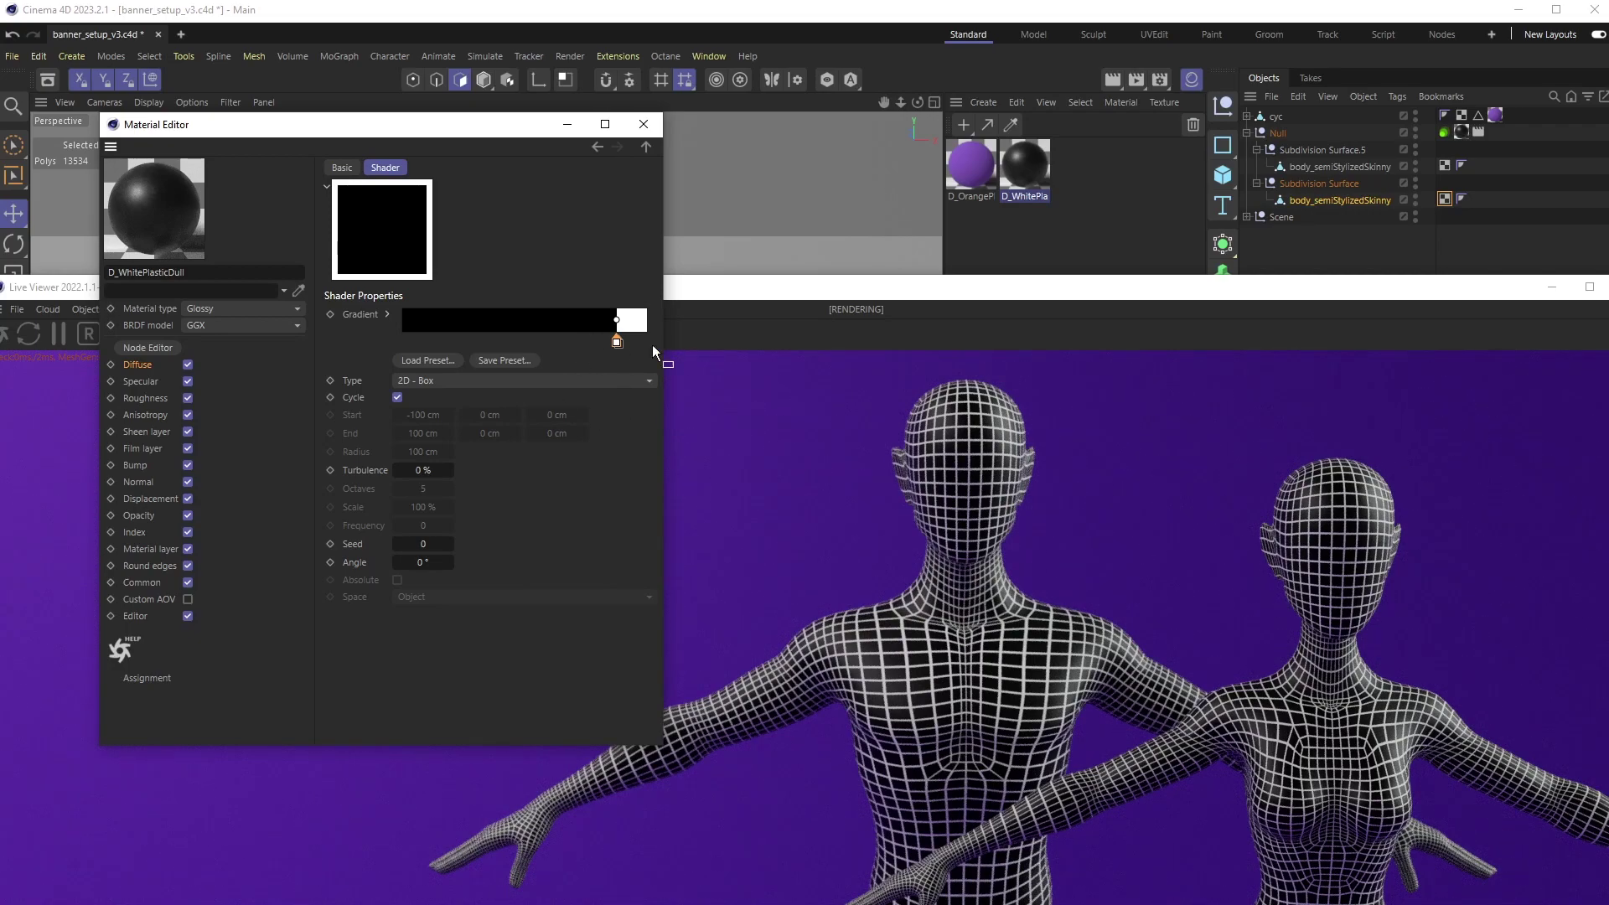
{"action": "left_click_drag", "start_coordinate": [614, 345], "coordinate": [623, 343]}
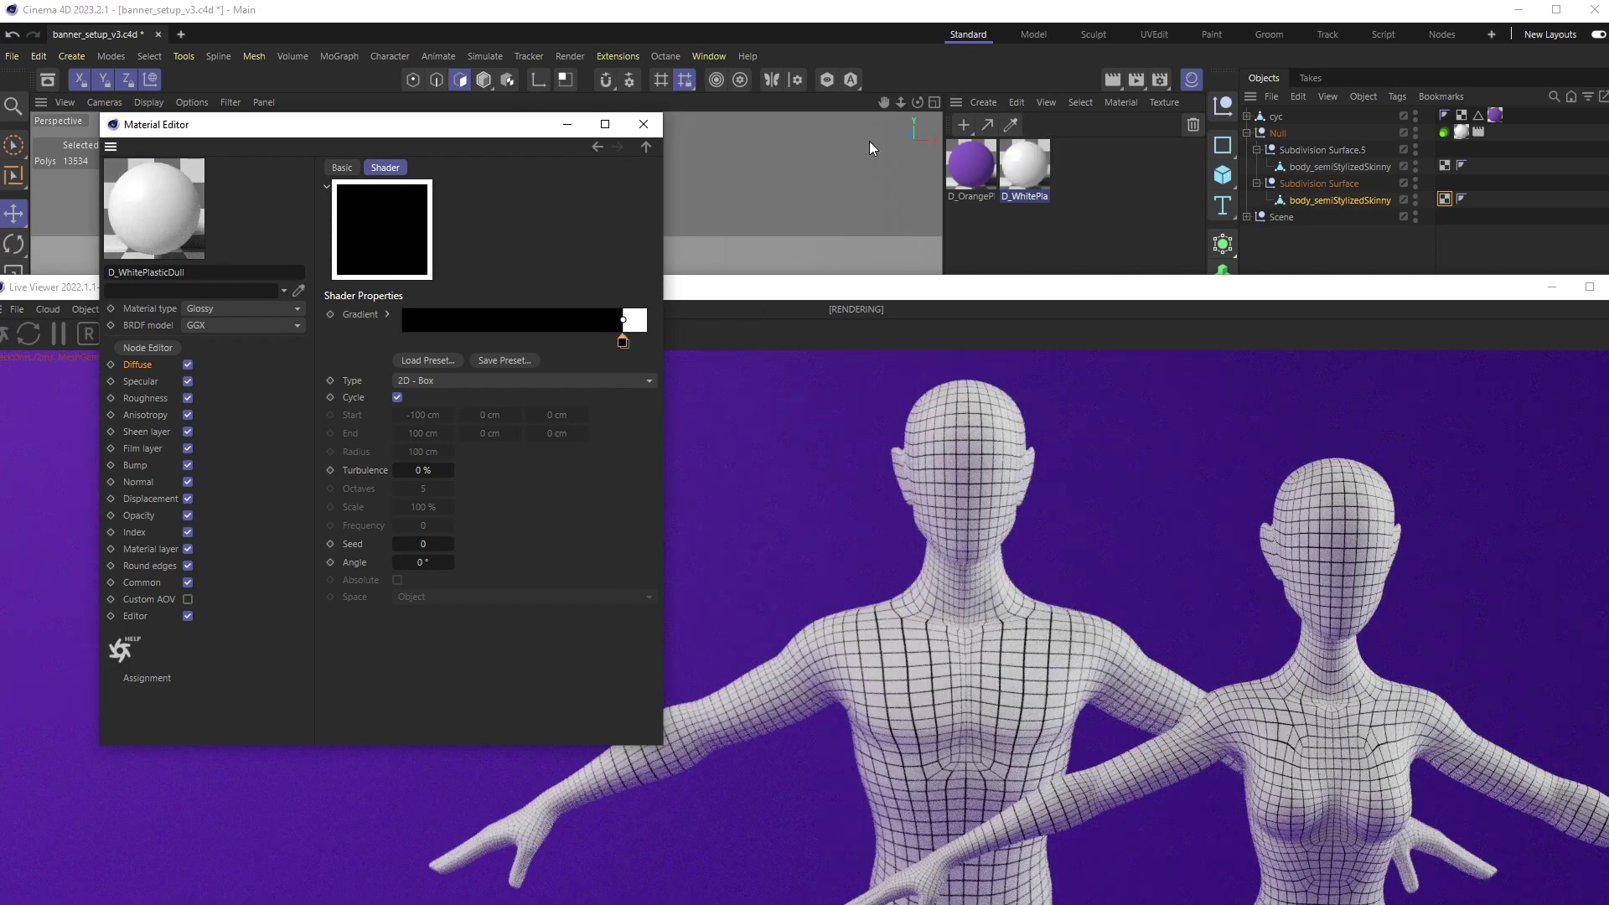
{"action": "left_click", "coordinate": [646, 147]}
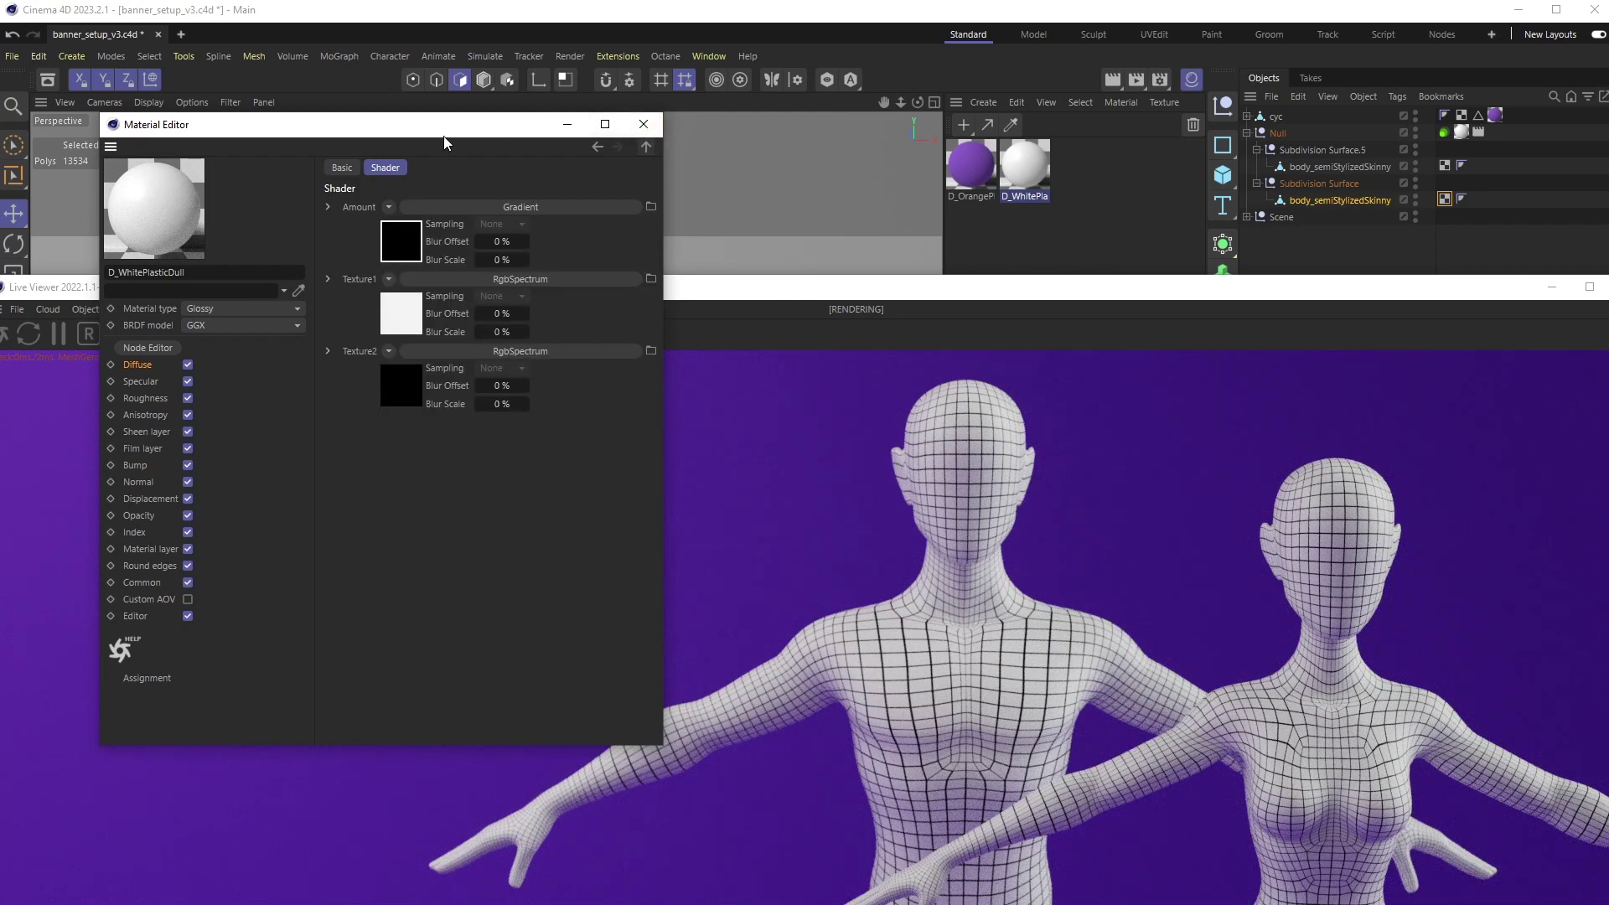
{"action": "left_click_drag", "start_coordinate": [444, 136], "coordinate": [261, 100]}
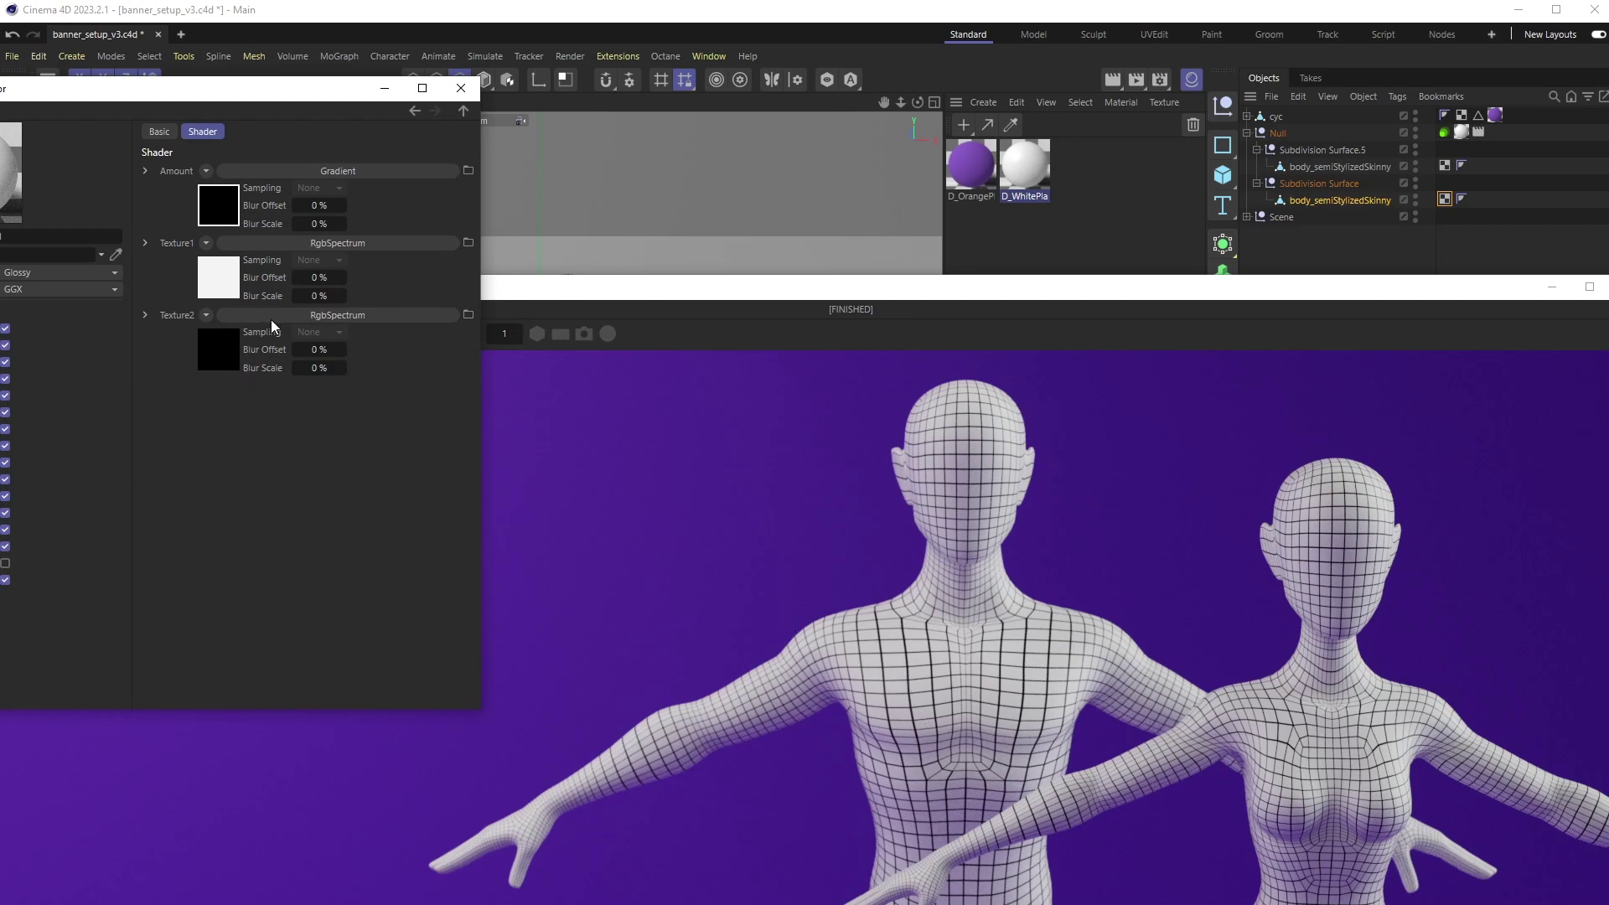
- Colour Texture2's RgbSpectrum with the sampled purple background, then maximize the Live Viewer
{"action": "left_click", "coordinate": [214, 354]}
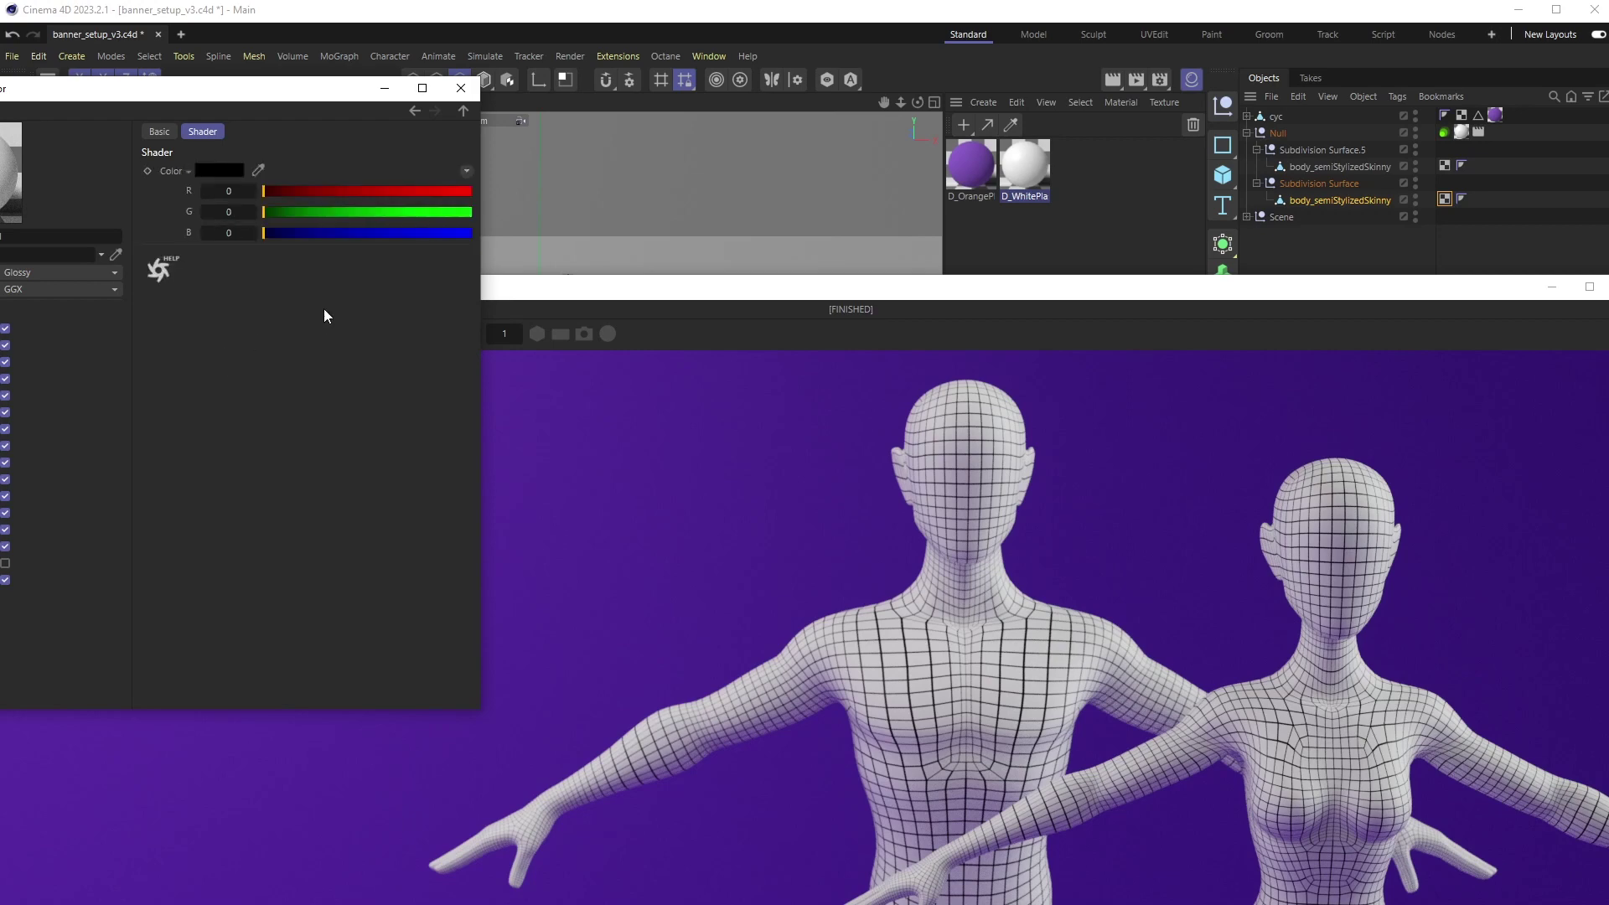
{"action": "left_click", "coordinate": [258, 170]}
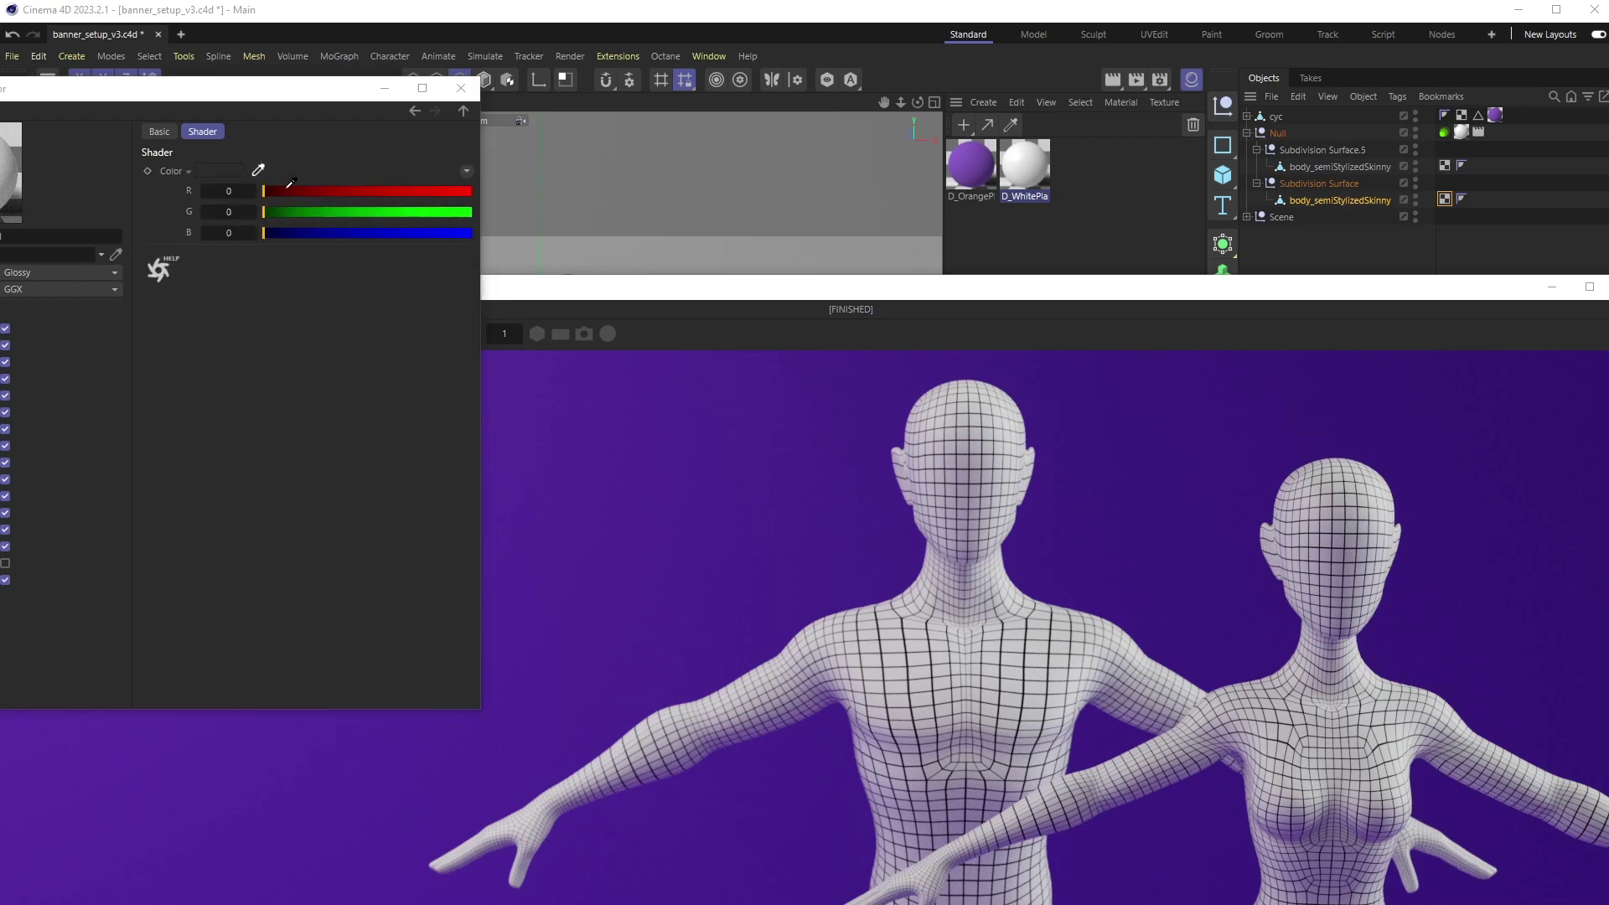
{"action": "left_click", "coordinate": [704, 514]}
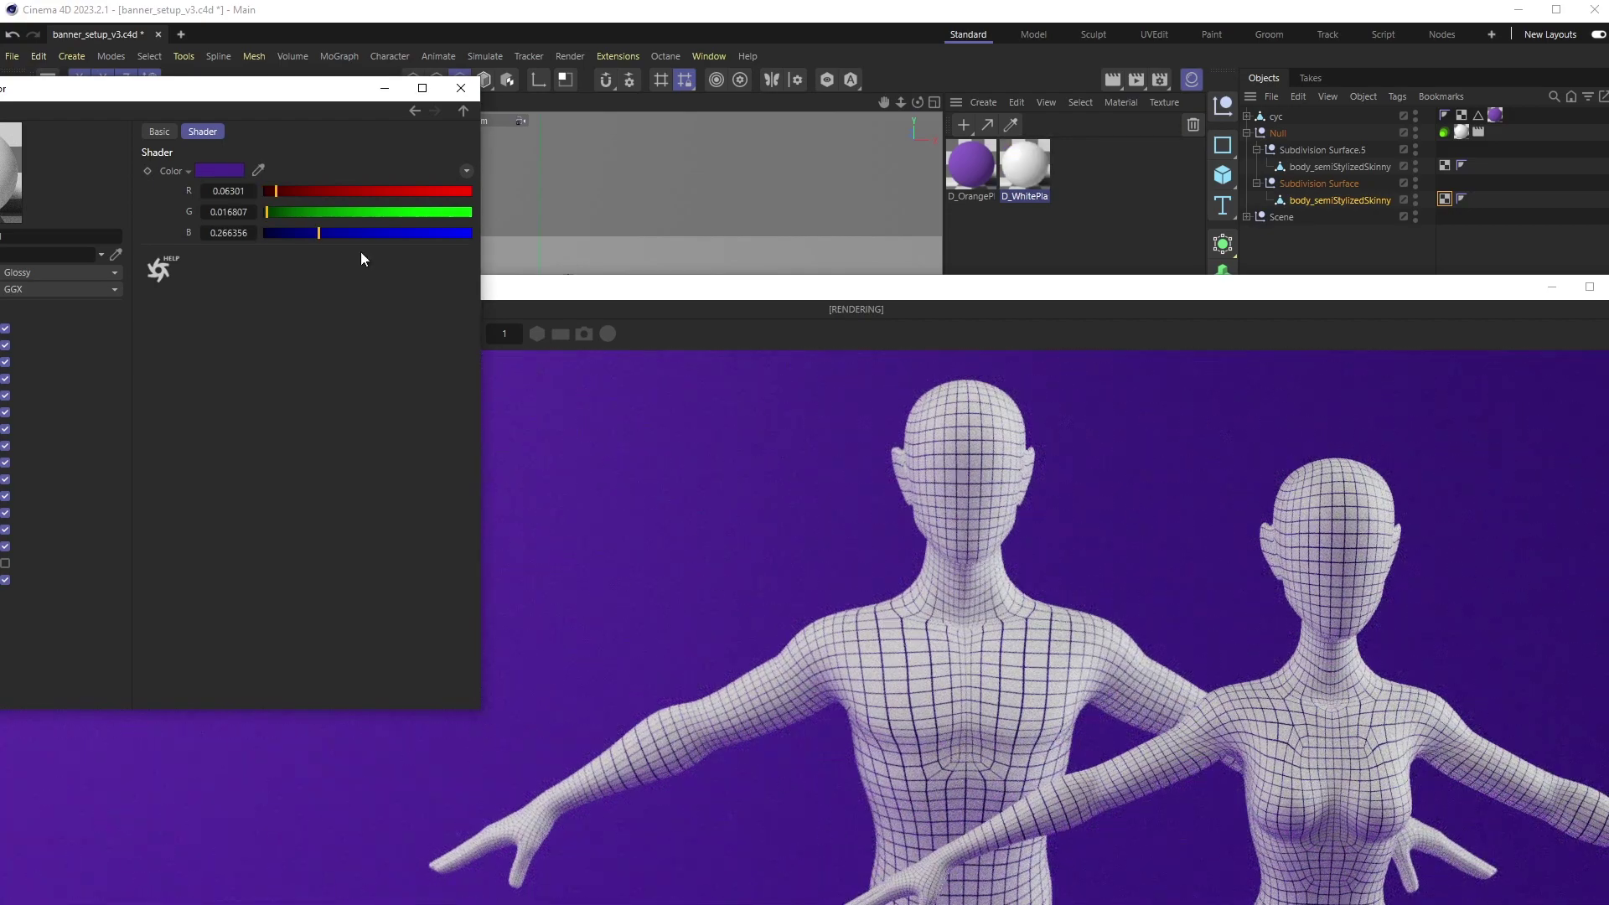
{"action": "left_click", "coordinate": [464, 109]}
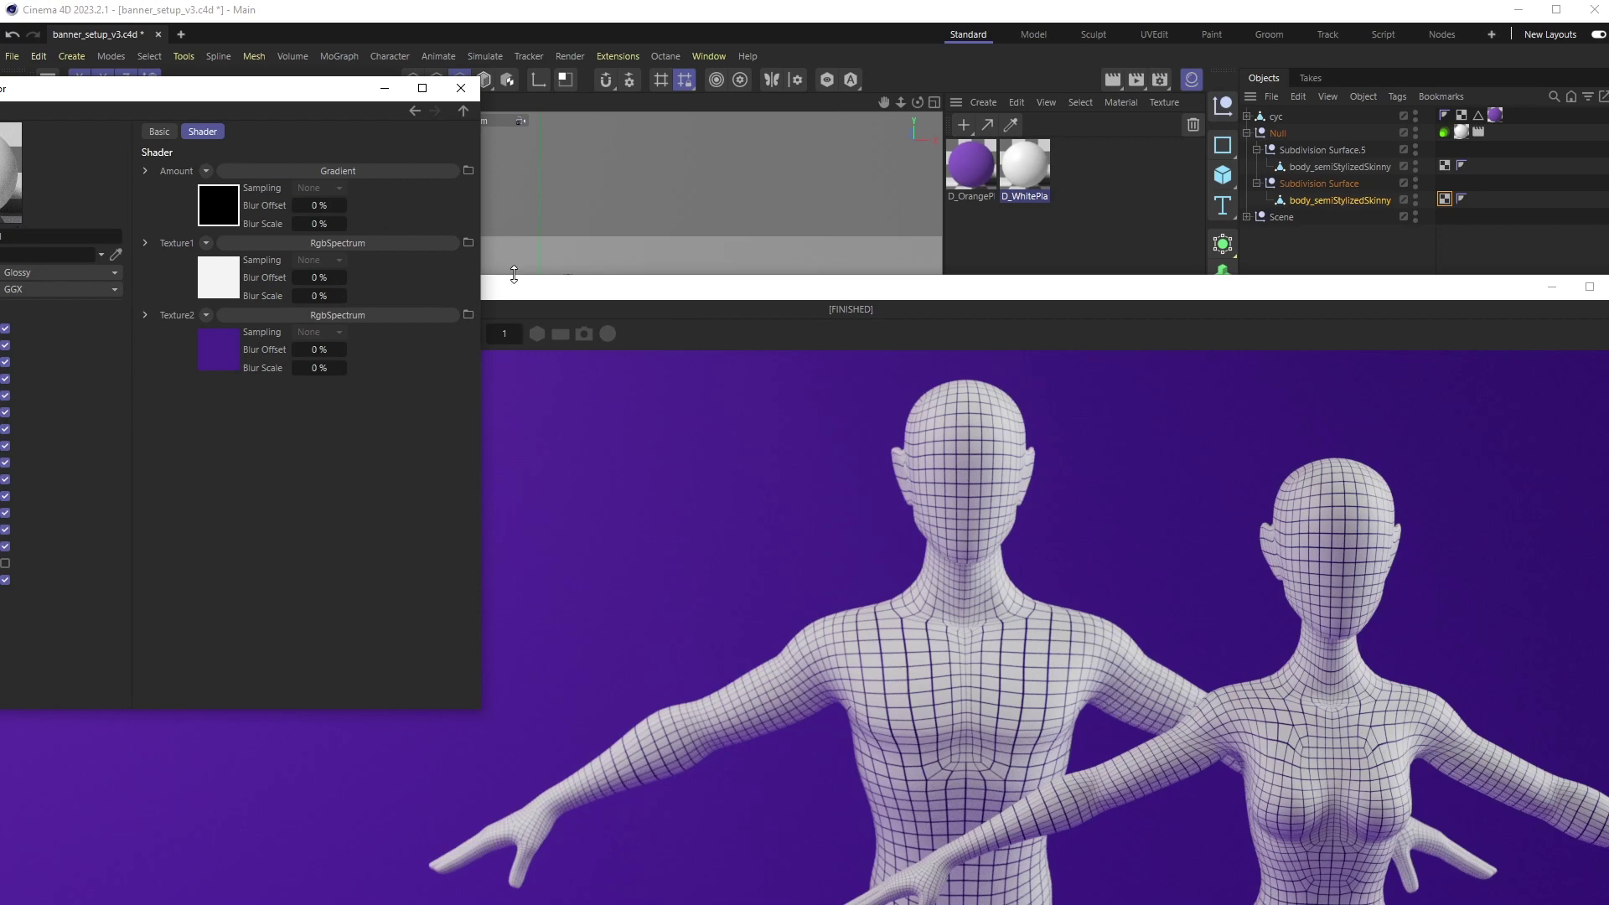
{"action": "left_click", "coordinate": [461, 87]}
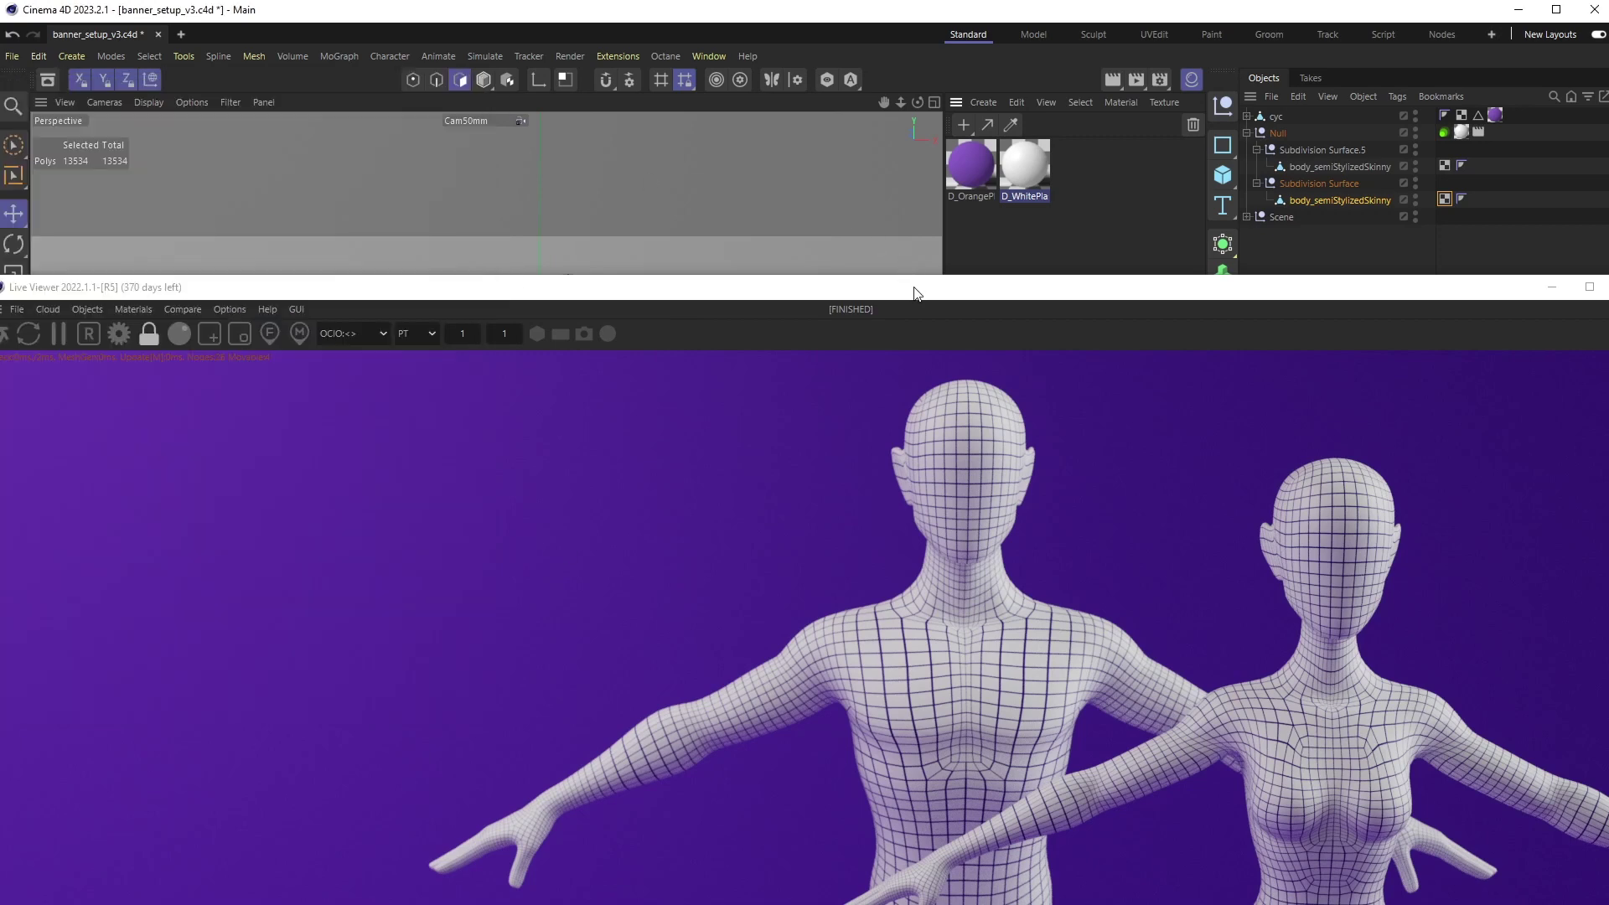
{"action": "left_click_drag", "start_coordinate": [913, 287], "coordinate": [866, 61]}
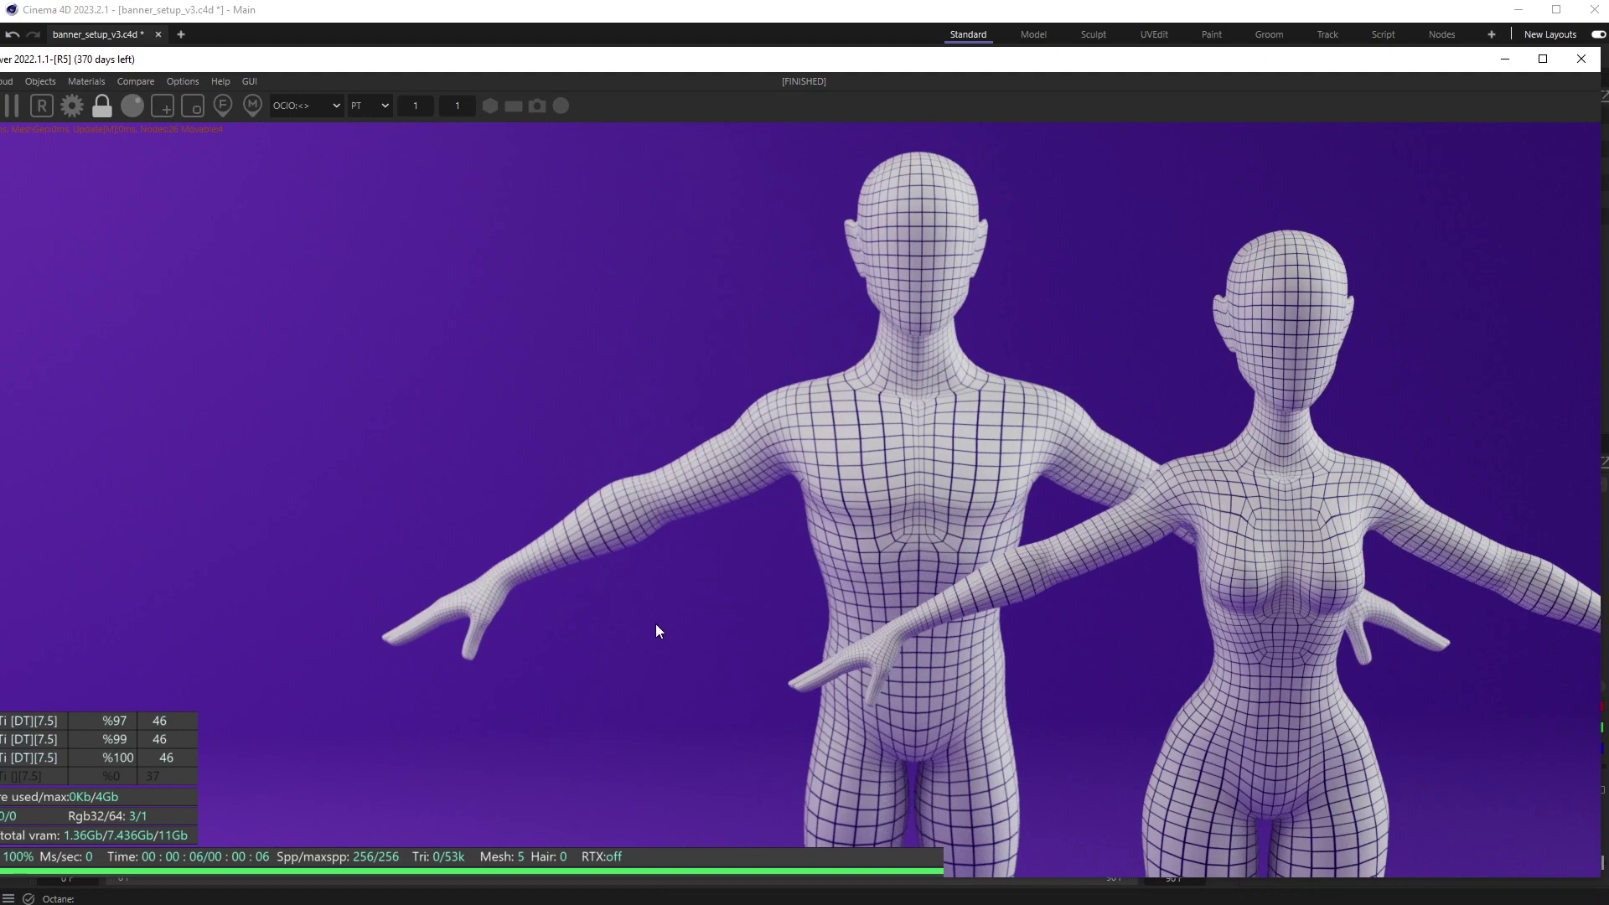
{"action": "left_click_drag", "start_coordinate": [686, 904], "coordinate": [586, 26]}
{"action": "scroll", "coordinate": [617, 442], "scroll_direction": "down", "scroll_amount": 2}
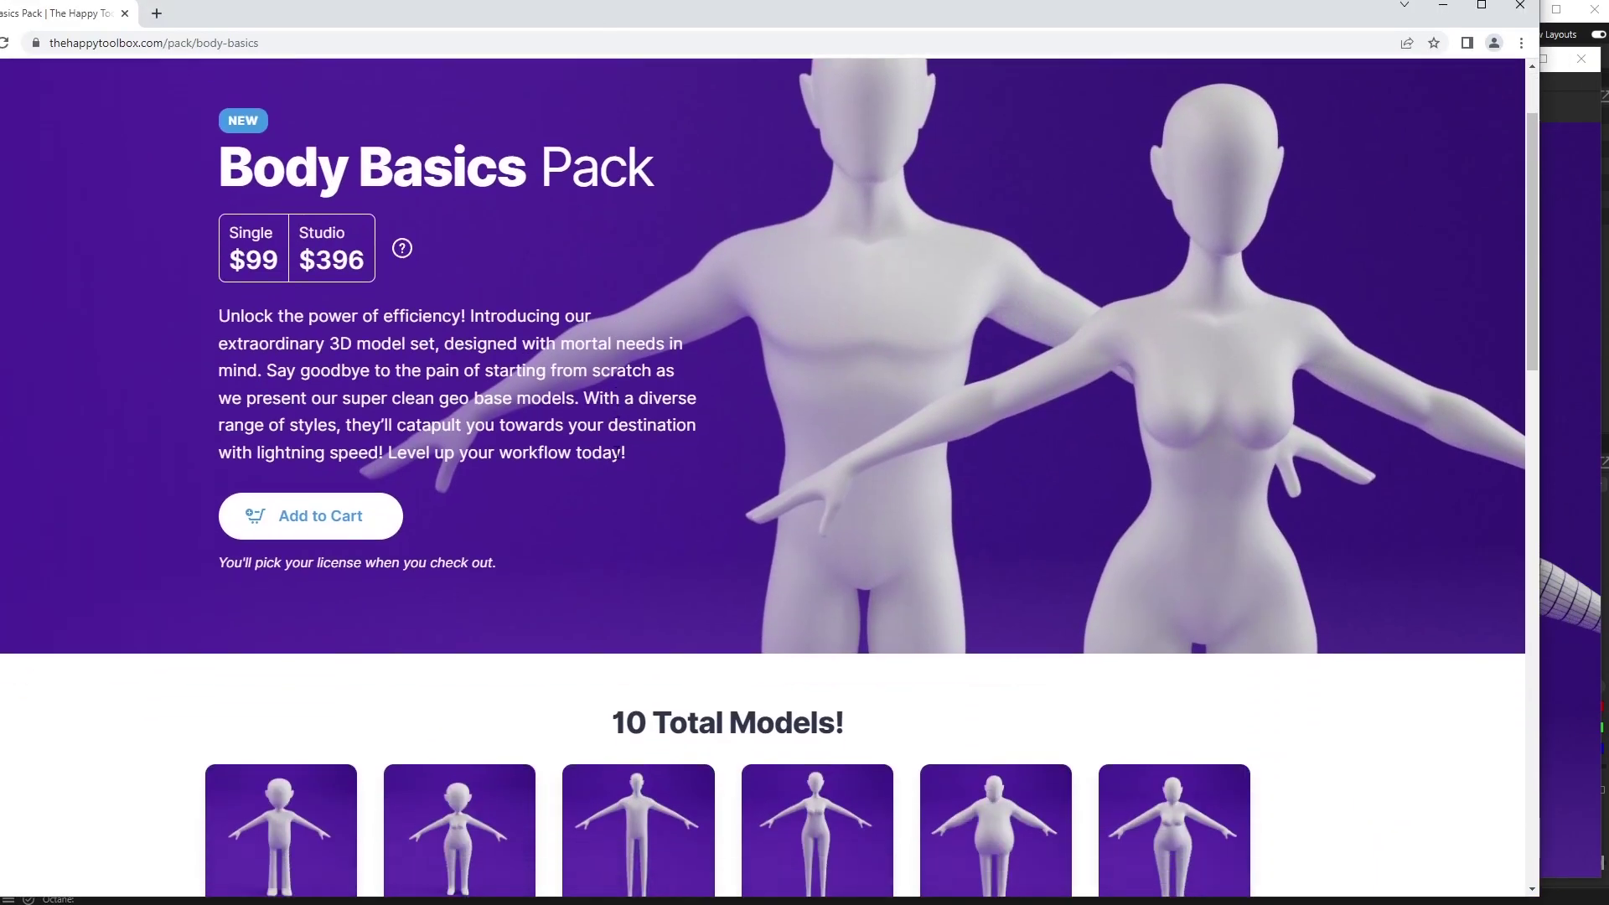
{"action": "scroll", "coordinate": [97, 528], "scroll_direction": "up", "scroll_amount": 2}
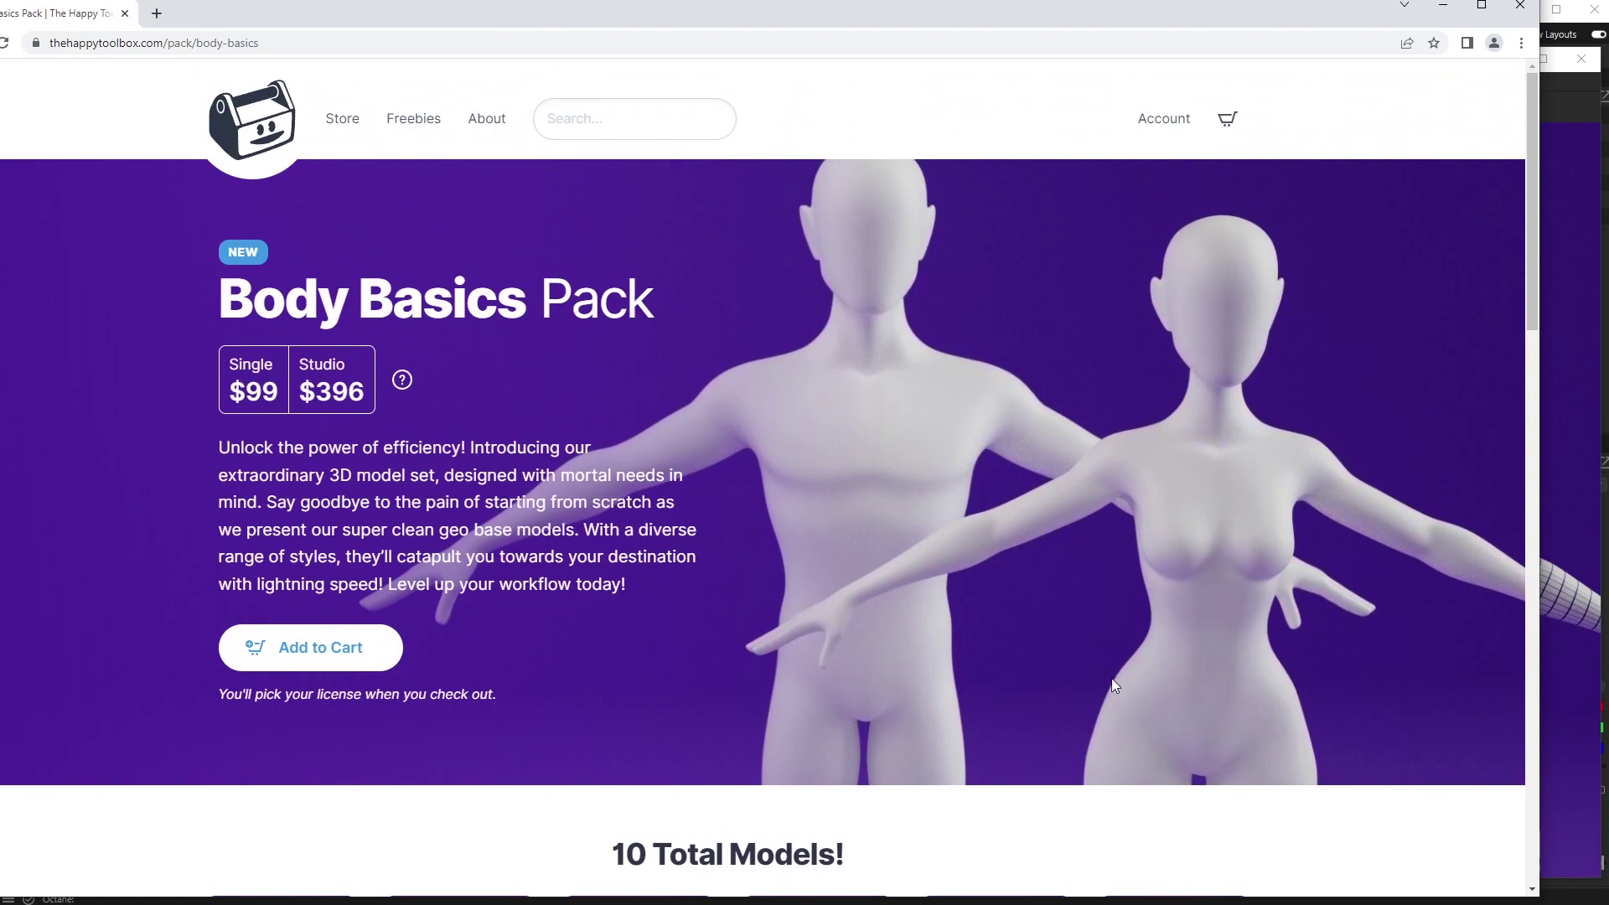
{"action": "scroll", "coordinate": [958, 627], "scroll_direction": "down", "scroll_amount": 4}
{"action": "scroll", "coordinate": [954, 638], "scroll_direction": "down", "scroll_amount": 2}
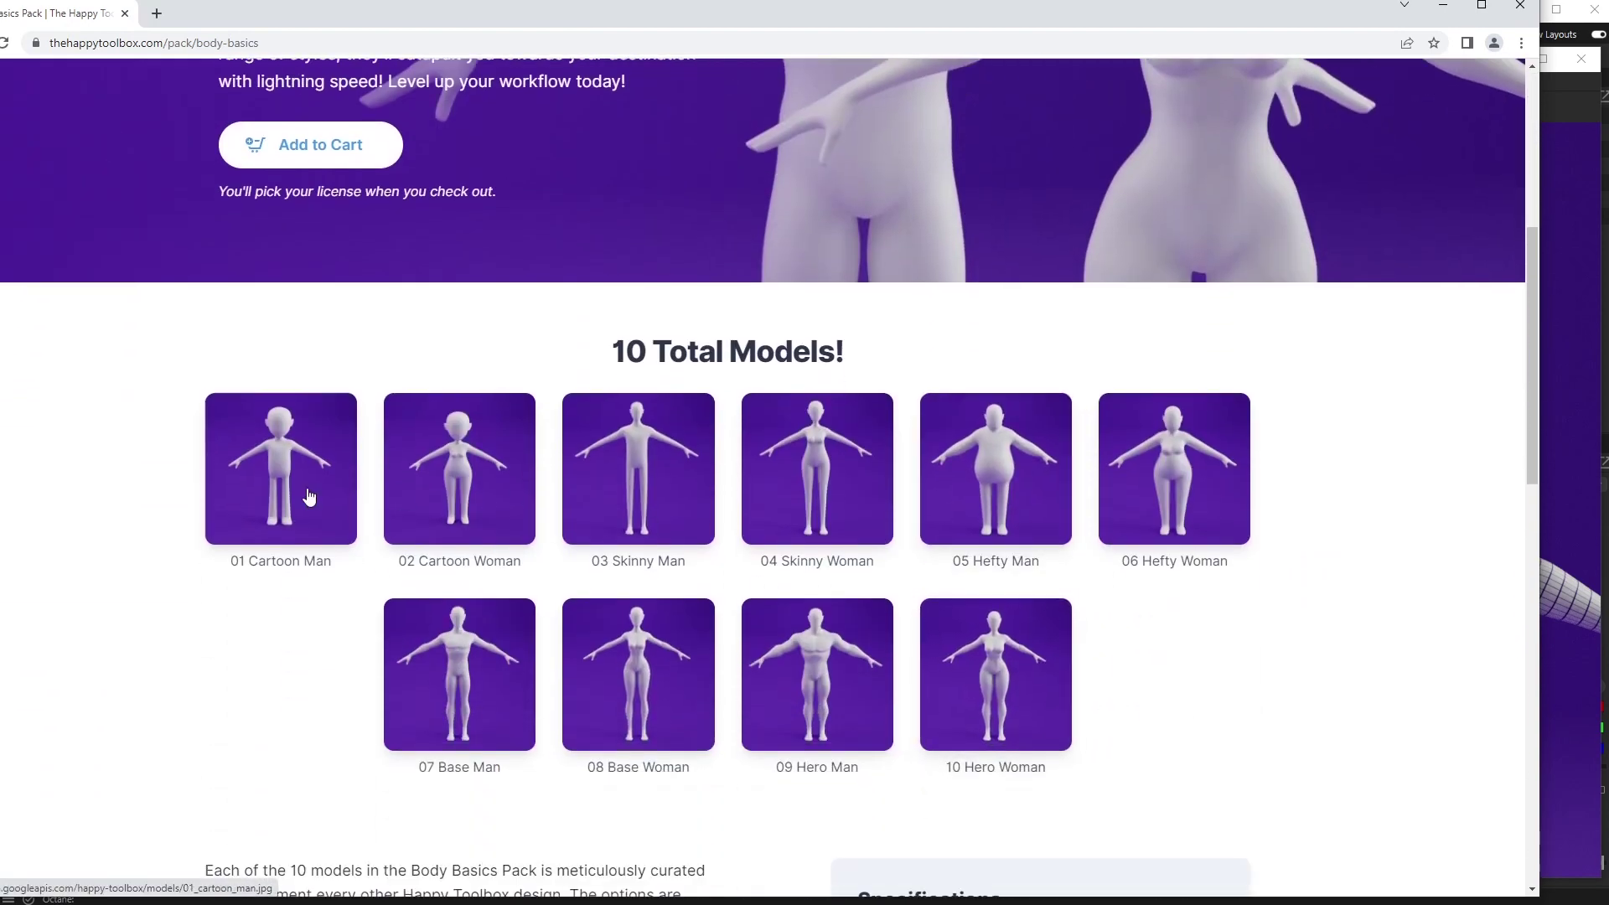
{"action": "left_click", "coordinate": [996, 674]}
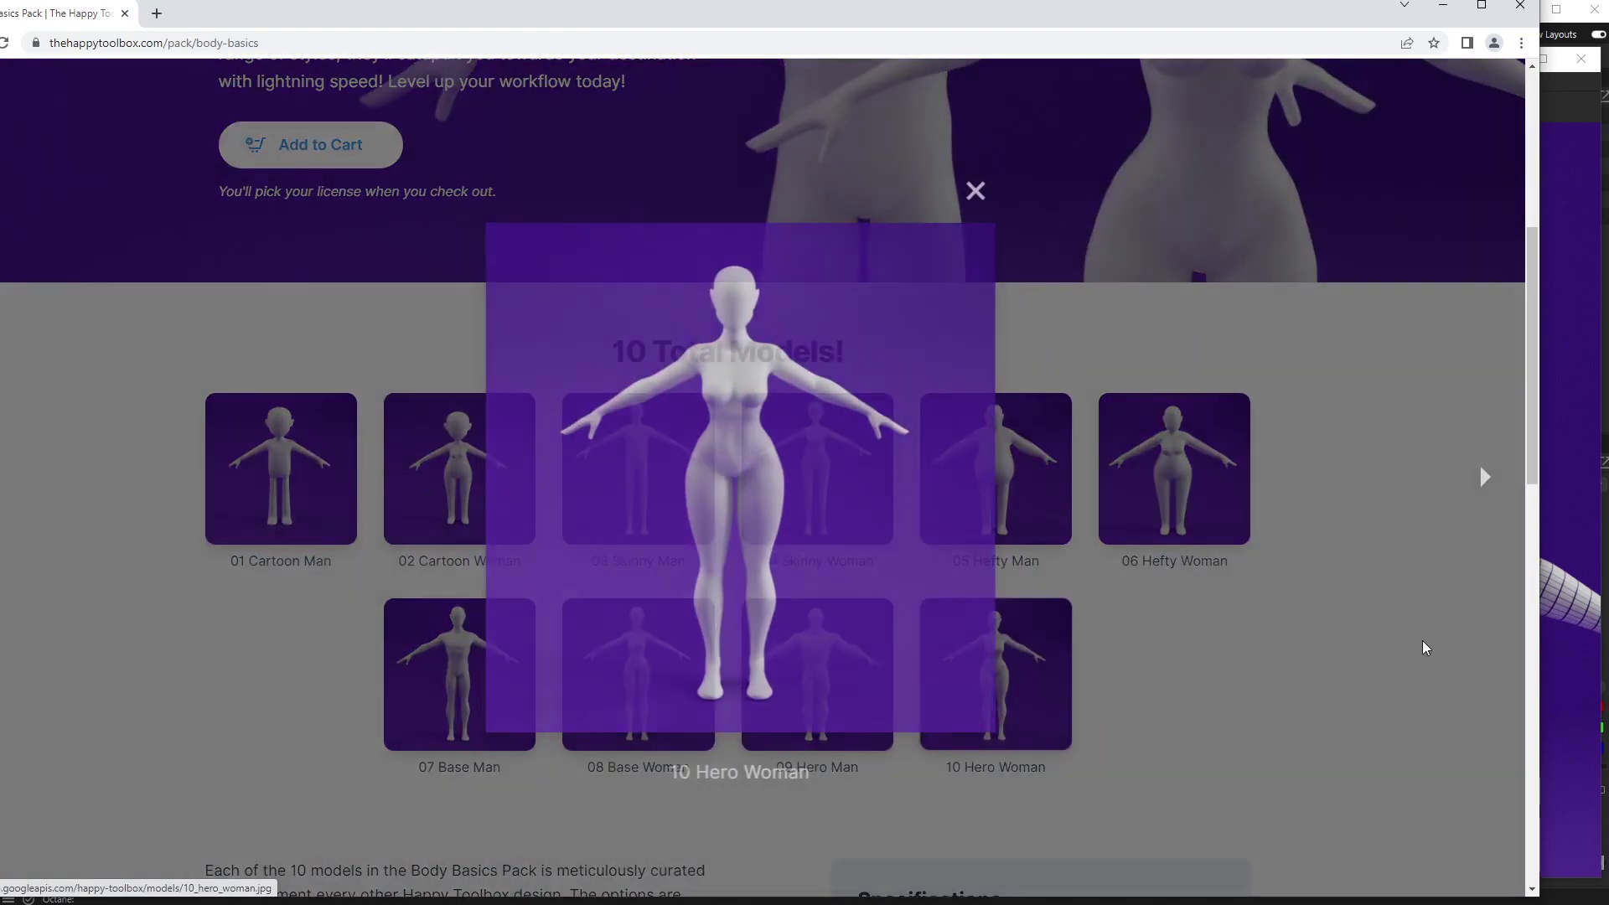
{"action": "key", "text": "Left"}
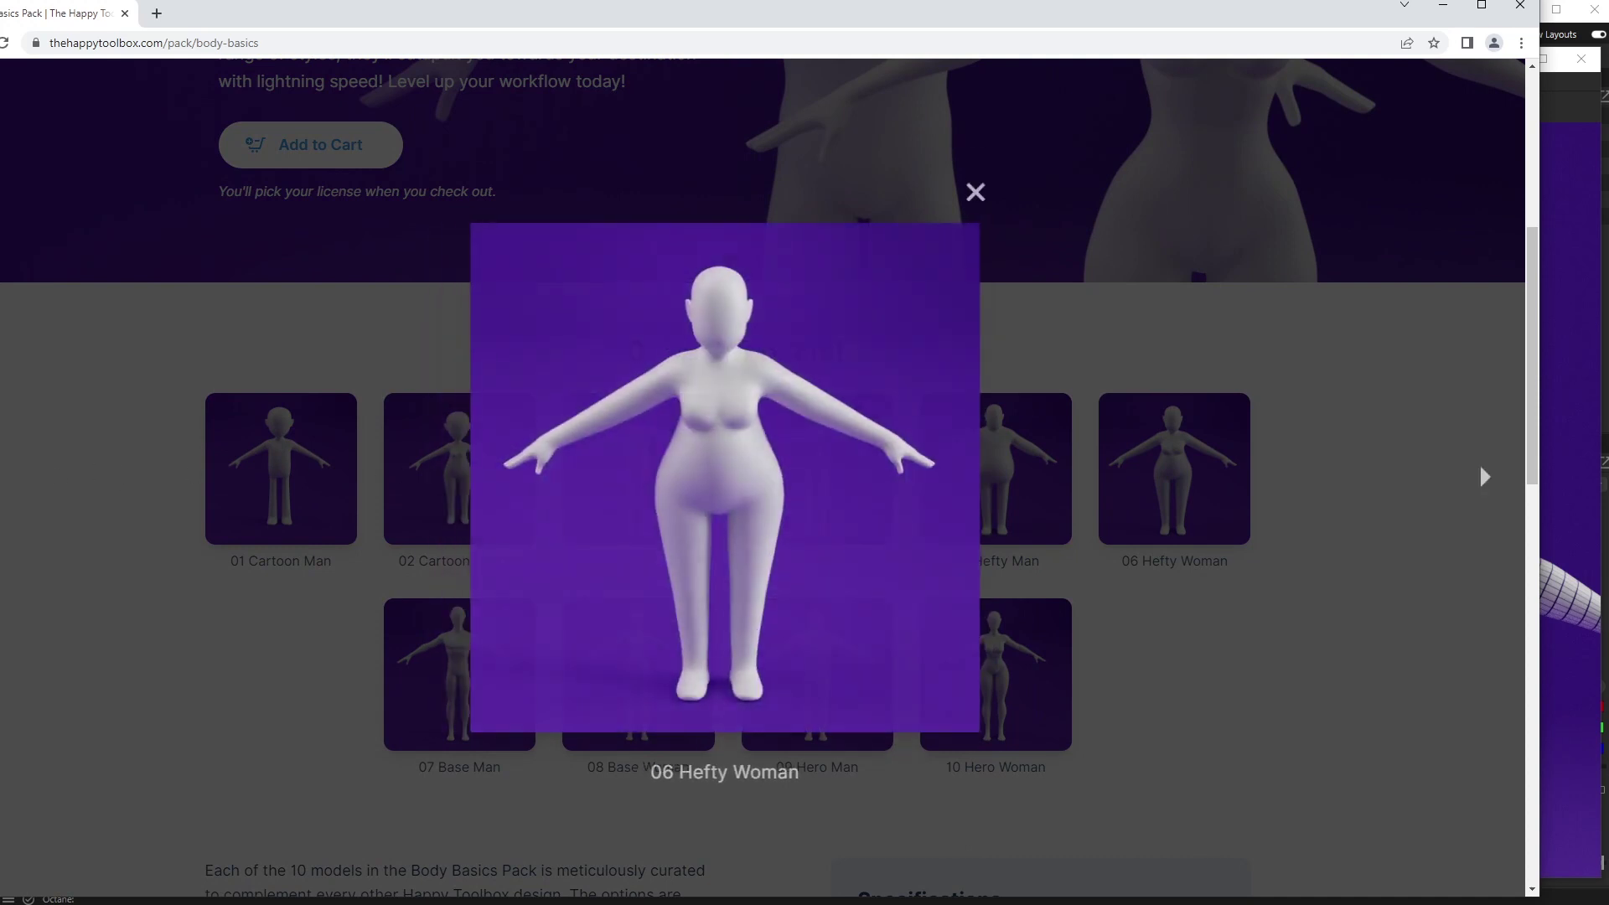
{"action": "key", "text": "Left"}
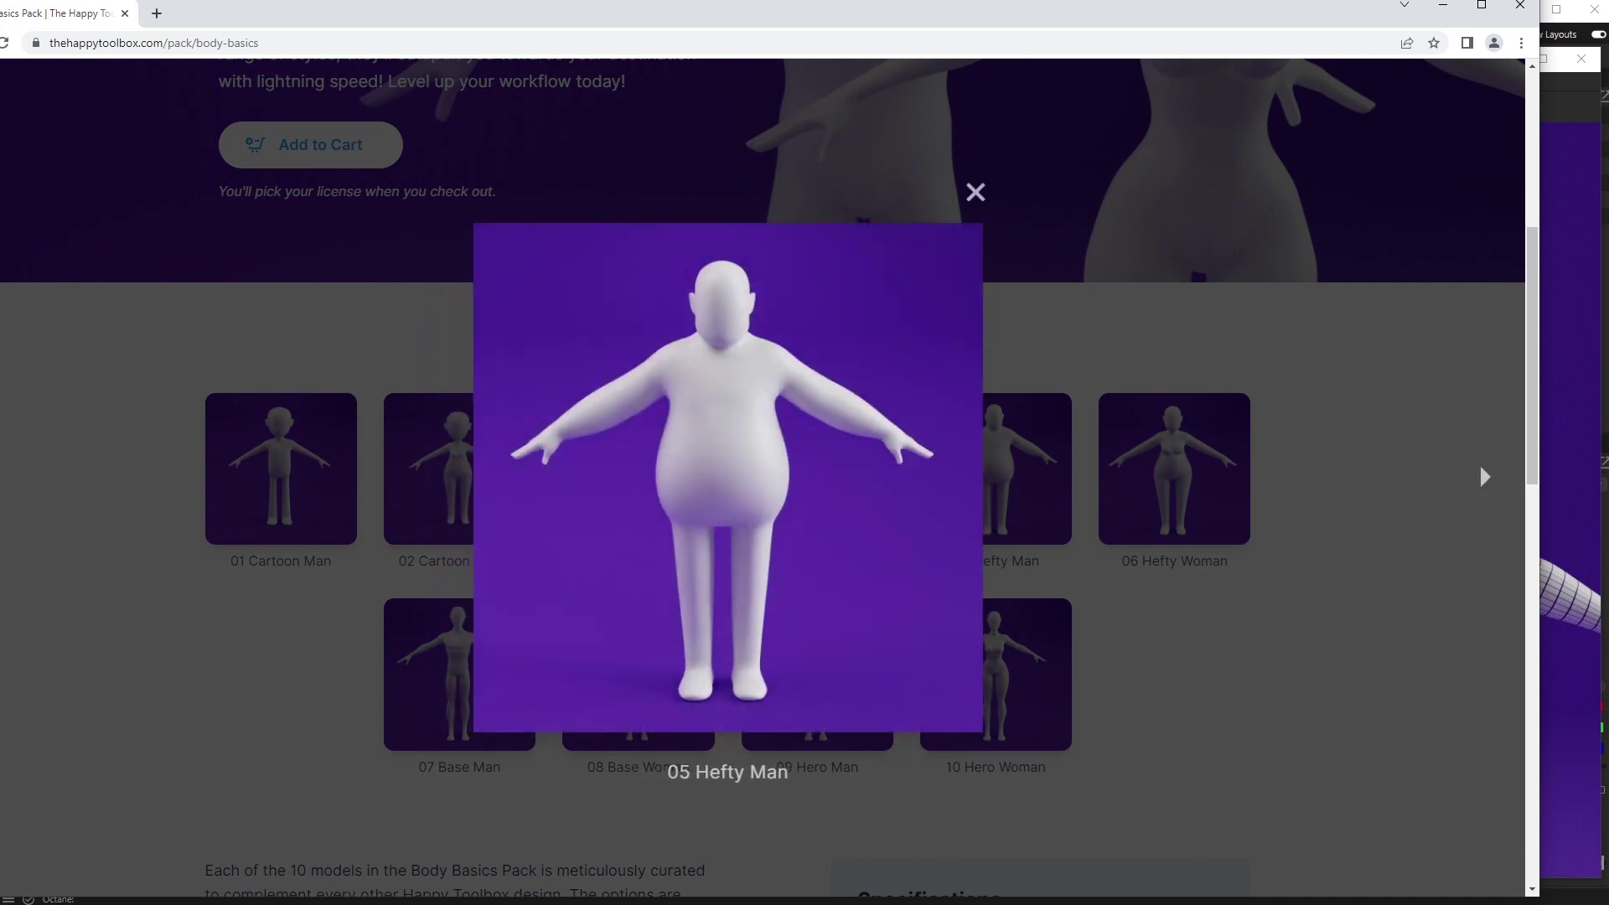
{"action": "key", "text": "Left"}
{"action": "key", "text": "Left"}
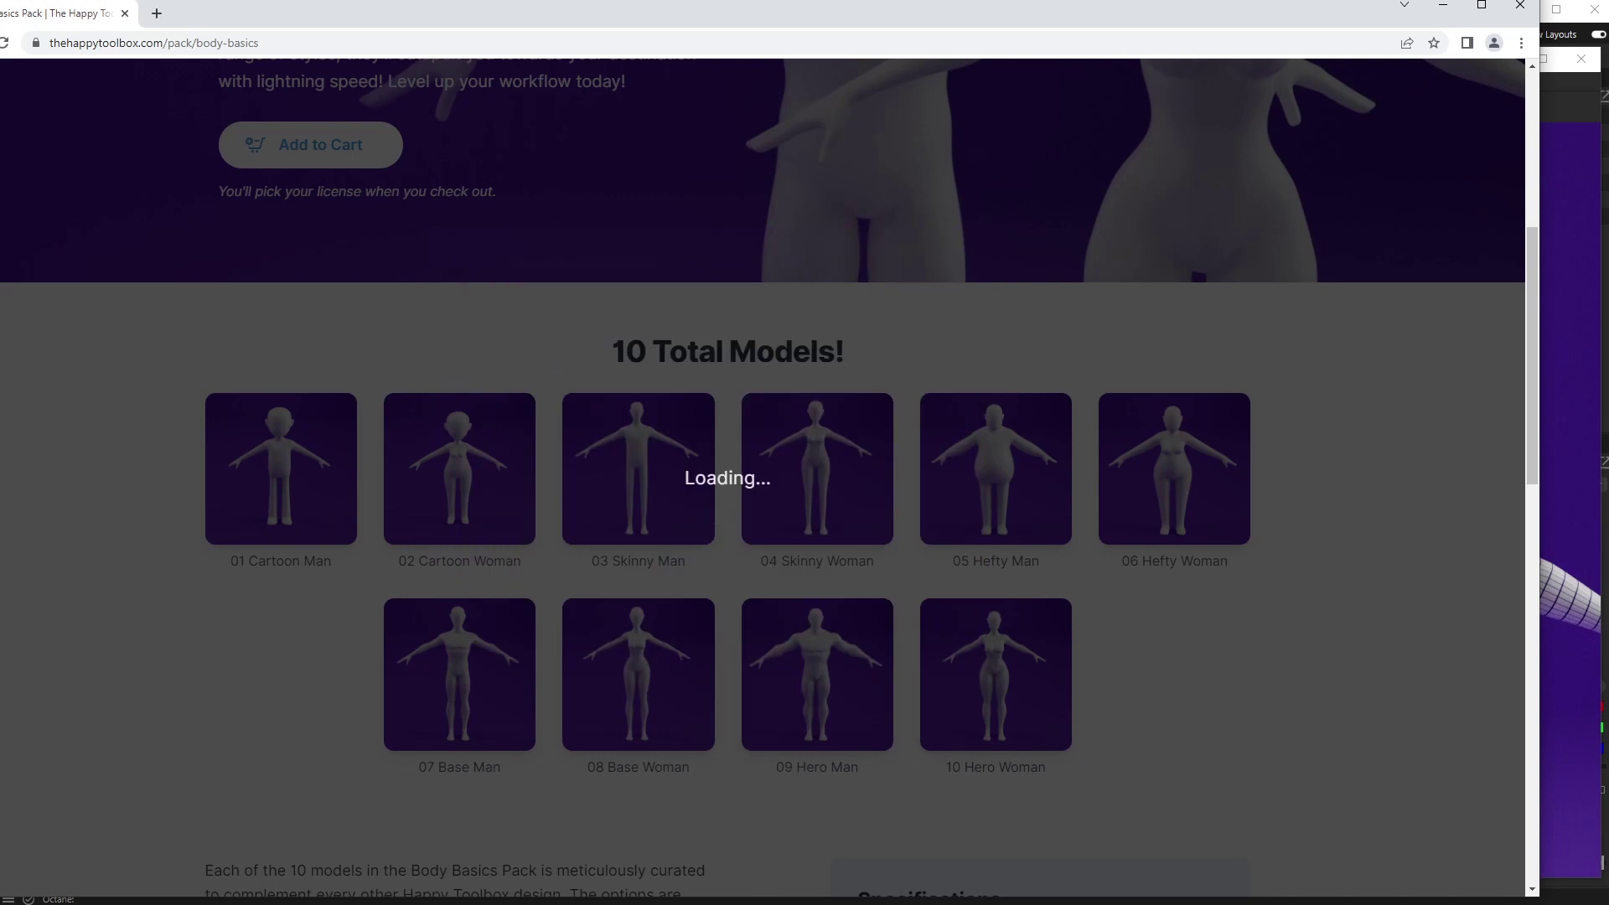
{"action": "key", "text": "Left"}
{"action": "key", "text": "Left"}
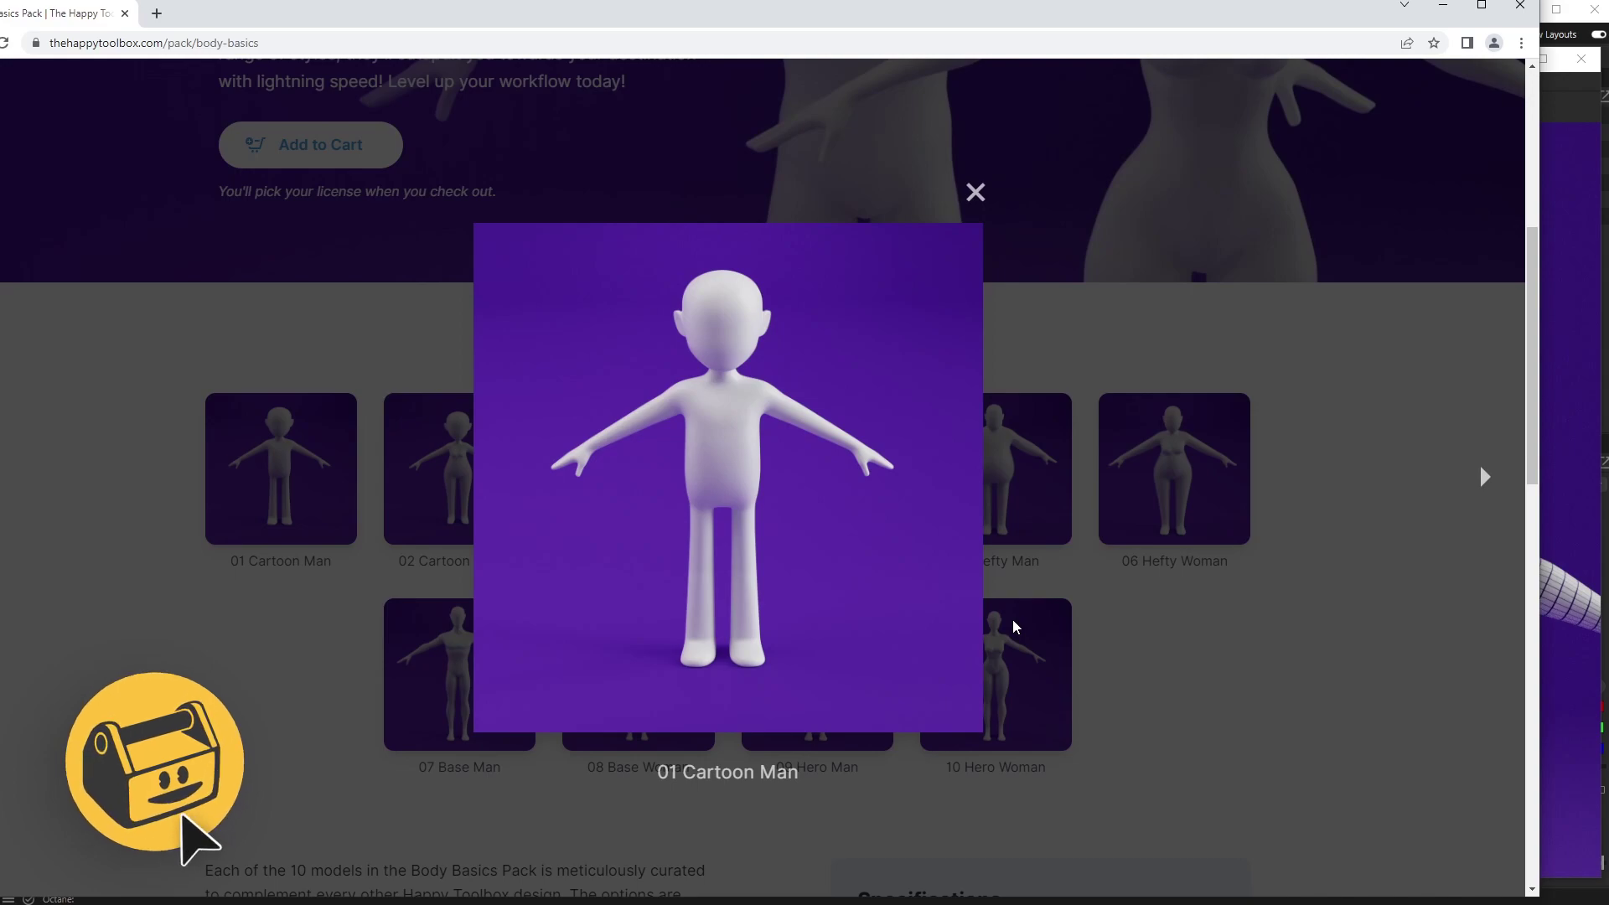
{"action": "left_click", "coordinate": [309, 349]}
{"action": "scroll", "coordinate": [304, 344], "scroll_direction": "down", "scroll_amount": 6}
{"action": "scroll", "coordinate": [304, 343], "scroll_direction": "up", "scroll_amount": 12}
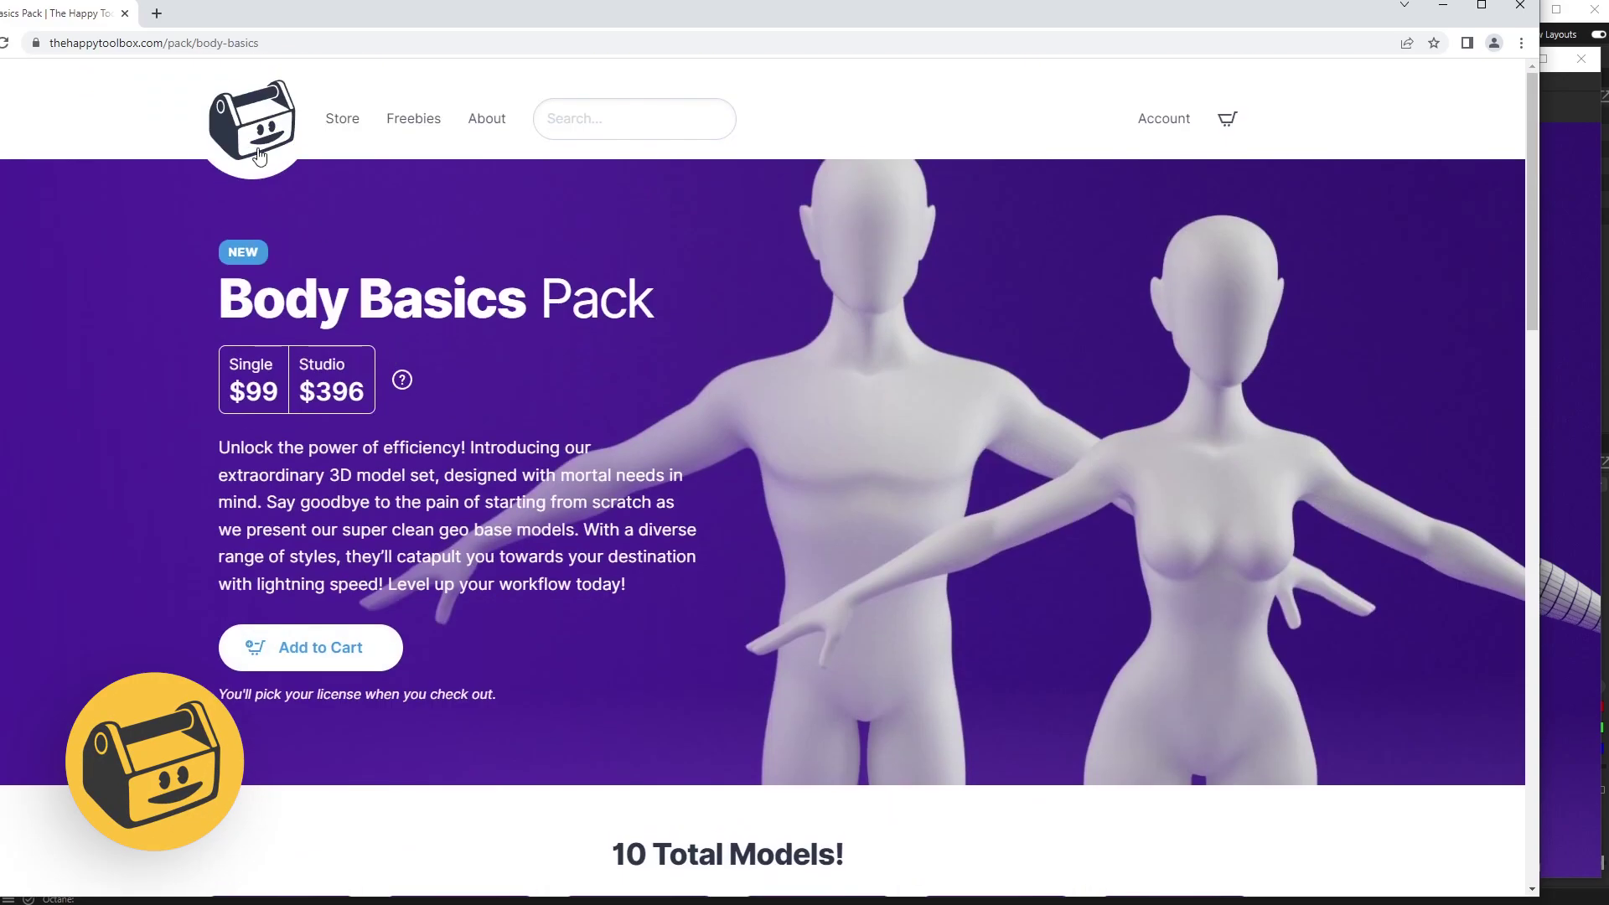